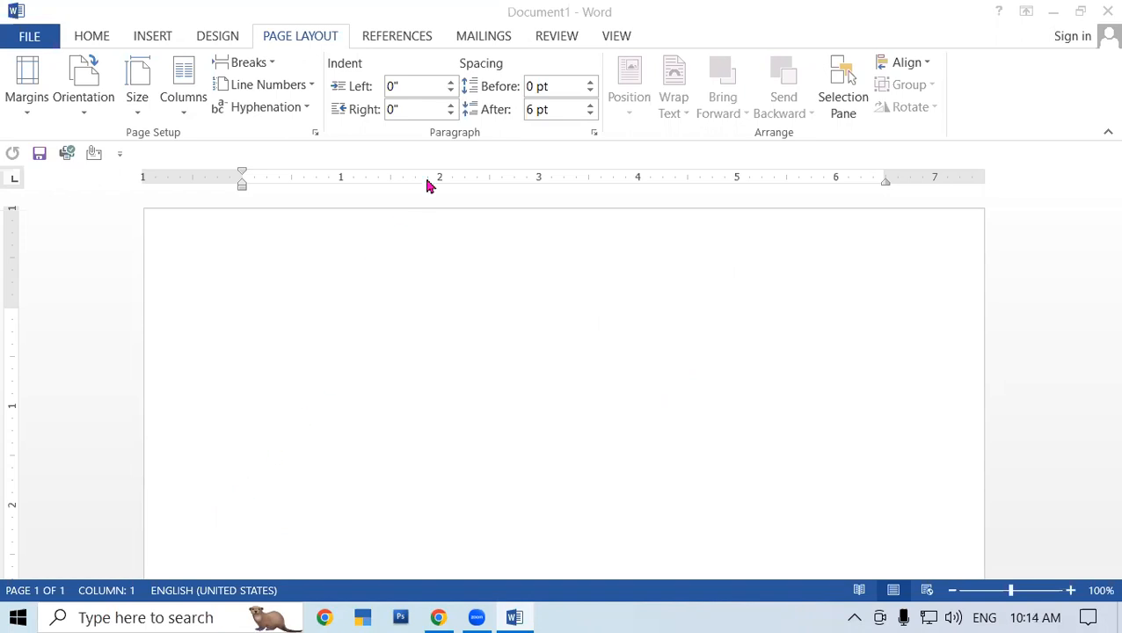
click(302, 40)
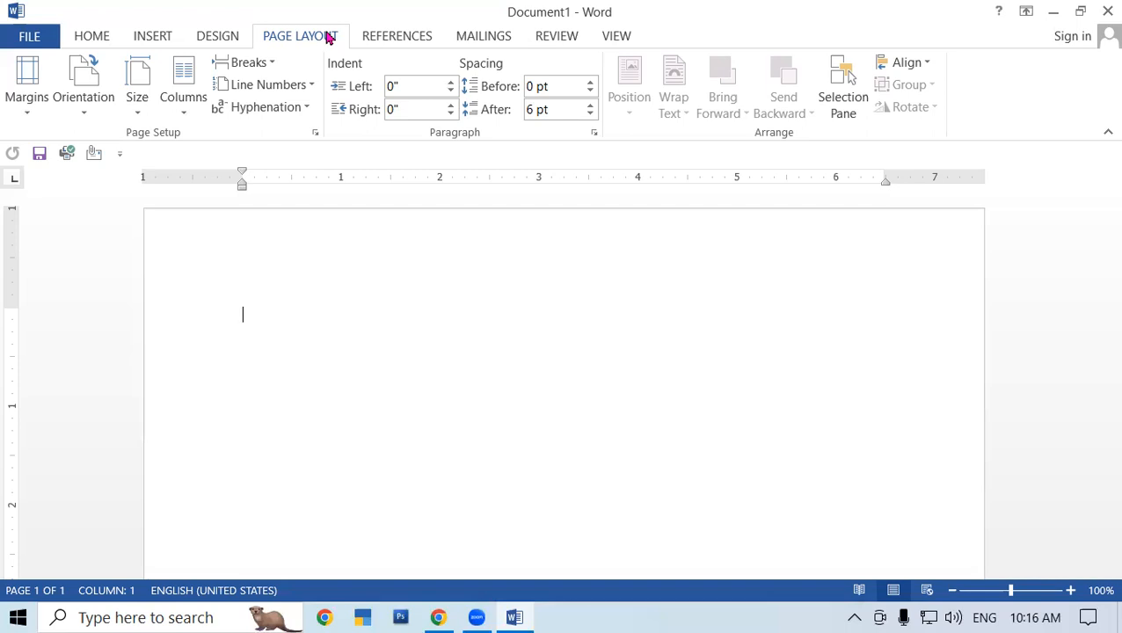
click(27, 77)
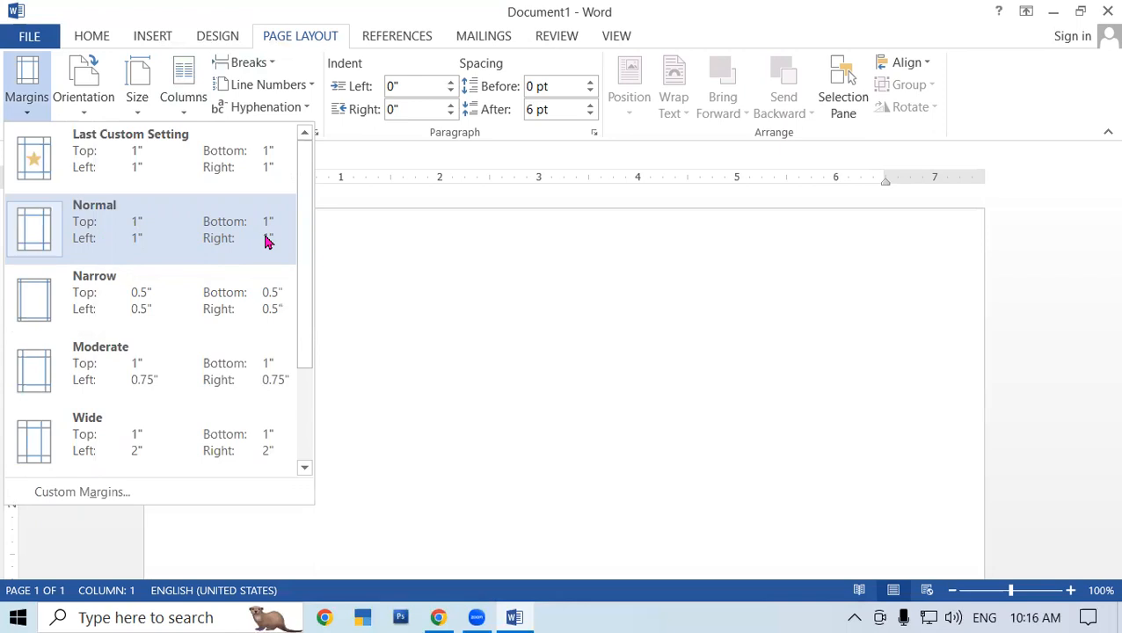
click(421, 259)
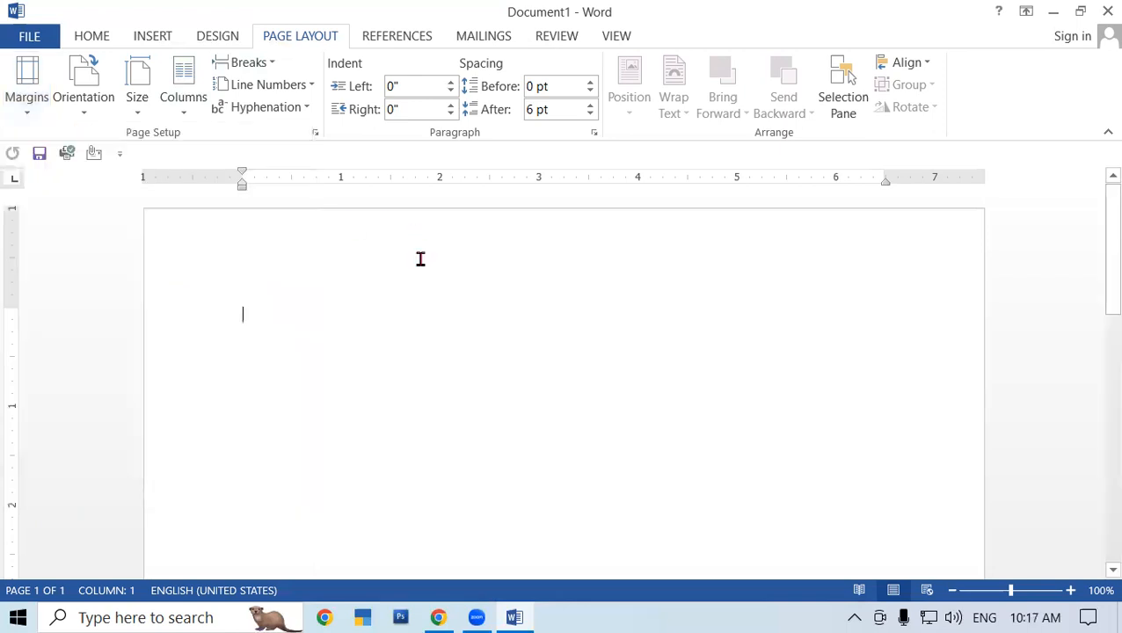
Fill the blank document with sample paragraphs using the =rand() text generator
text(=)
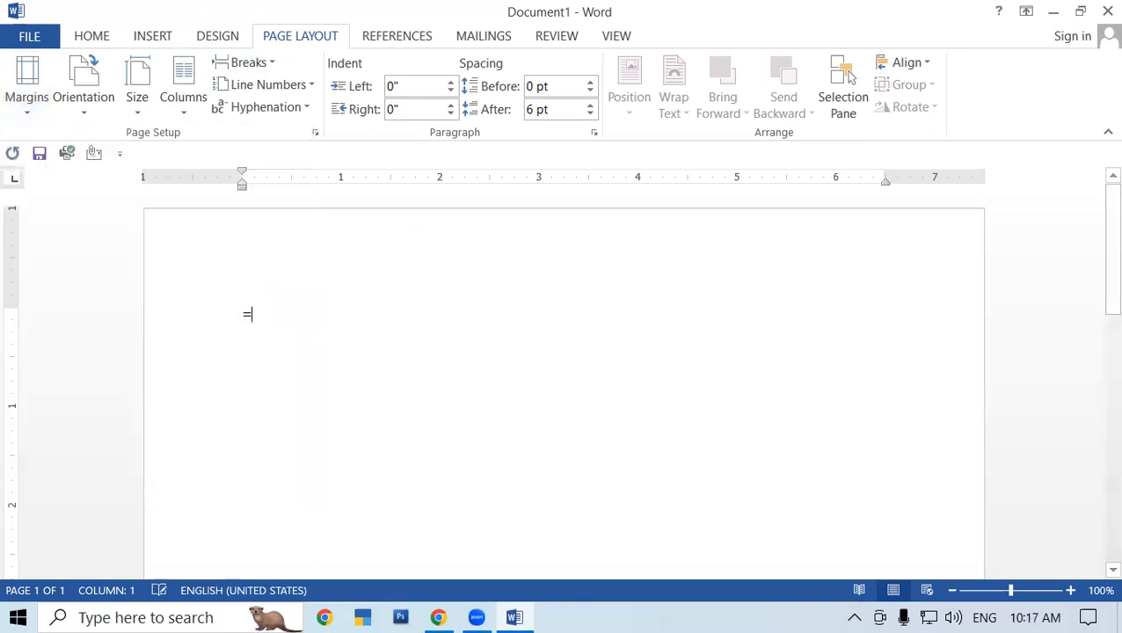
text(rand())
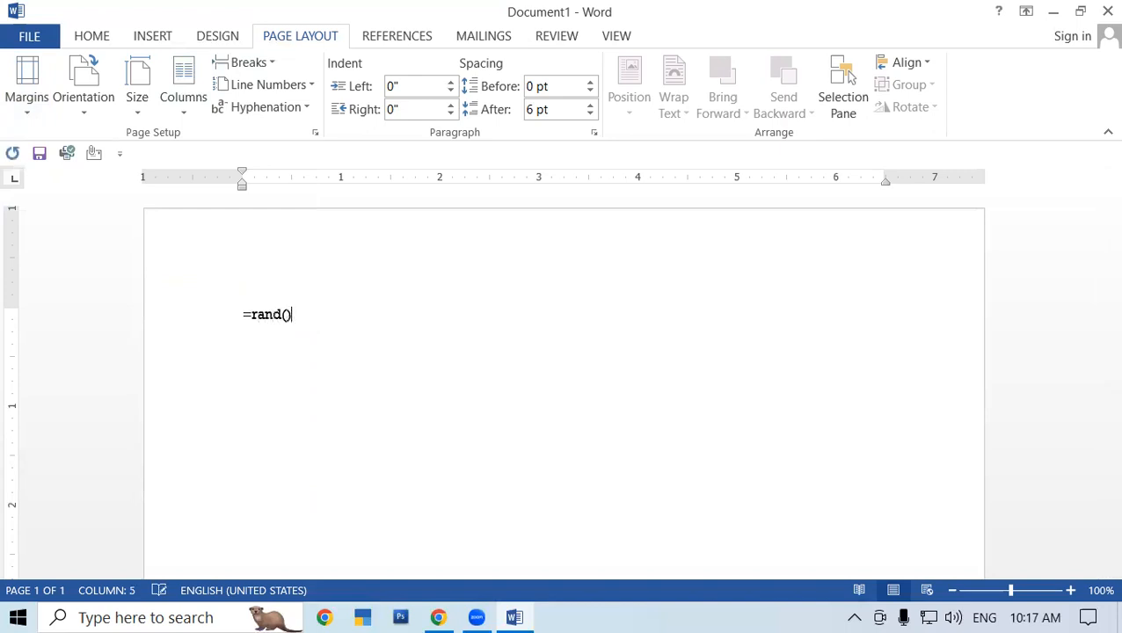
key(Return)
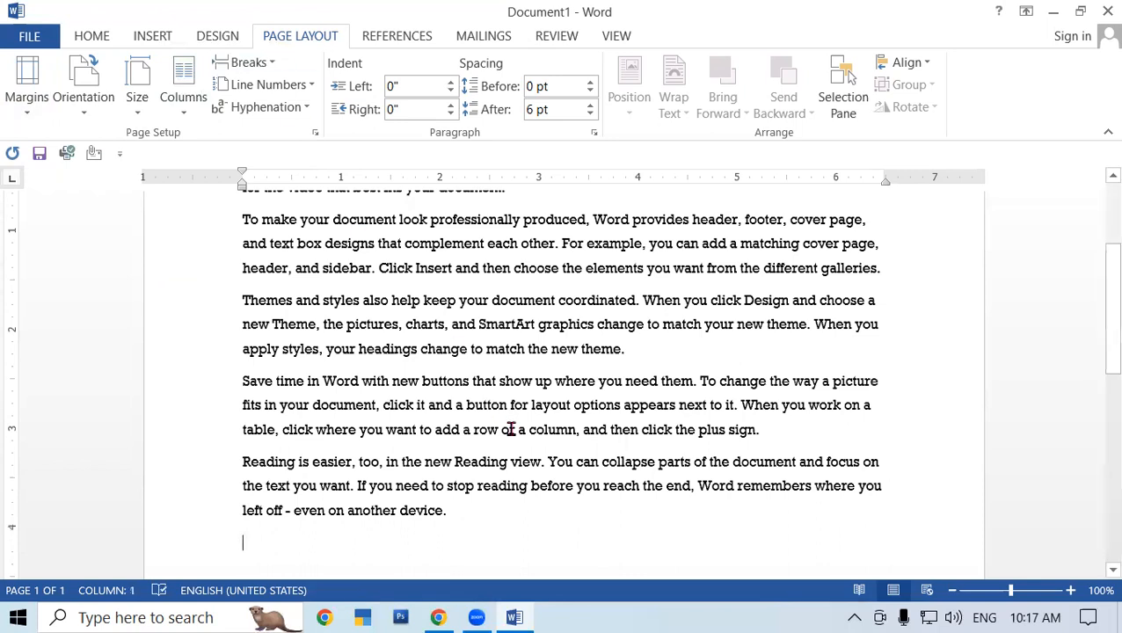
scroll(511, 428, up, 4)
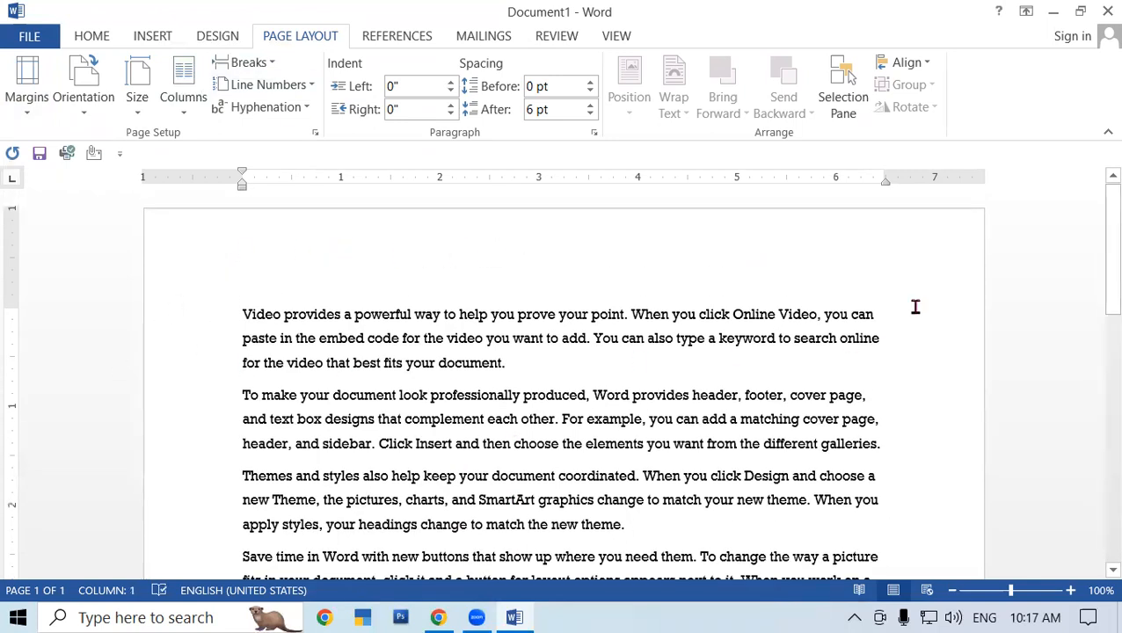
scroll(360, 376, down, 1)
scroll(360, 377, down, 10)
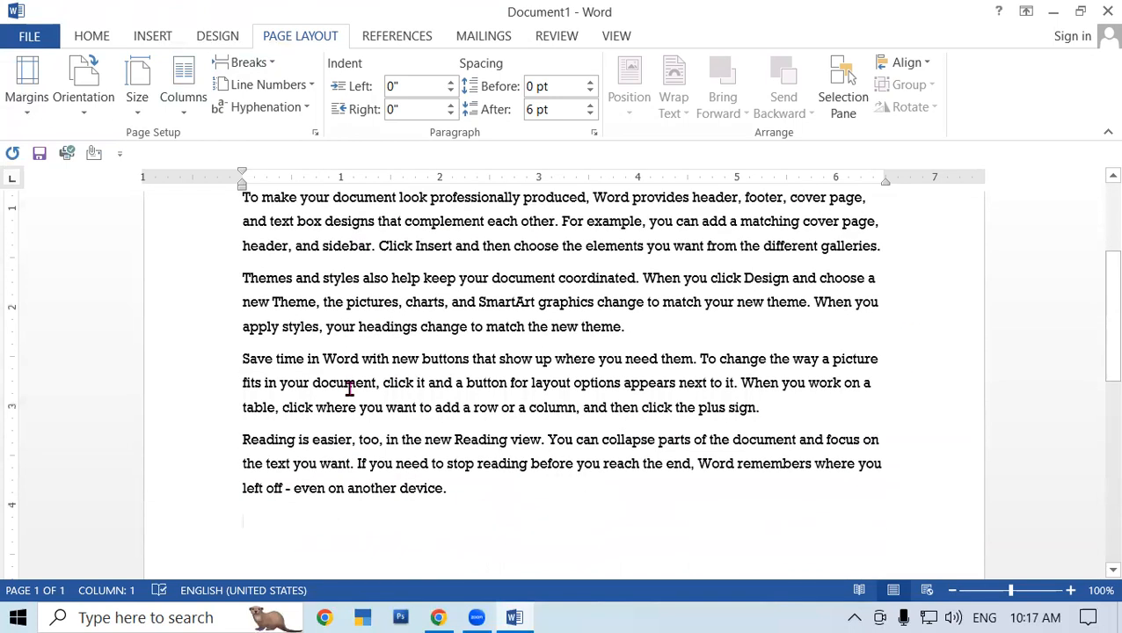
scroll(347, 406, down, 1)
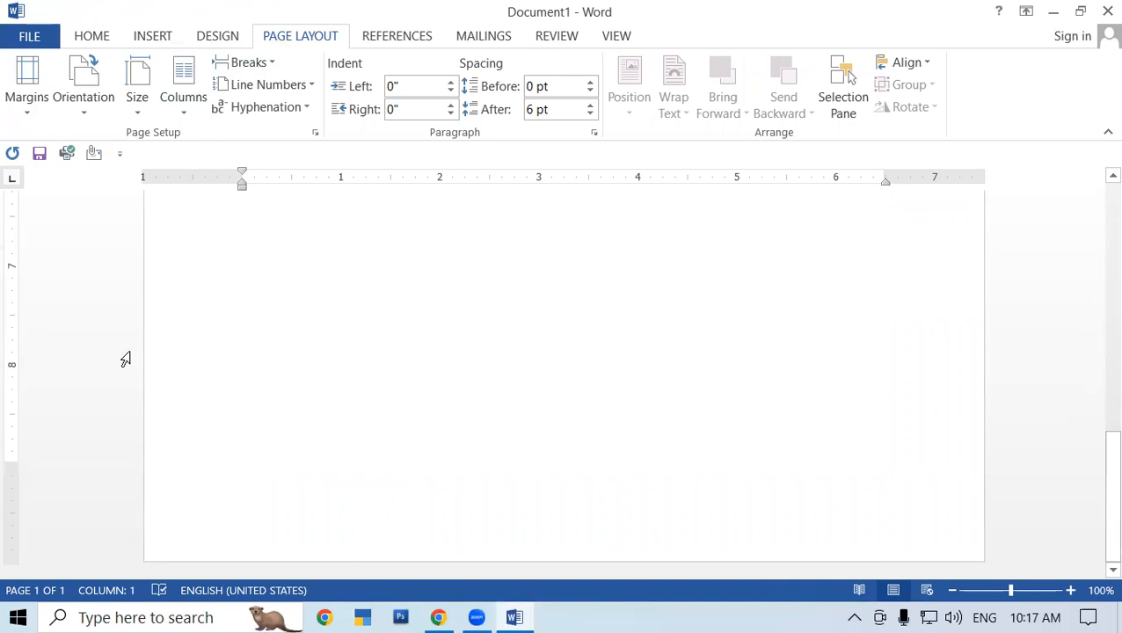
Copy the text from the third paragraph's second line ("new Theme") to the end and paste it at the document's end
scroll(126, 359, up, 5)
scroll(126, 354, up, 3)
drag(243, 261, 493, 501)
key(ctrl+c)
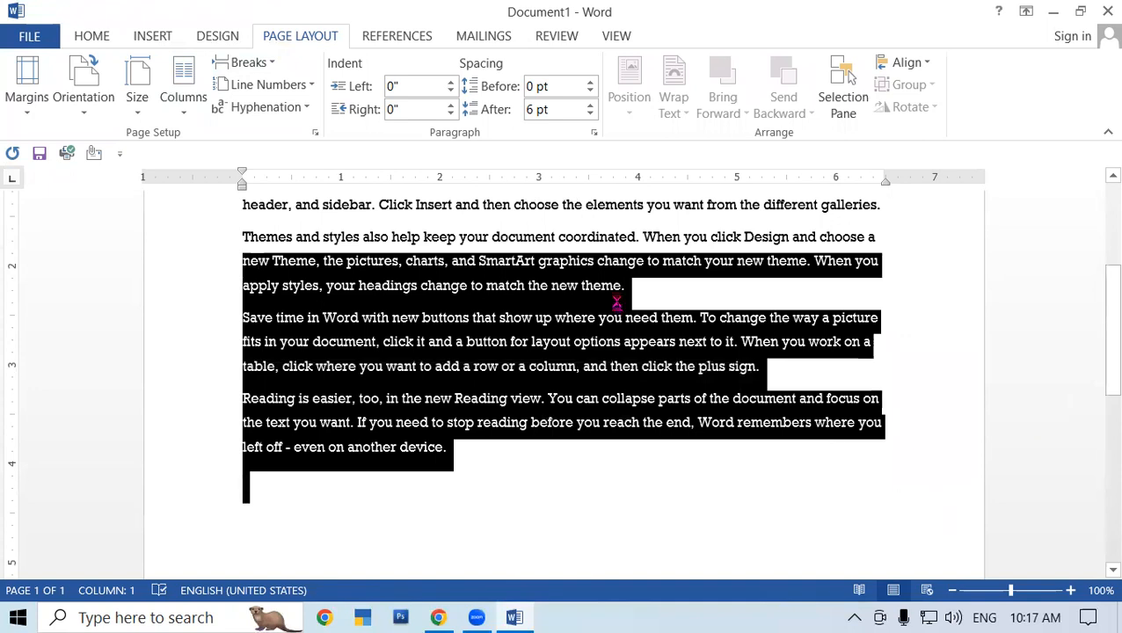
click(261, 486)
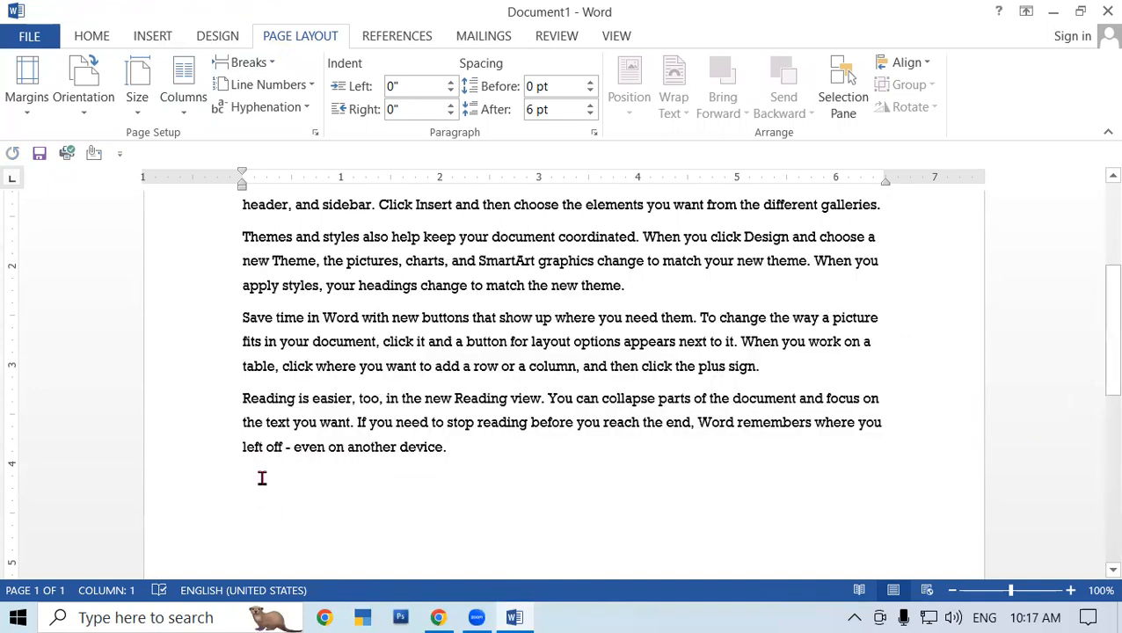
key(ctrl+v)
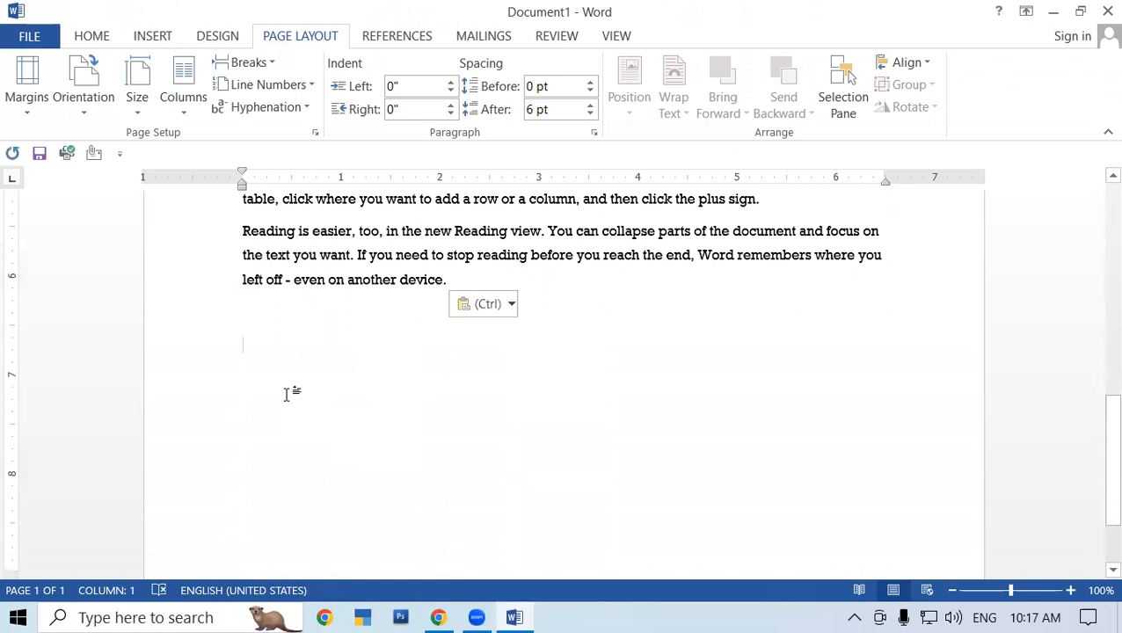
Paste the copied text again at the end until the document continues onto a second page
key(ctrl+Return)
scroll(350, 376, up, 5)
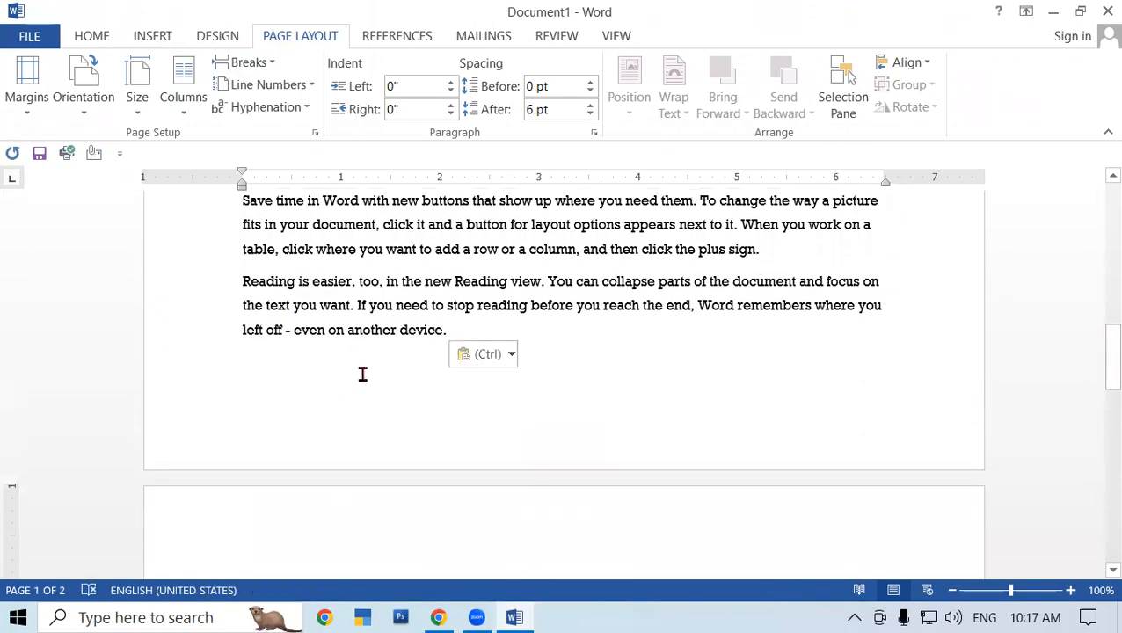
key(ctrl+v)
scroll(306, 379, up, 3)
scroll(306, 379, up, 3)
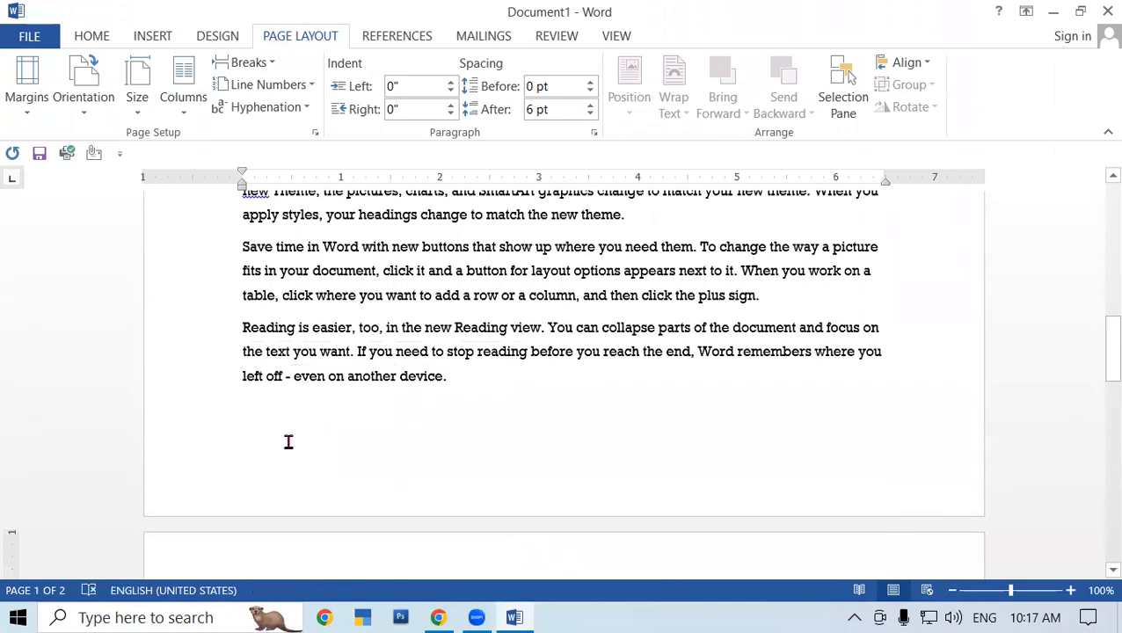
scroll(289, 441, up, 10)
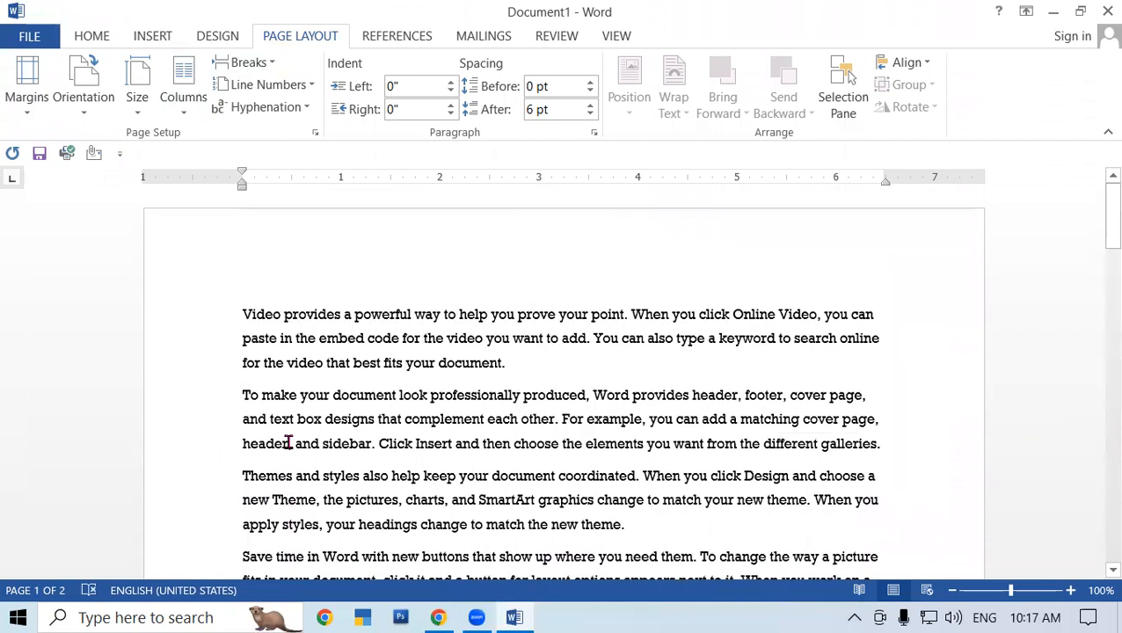
Apply the Narrow margin preset (0.5" on all sides) to the document
click(245, 304)
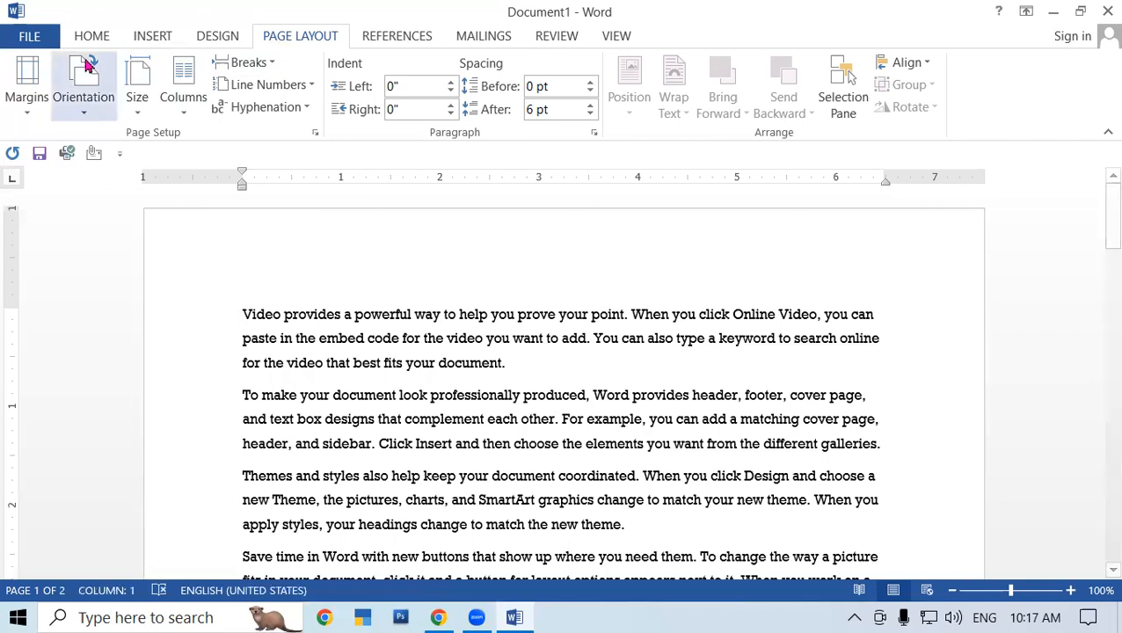
click(22, 110)
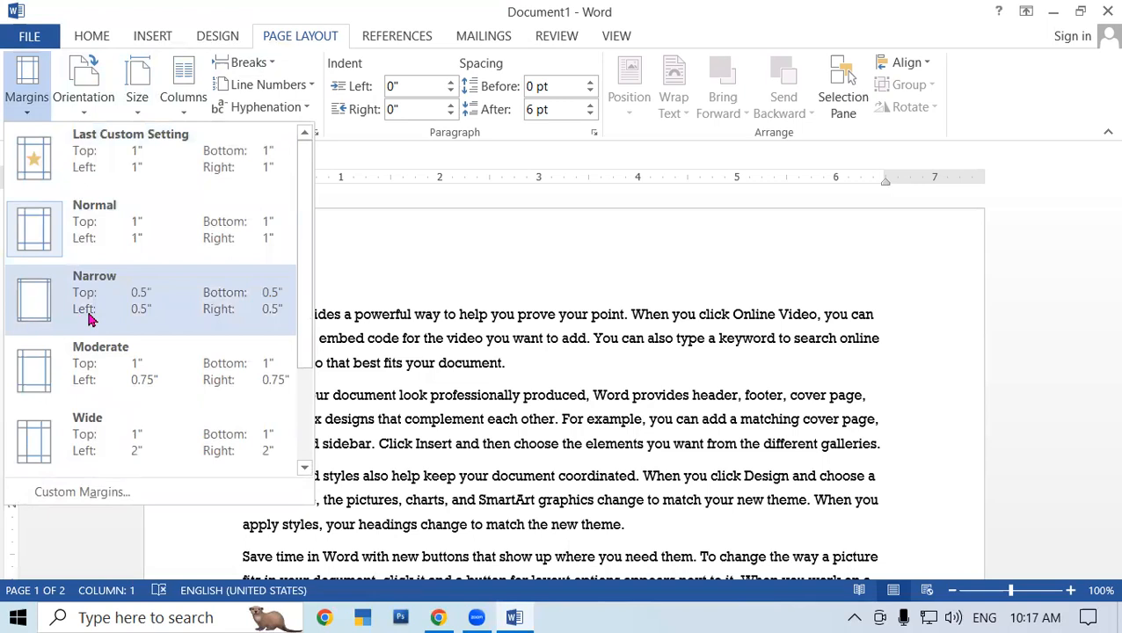
click(176, 301)
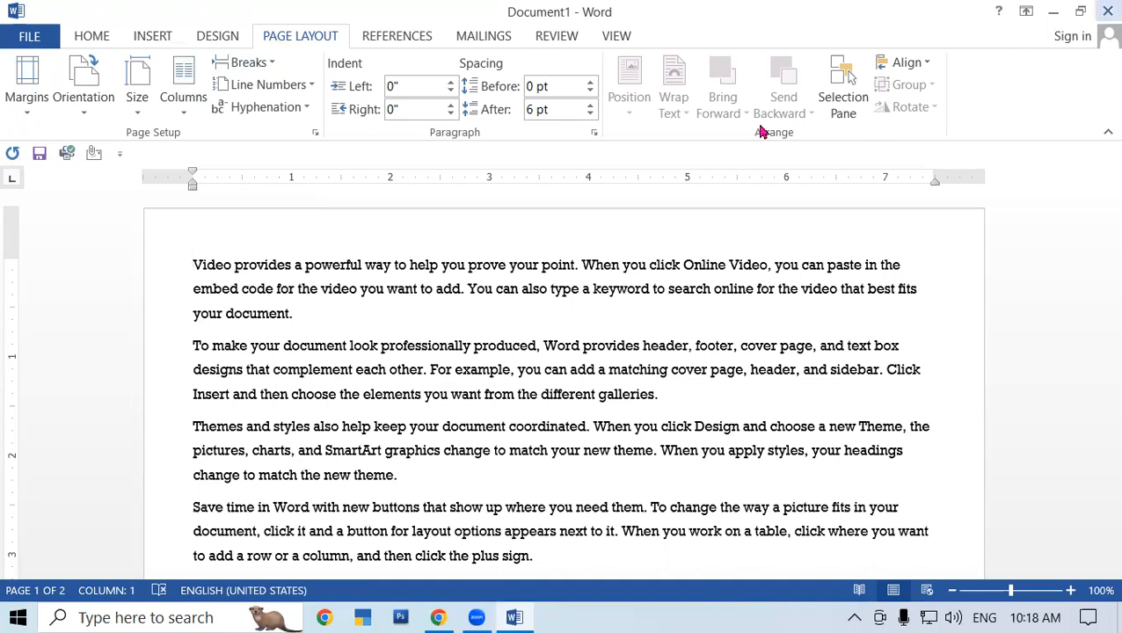
Set the document back to the Normal margin preset with 1" on all sides
click(29, 104)
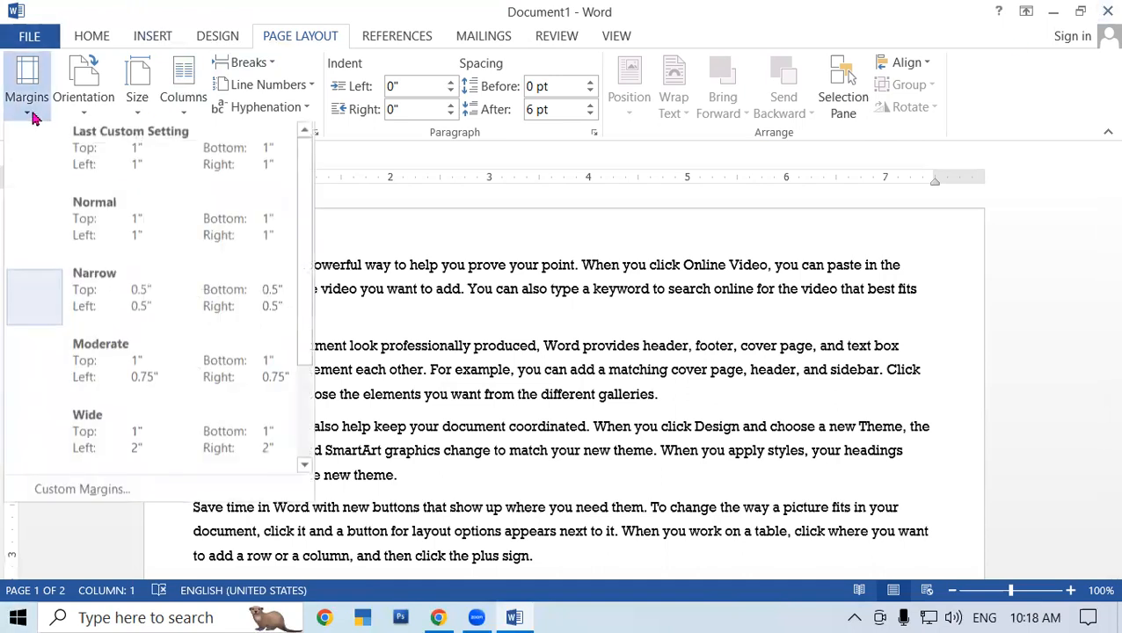
click(68, 219)
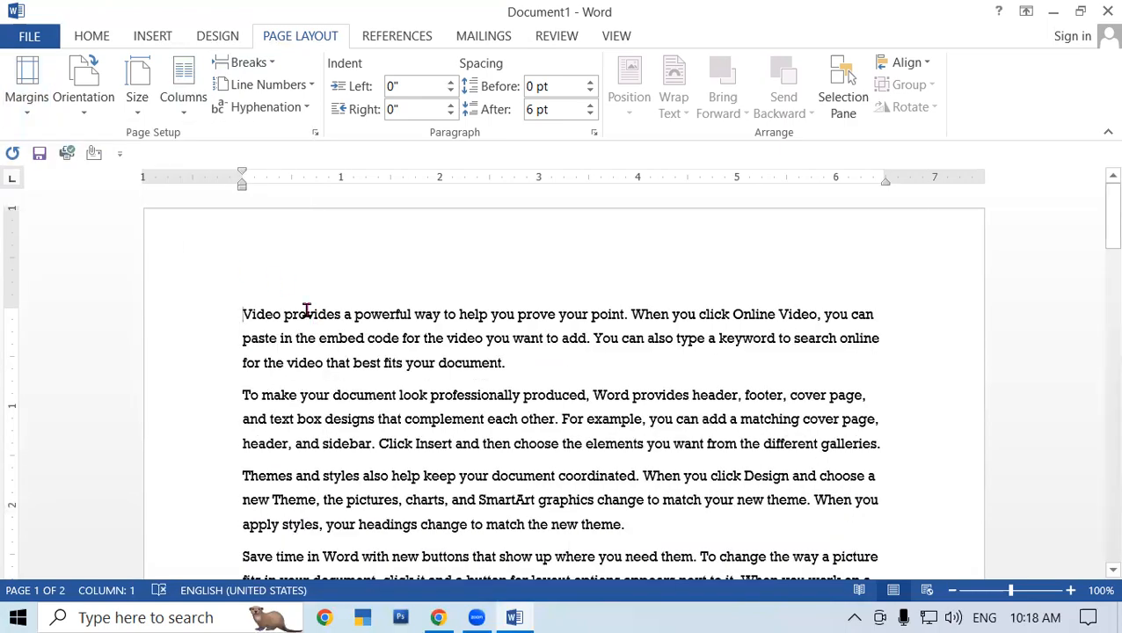
scroll(400, 407, down, 2)
scroll(400, 407, down, 10)
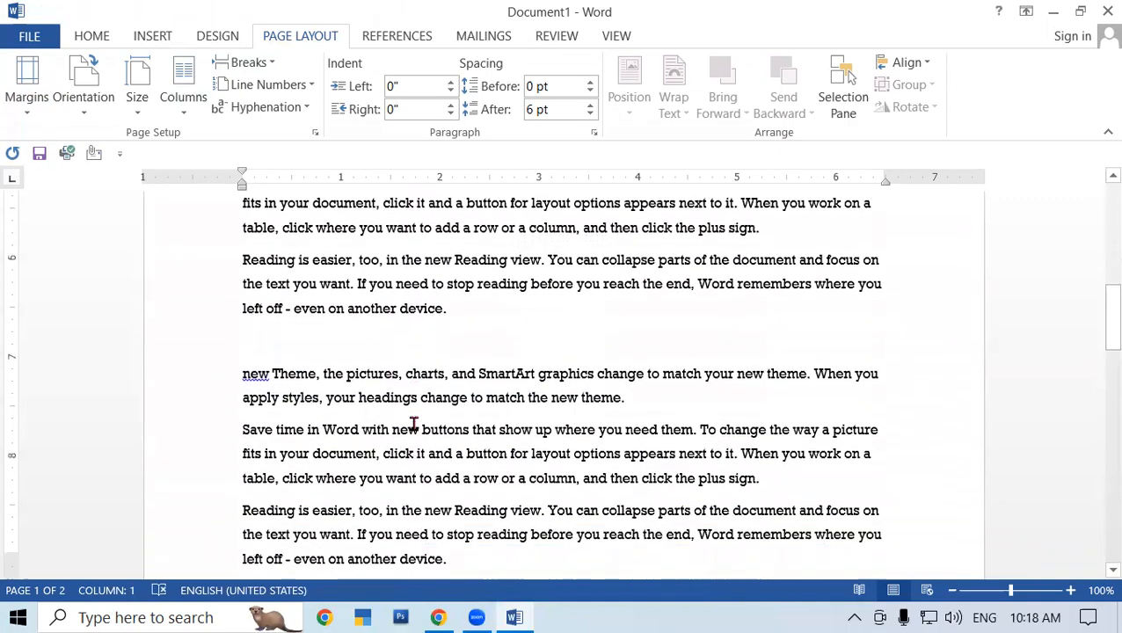
scroll(414, 422, down, 3)
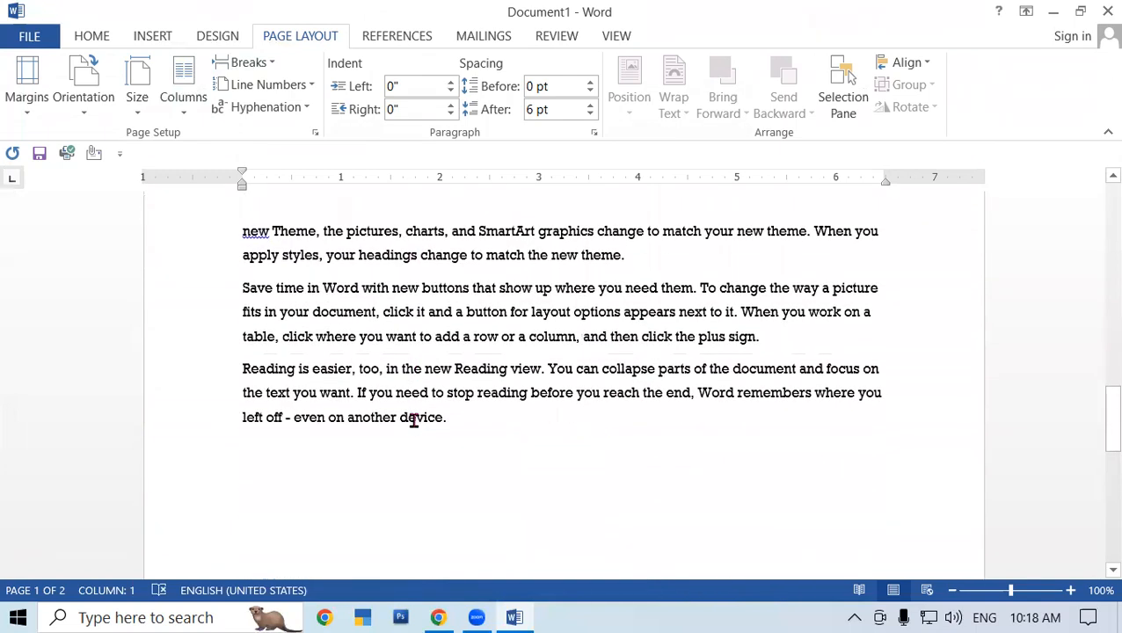
Examine line by line how much text falls on the second page
click(456, 420)
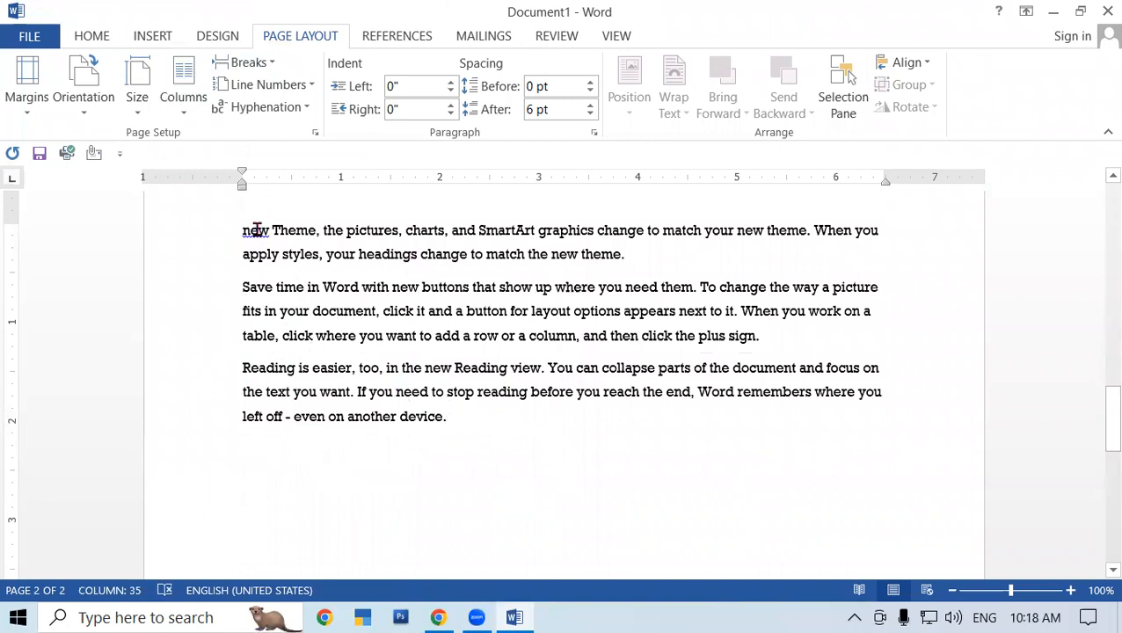
click(231, 236)
click(237, 261)
click(237, 286)
click(240, 312)
click(235, 338)
click(220, 374)
click(236, 417)
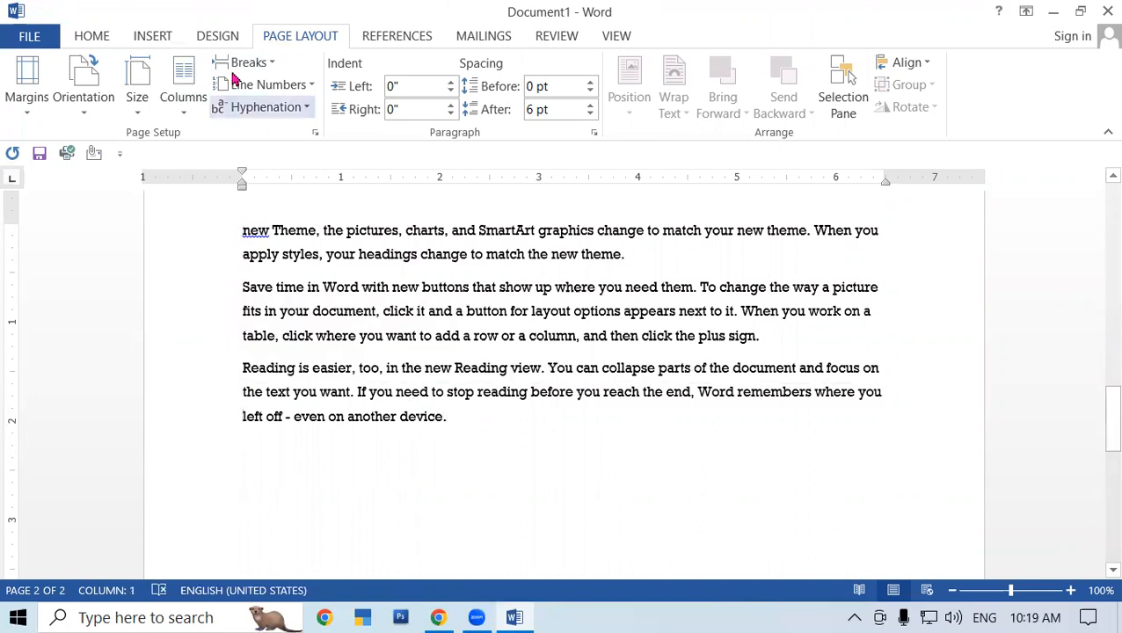
Switch the margins to the Narrow preset and check the text on the second page
click(24, 98)
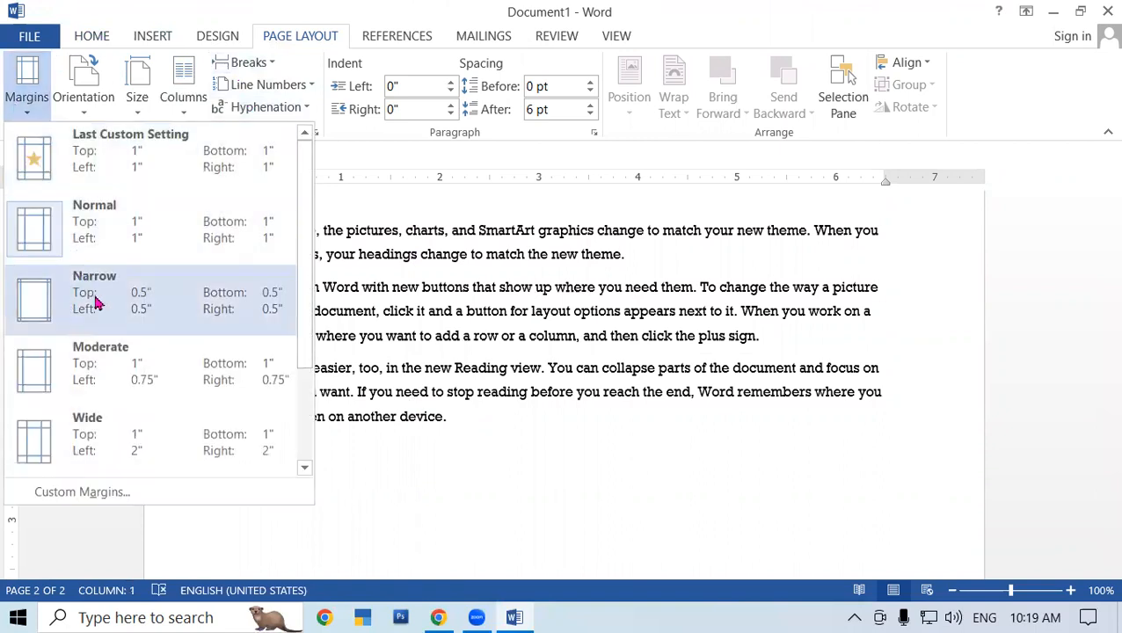
click(93, 299)
scroll(245, 366, up, 1)
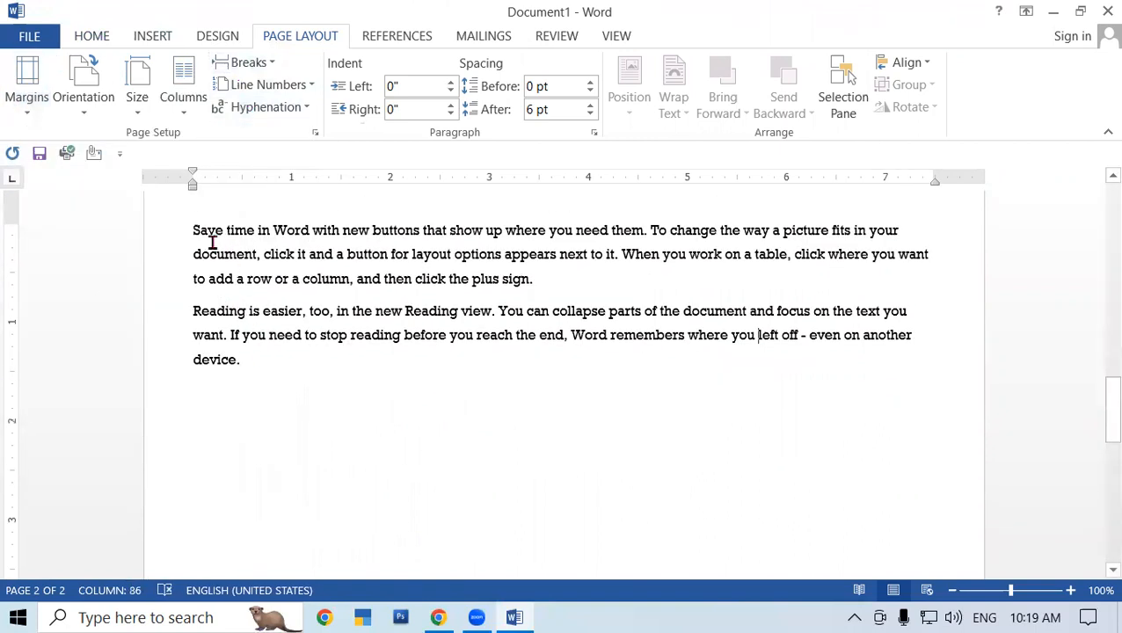
scroll(211, 242, up, 1)
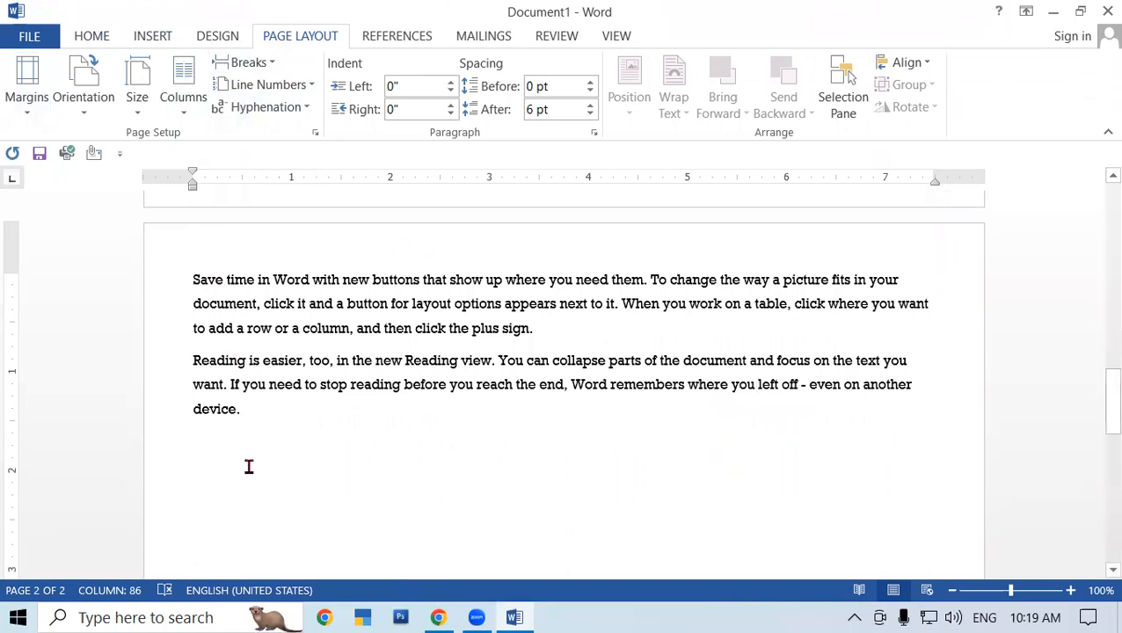
click(269, 406)
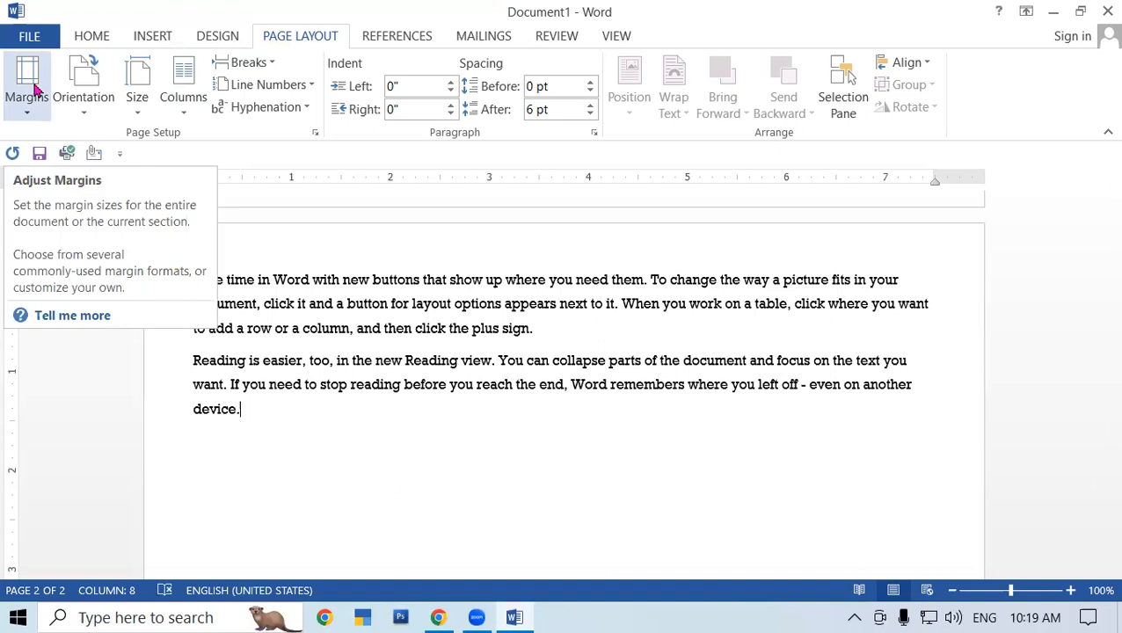
Try custom margins of 1.7" at the top and 2" at the bottom, and discard them
click(31, 98)
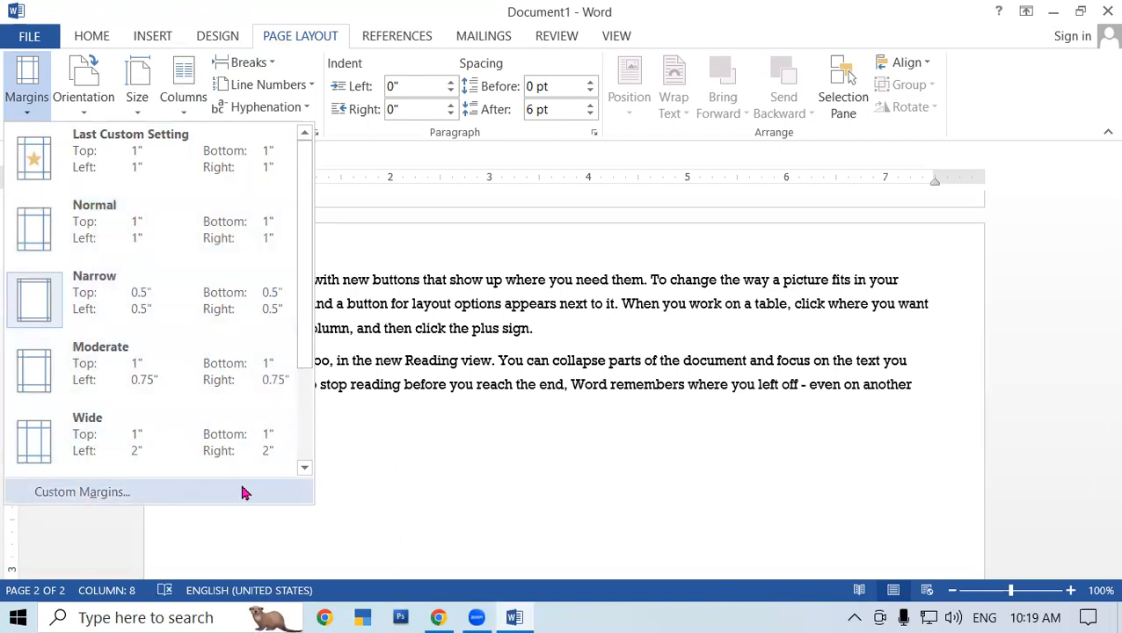
click(82, 493)
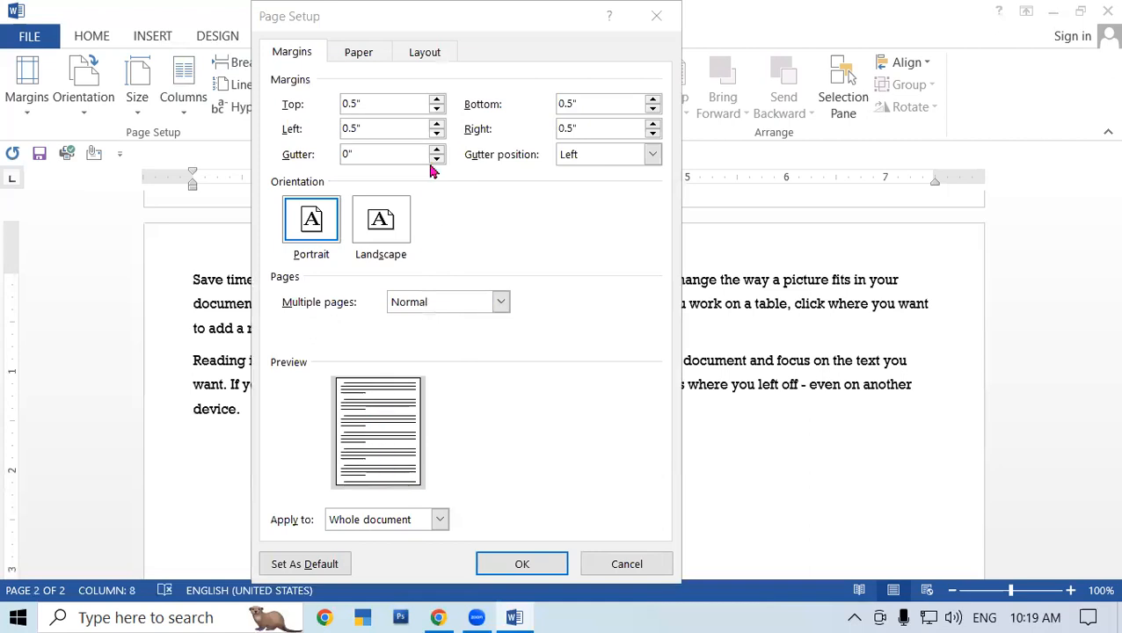
click(437, 100)
click(437, 101)
drag(437, 103, 437, 103)
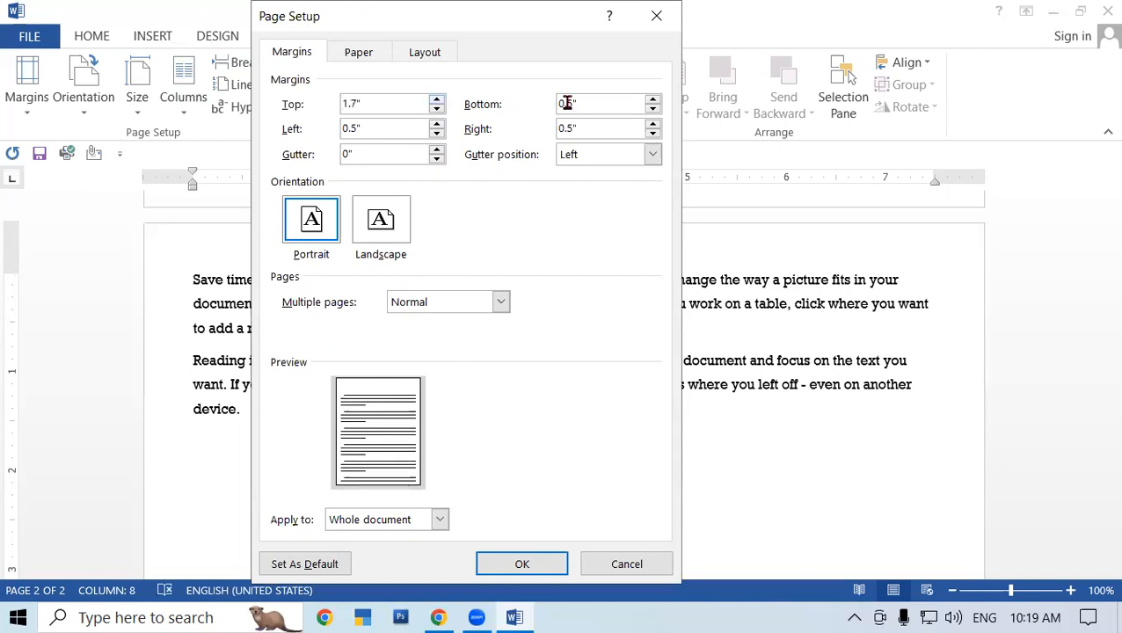
drag(656, 103, 656, 103)
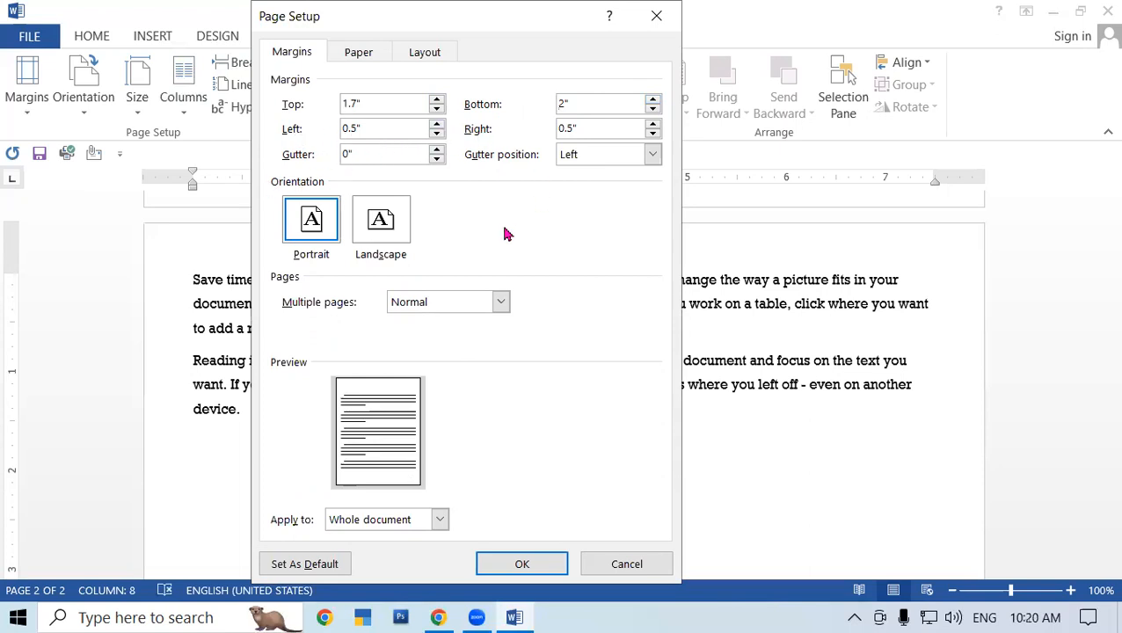
click(643, 567)
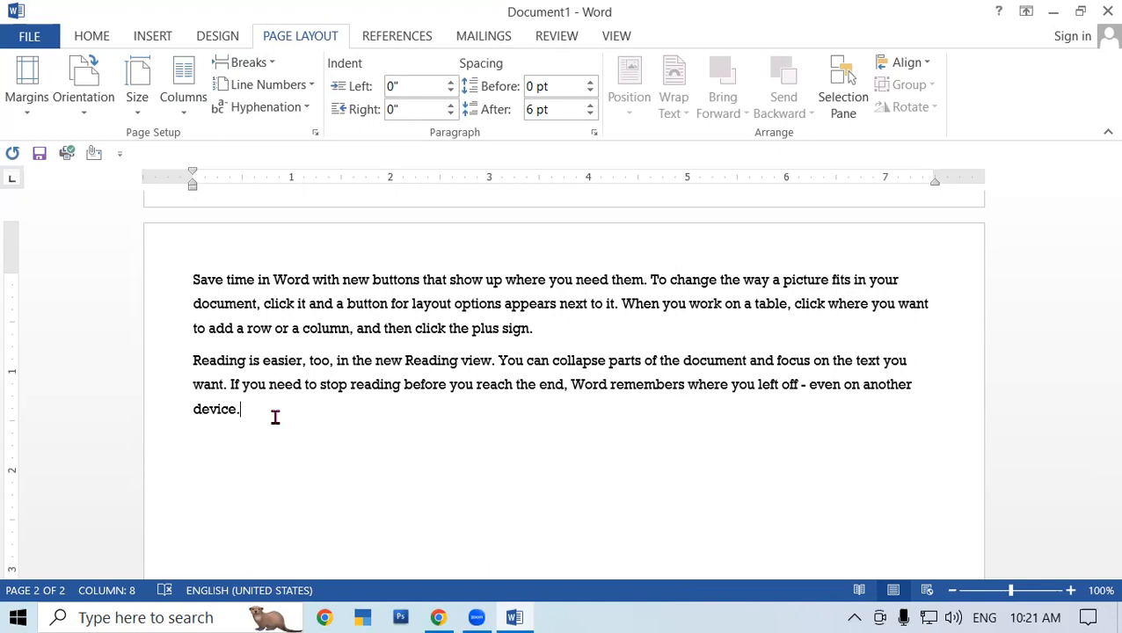
Set the page orientation of the document to Landscape, starting from its first page
click(79, 112)
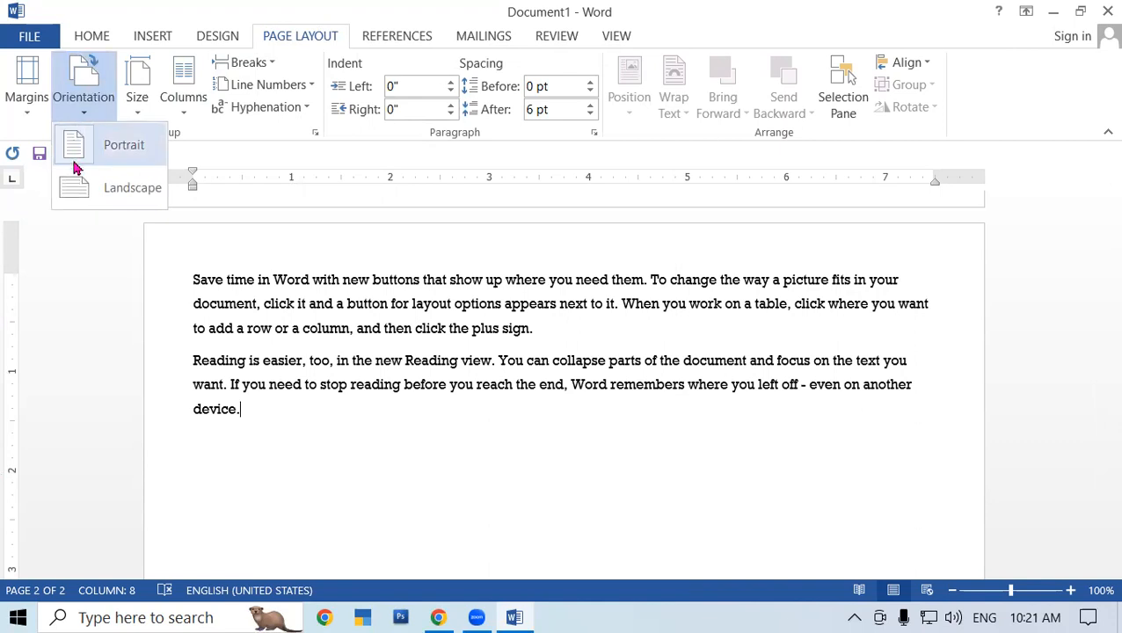
scroll(457, 385, up, 8)
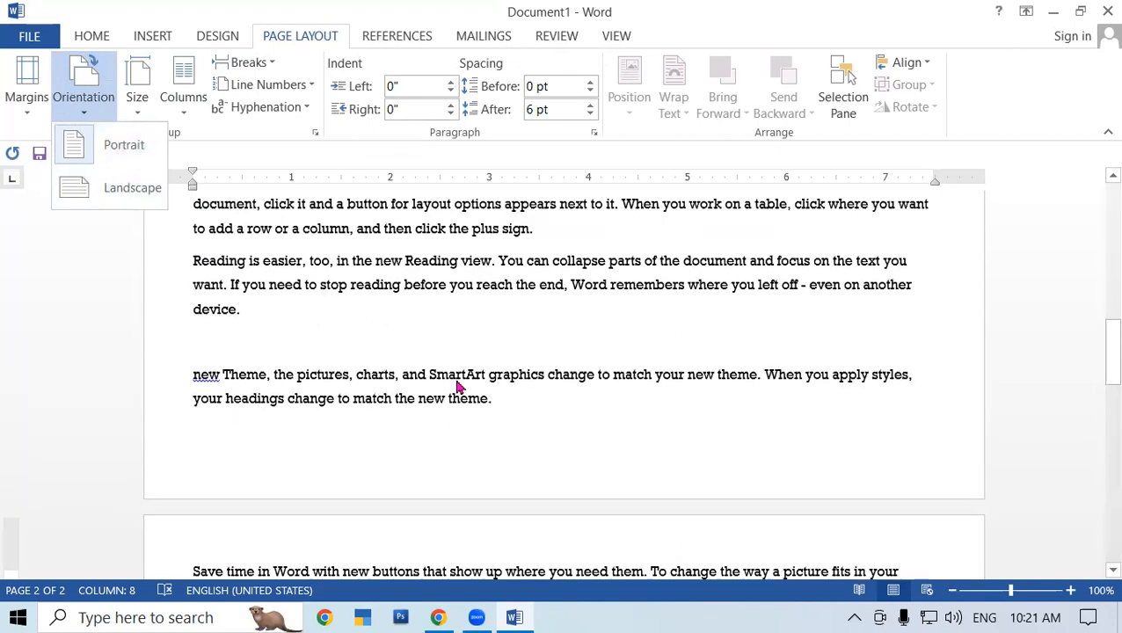
scroll(457, 369, up, 5)
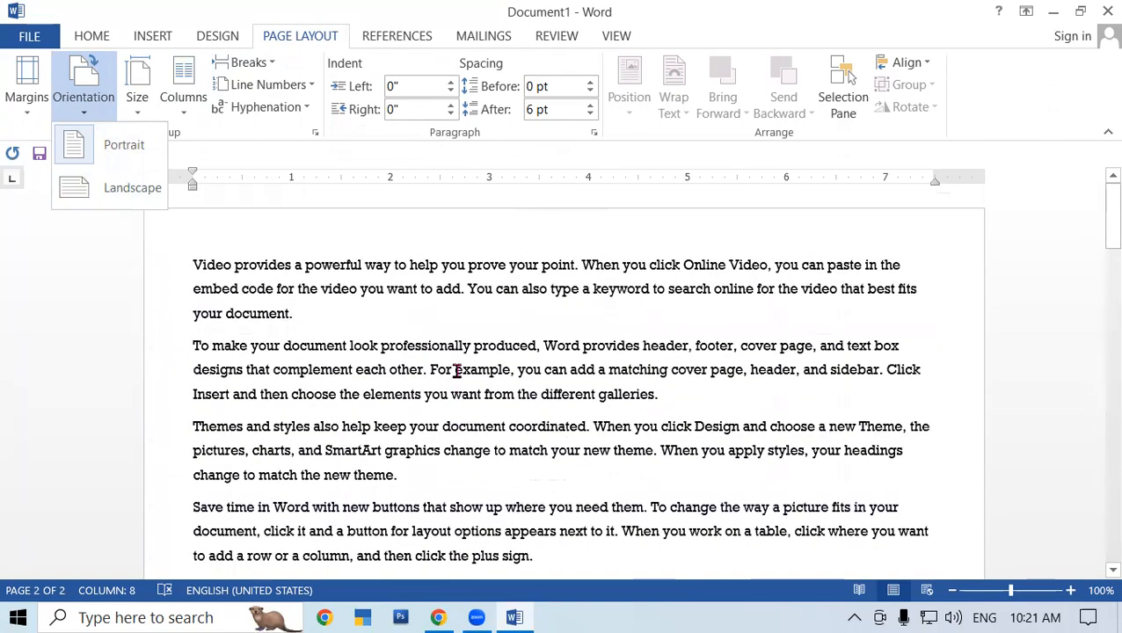
click(187, 268)
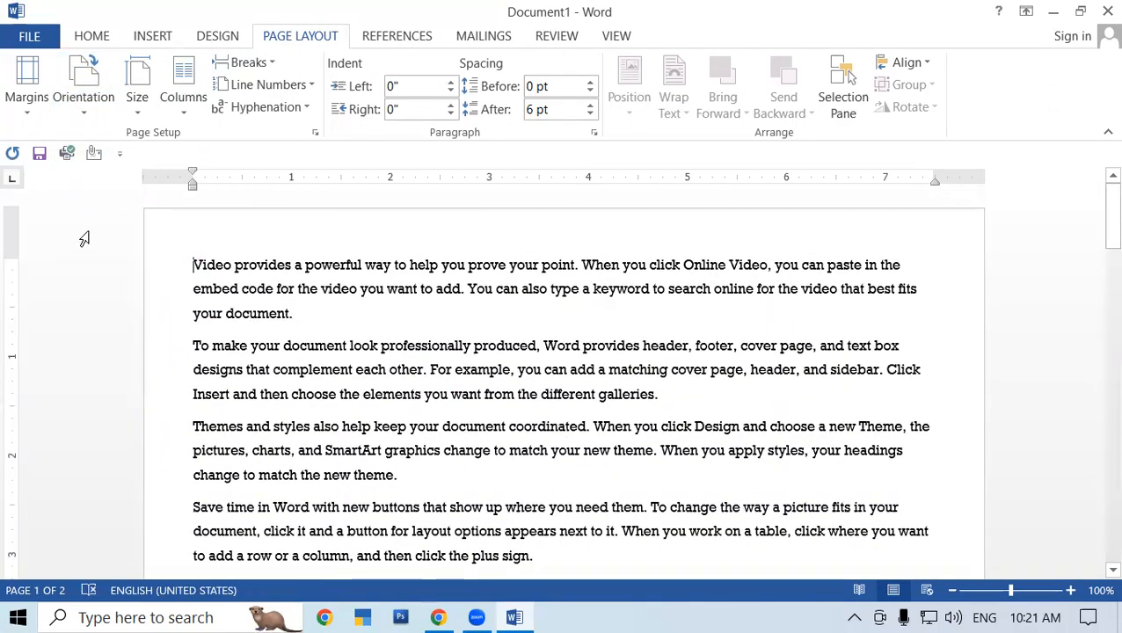
click(86, 117)
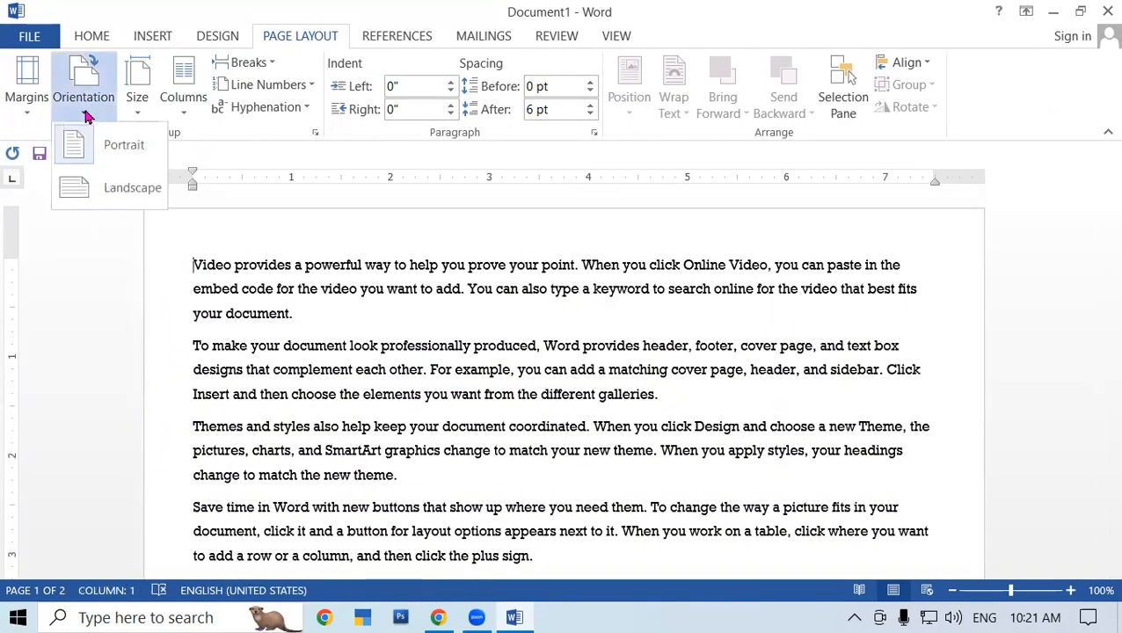
click(102, 192)
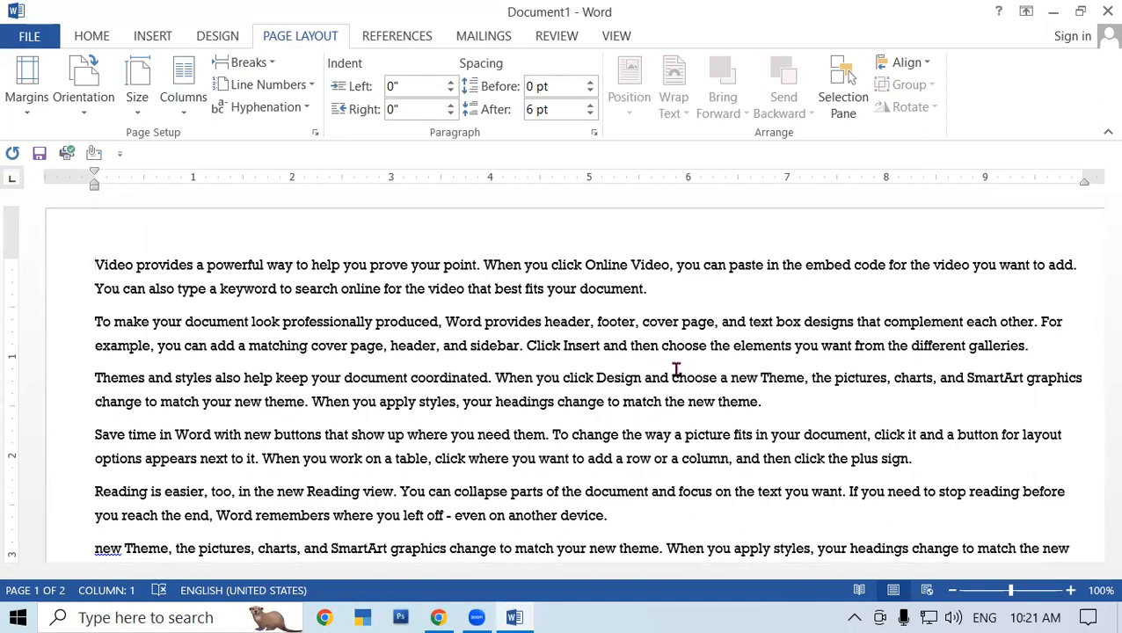
click(704, 293)
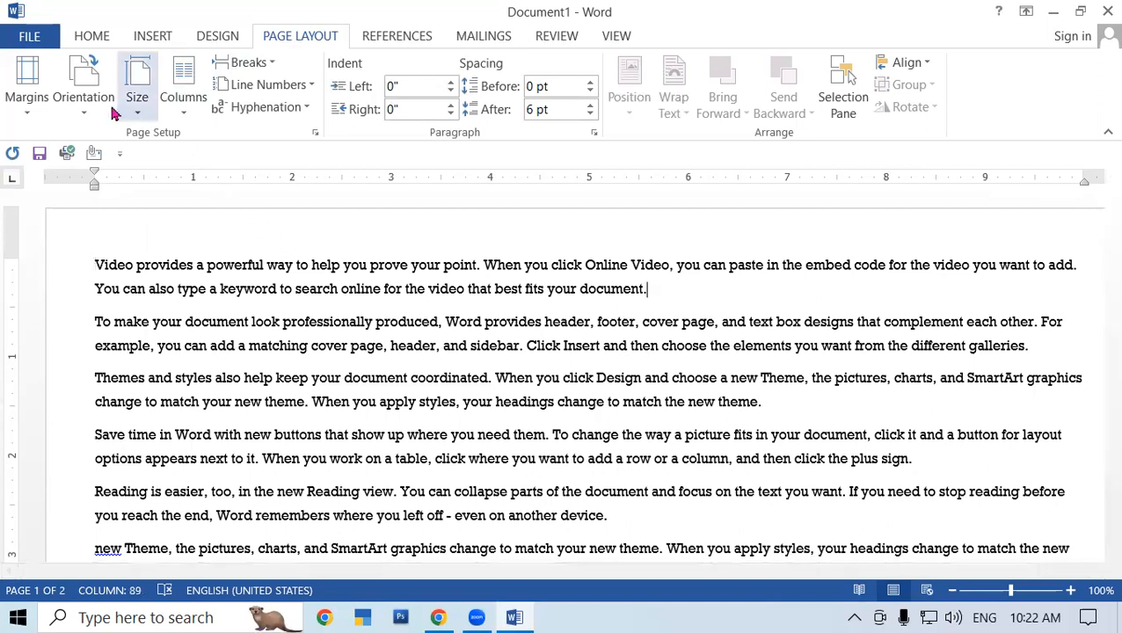
Switch the page orientation to Portrait and back to Landscape to compare the two layouts
click(86, 101)
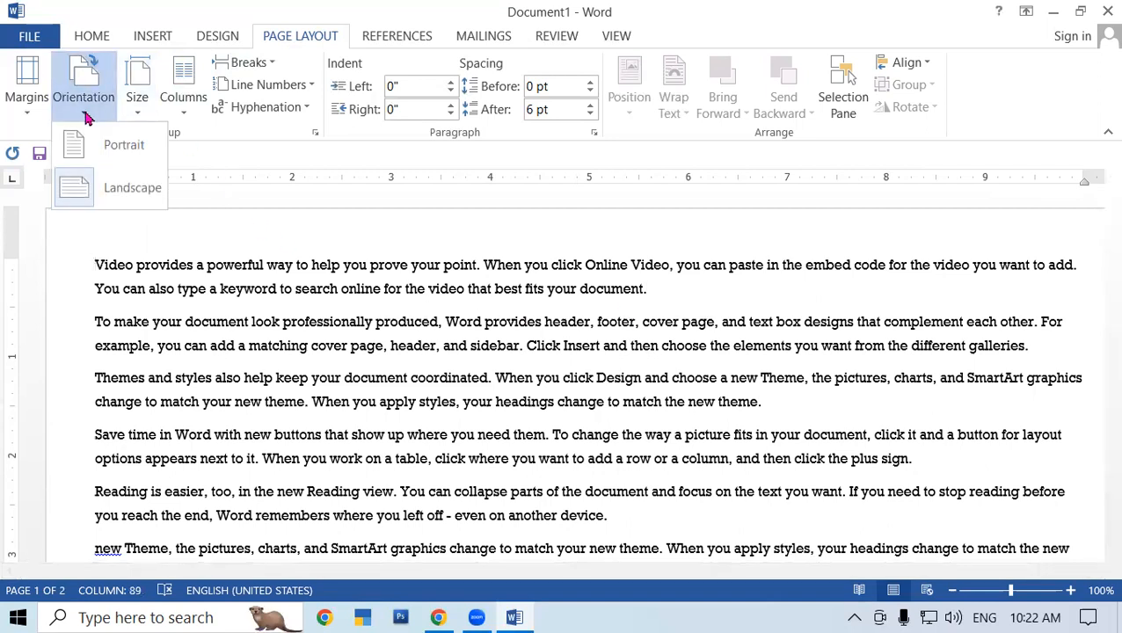
click(103, 155)
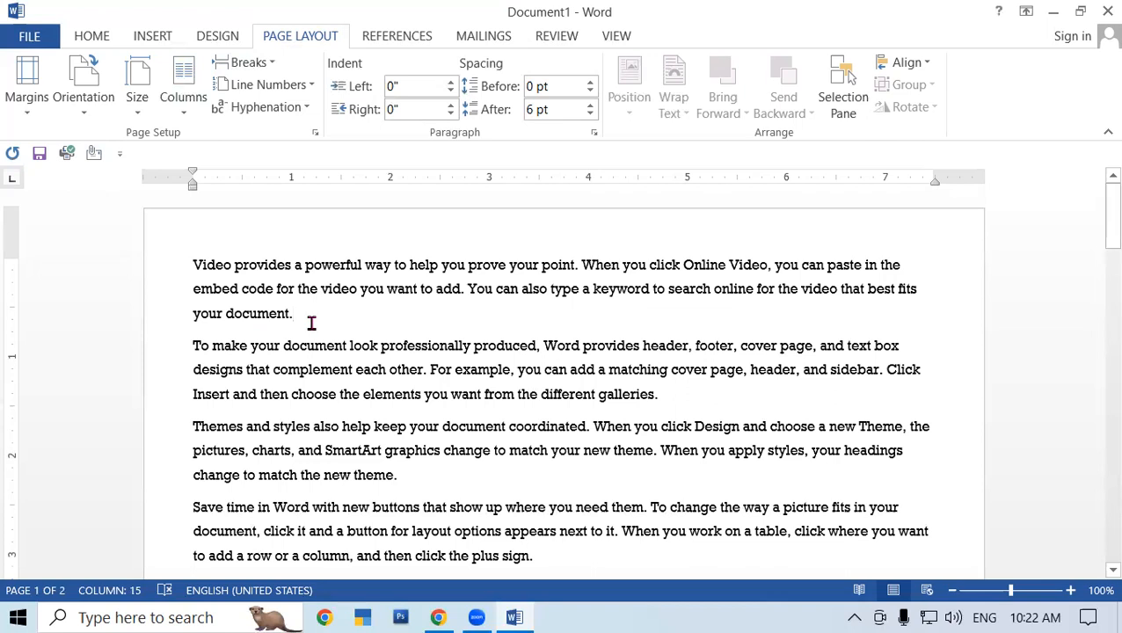
click(102, 109)
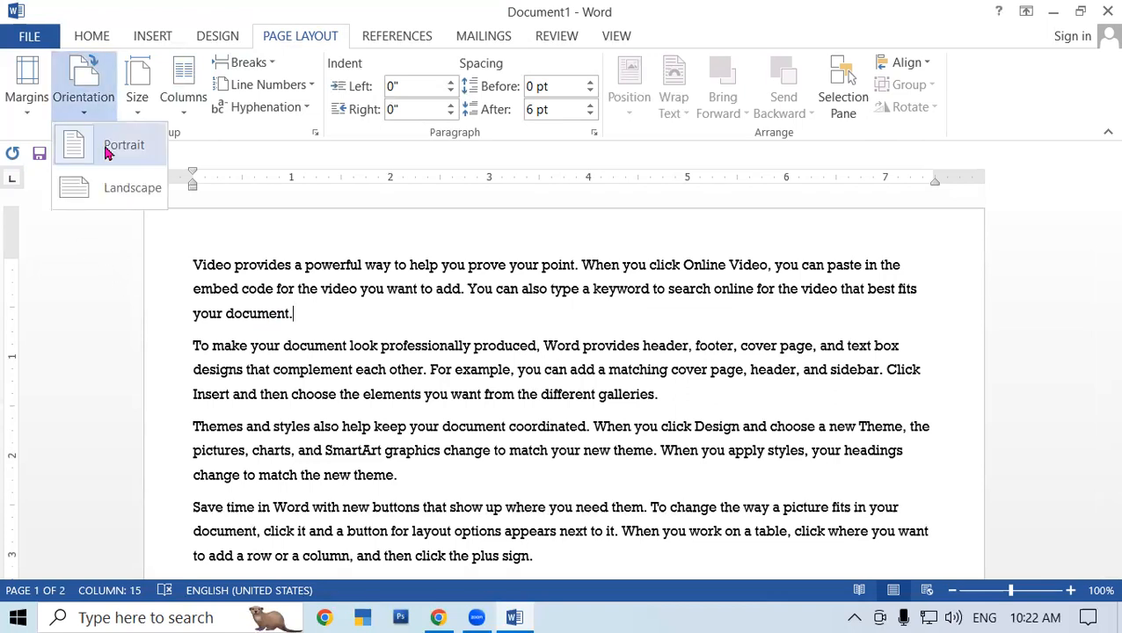
click(128, 190)
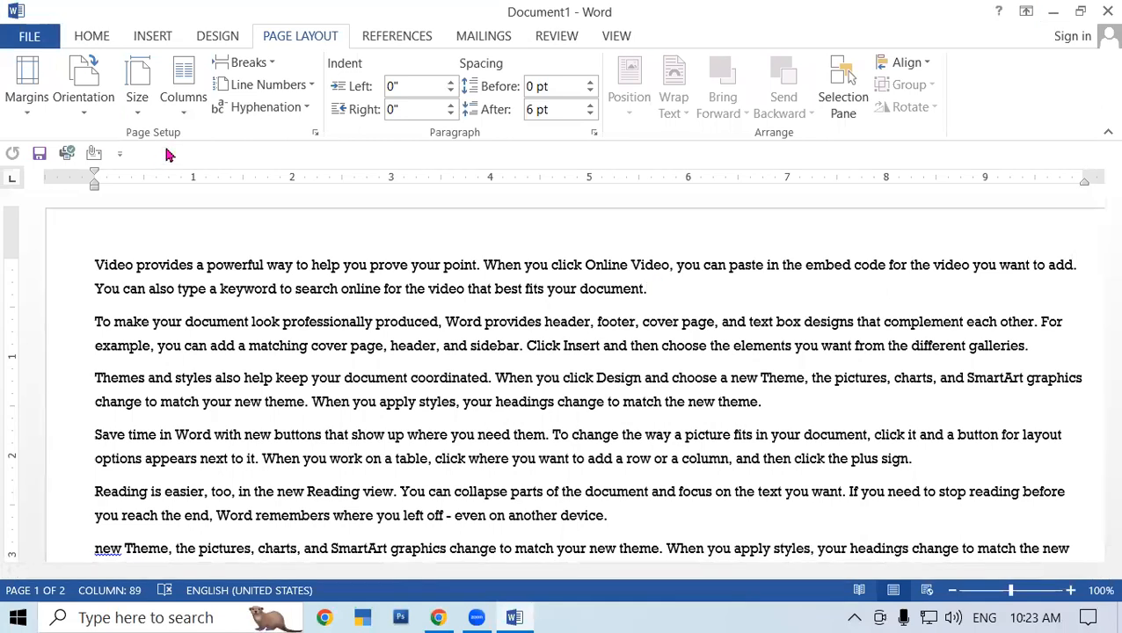
Try the A4 paper size on the document and return it to Letter
click(136, 113)
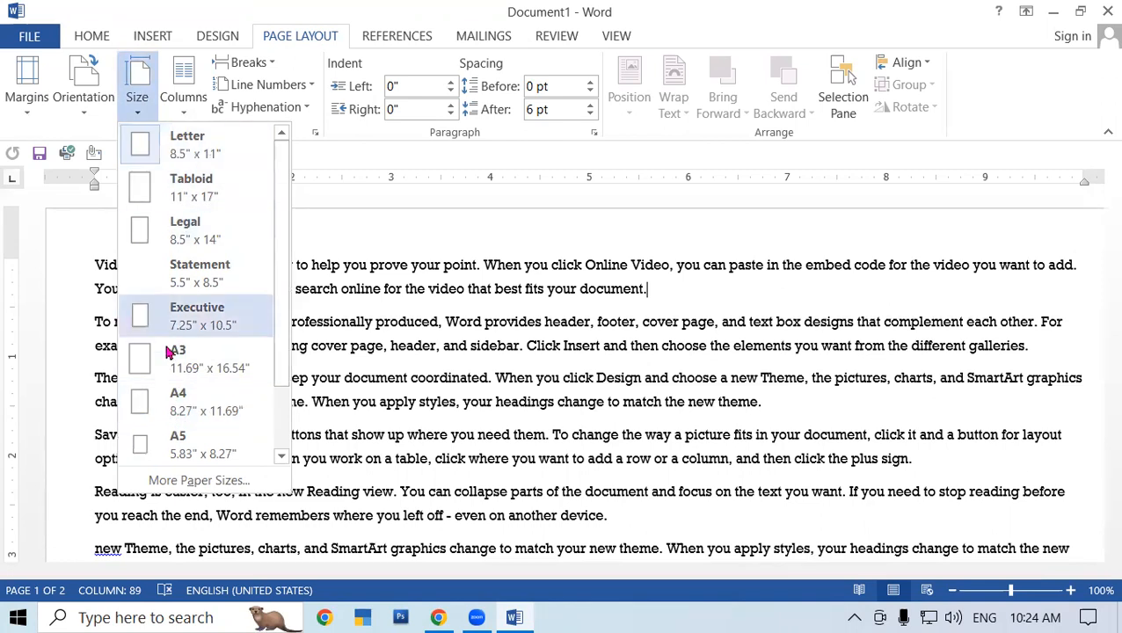
click(227, 413)
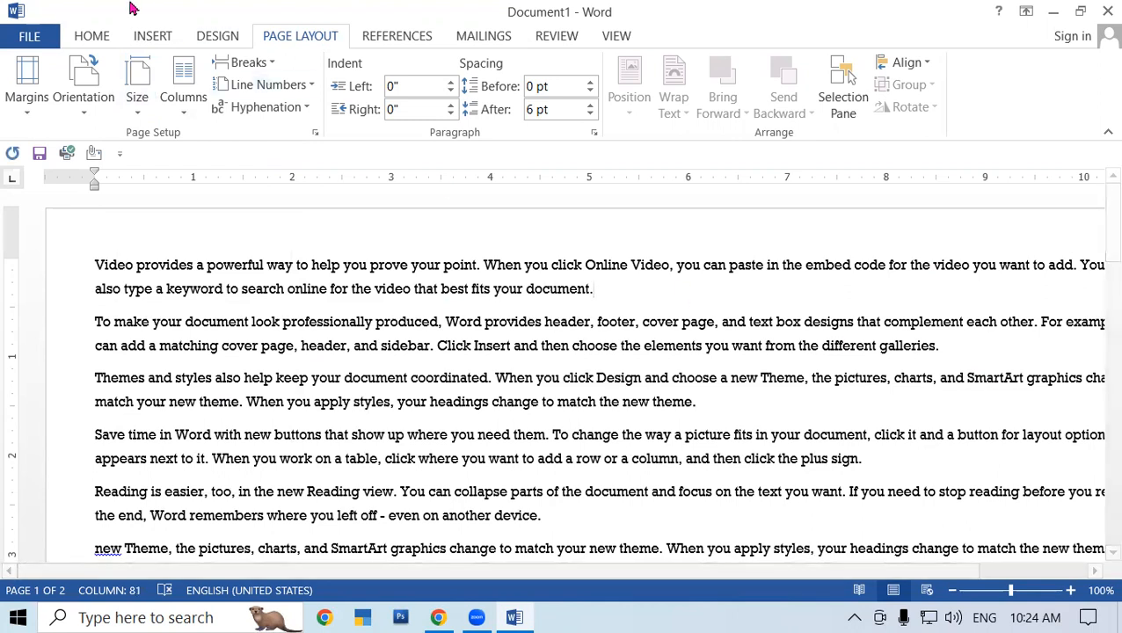
click(136, 97)
click(165, 151)
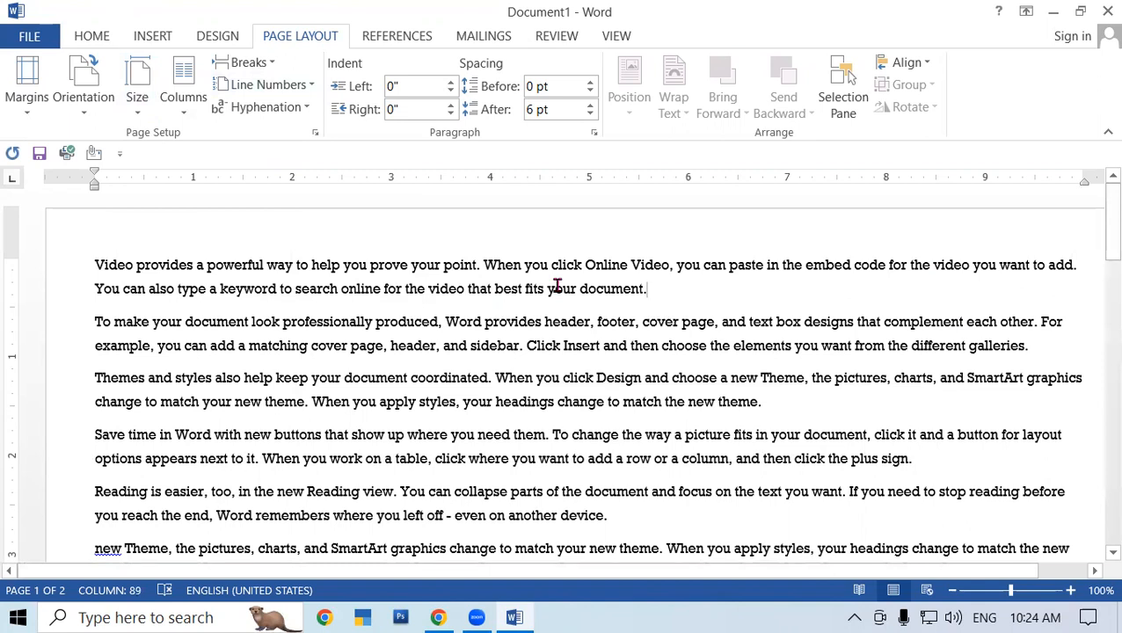
Try the A5 paper size, check how the text spreads over the pages, and return to Letter
click(133, 104)
click(215, 439)
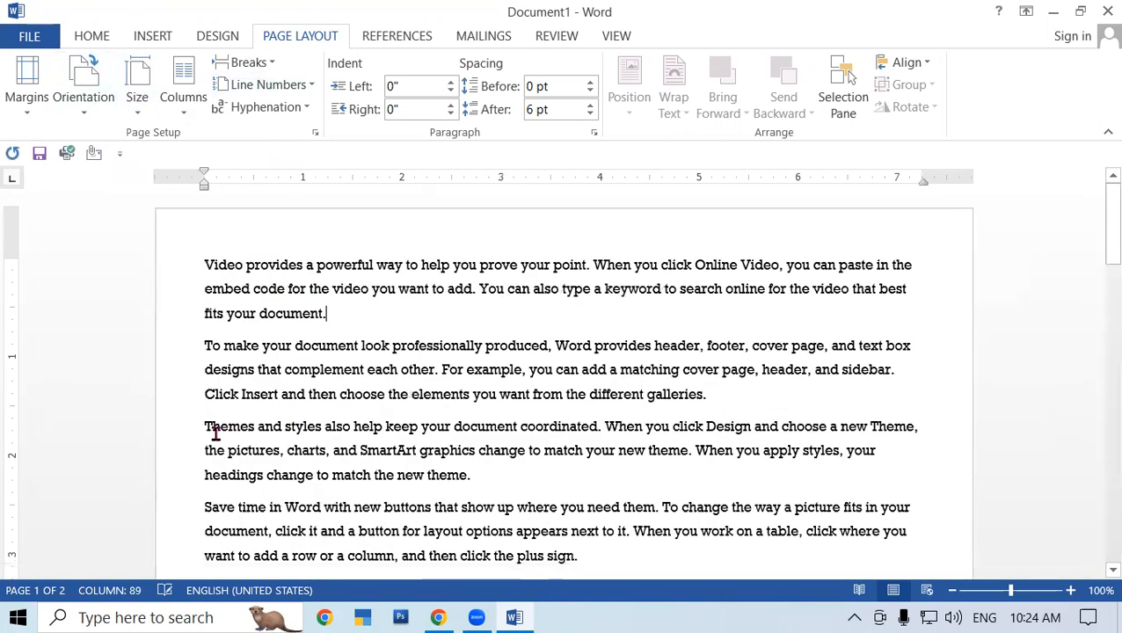
scroll(725, 383, down, 10)
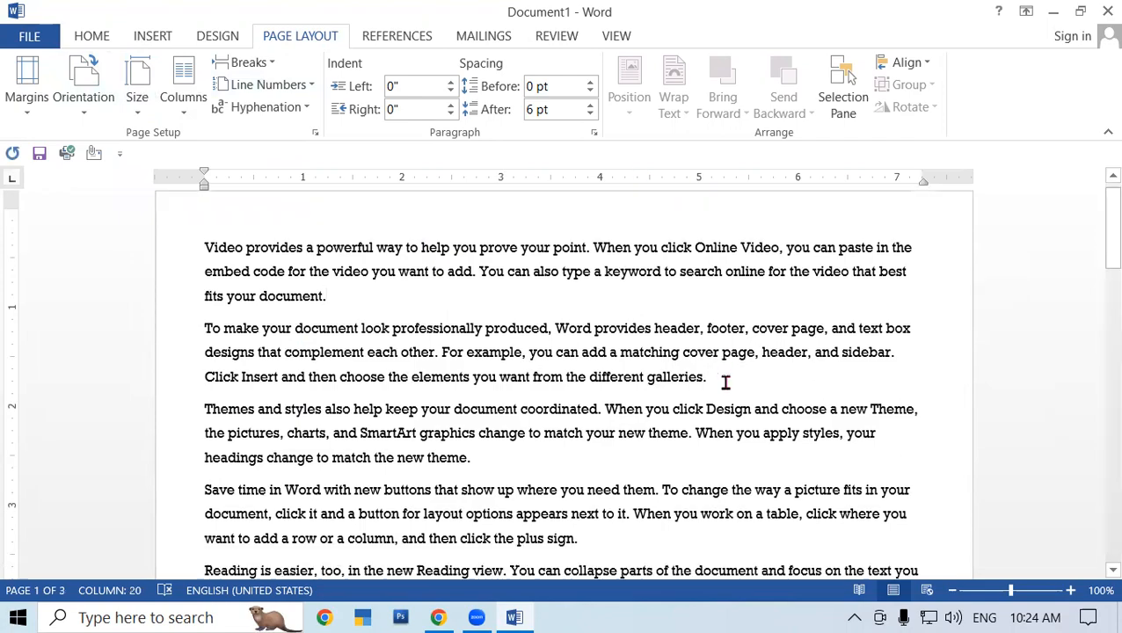
scroll(725, 382, down, 15)
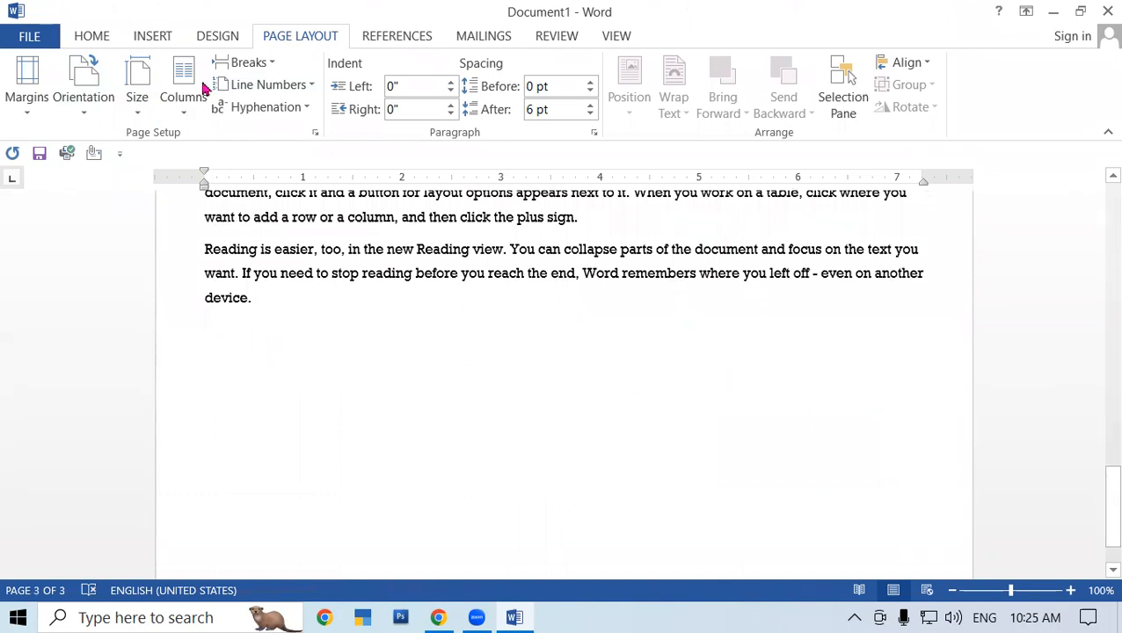
click(143, 111)
click(175, 142)
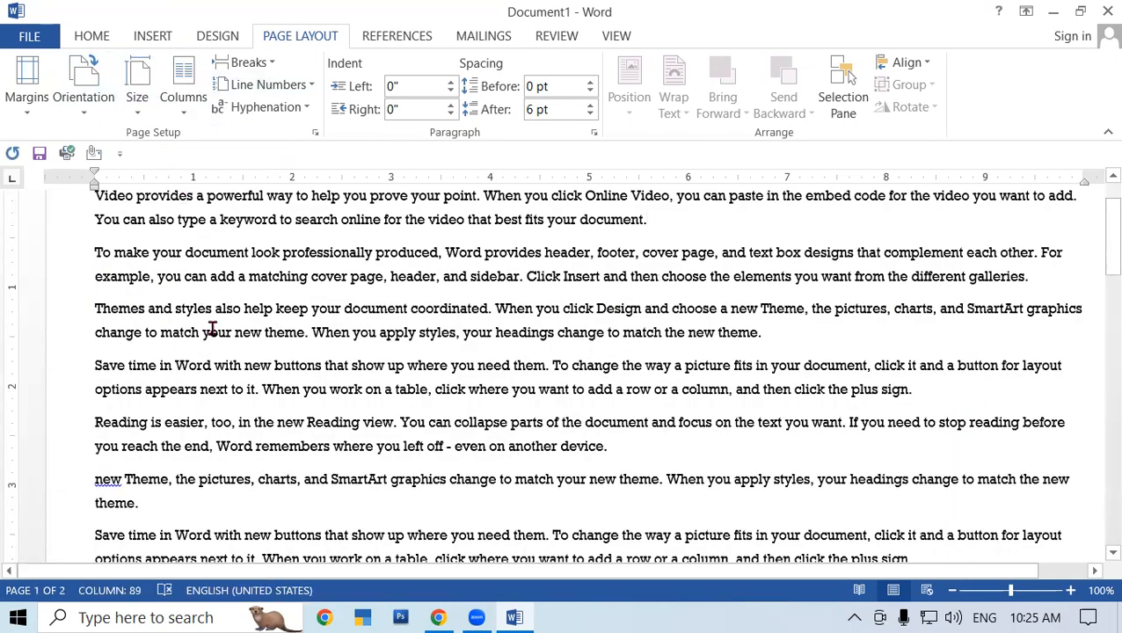
Lay out the document text in two columns and change the layout to three columns
click(401, 445)
click(245, 197)
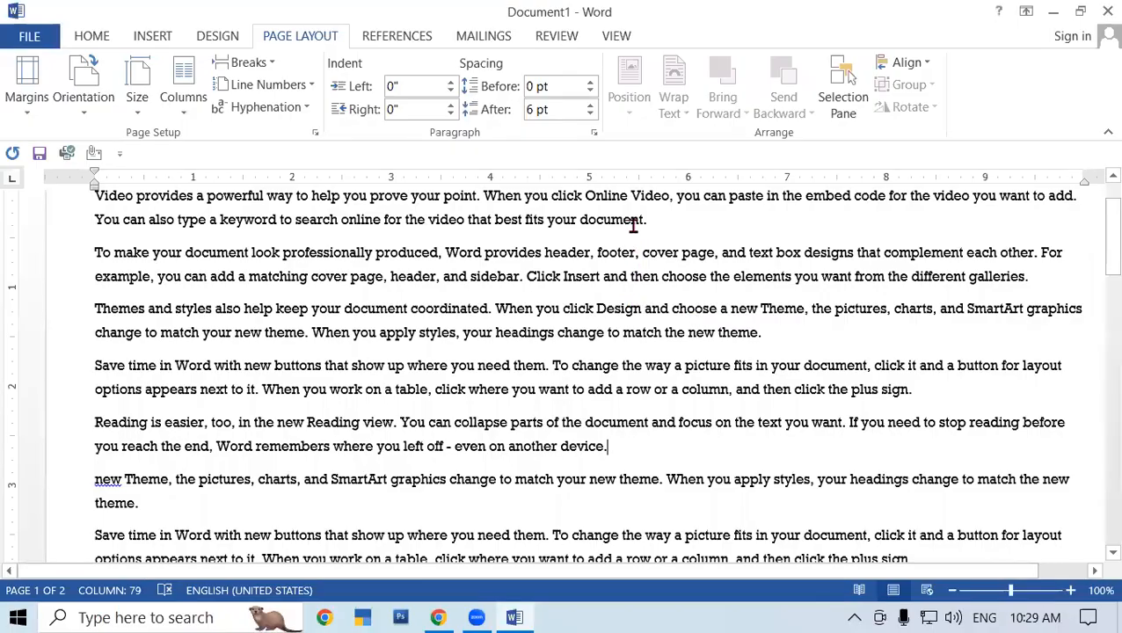
click(676, 223)
scroll(675, 224, up, 2)
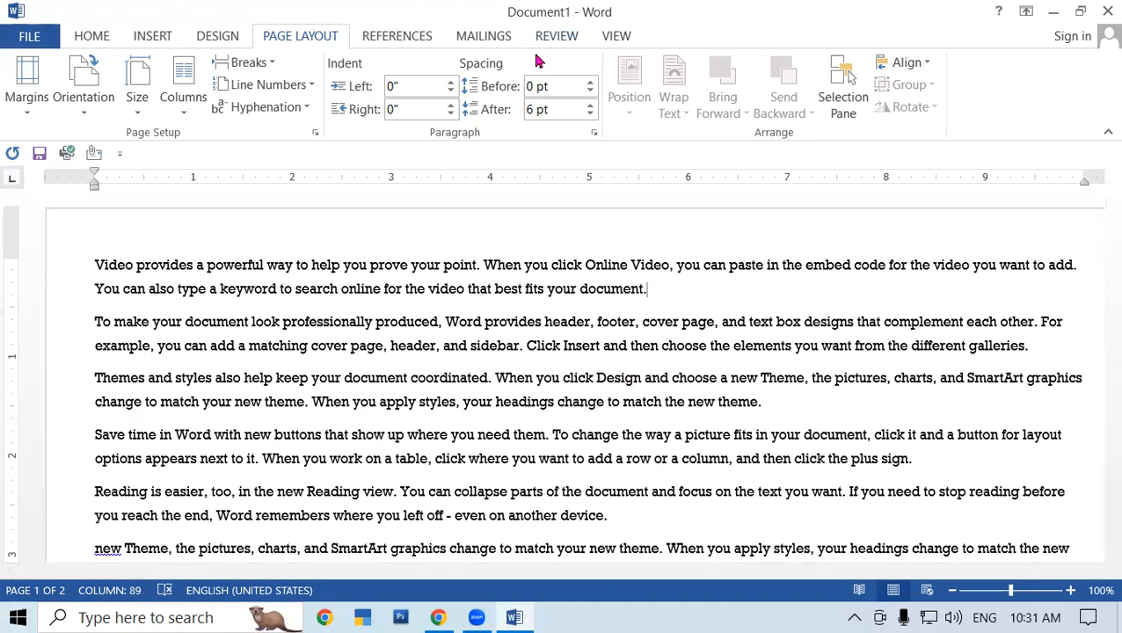
click(169, 105)
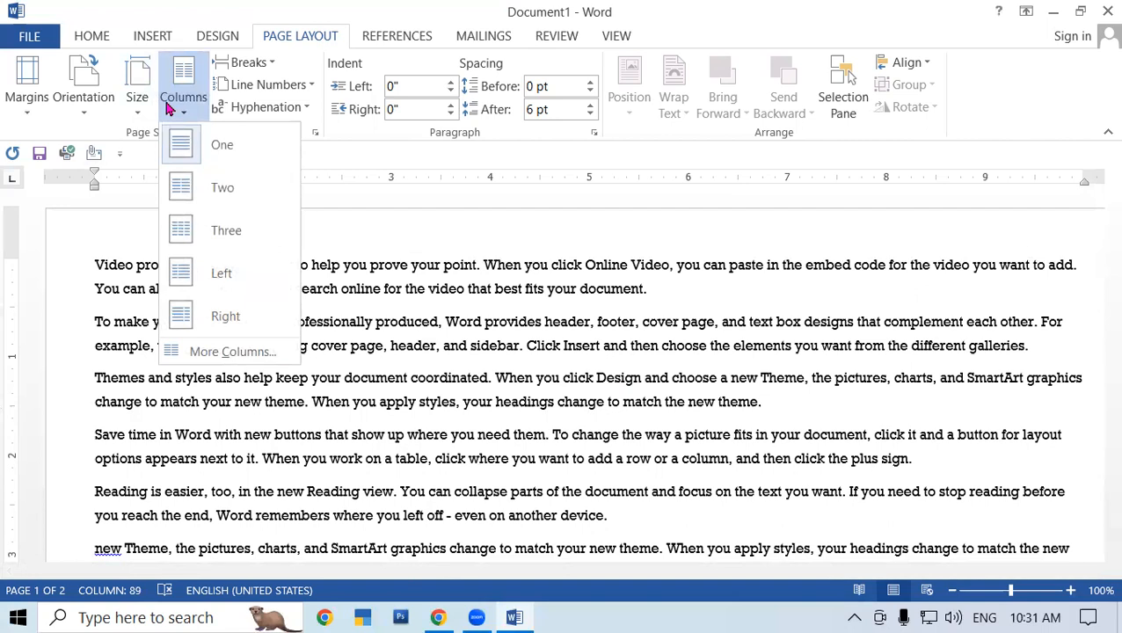
click(221, 187)
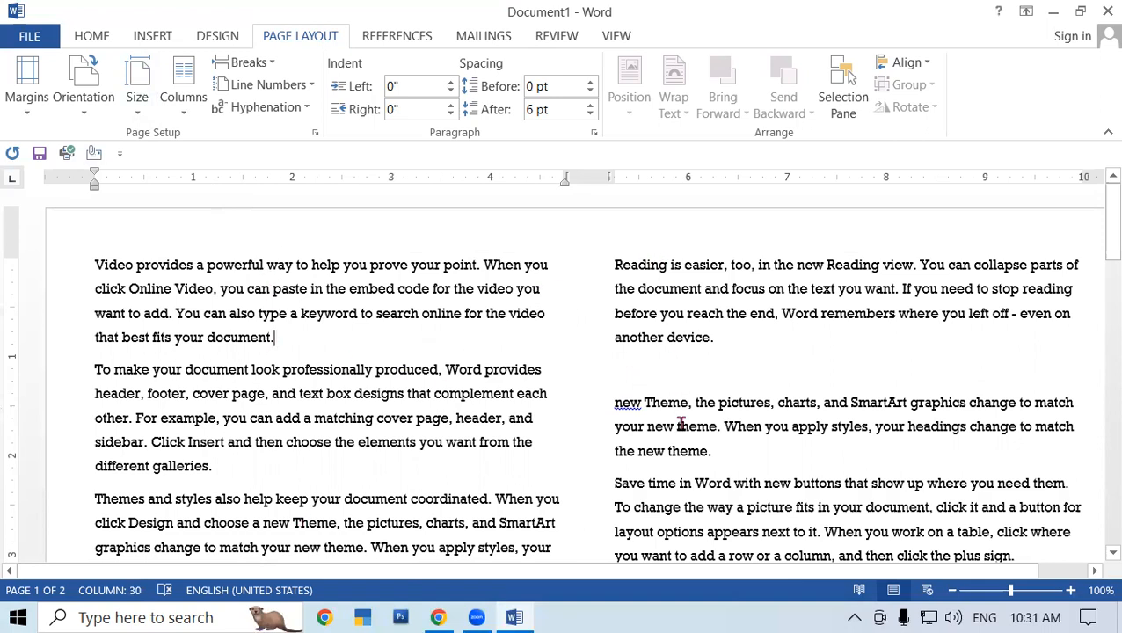
click(181, 98)
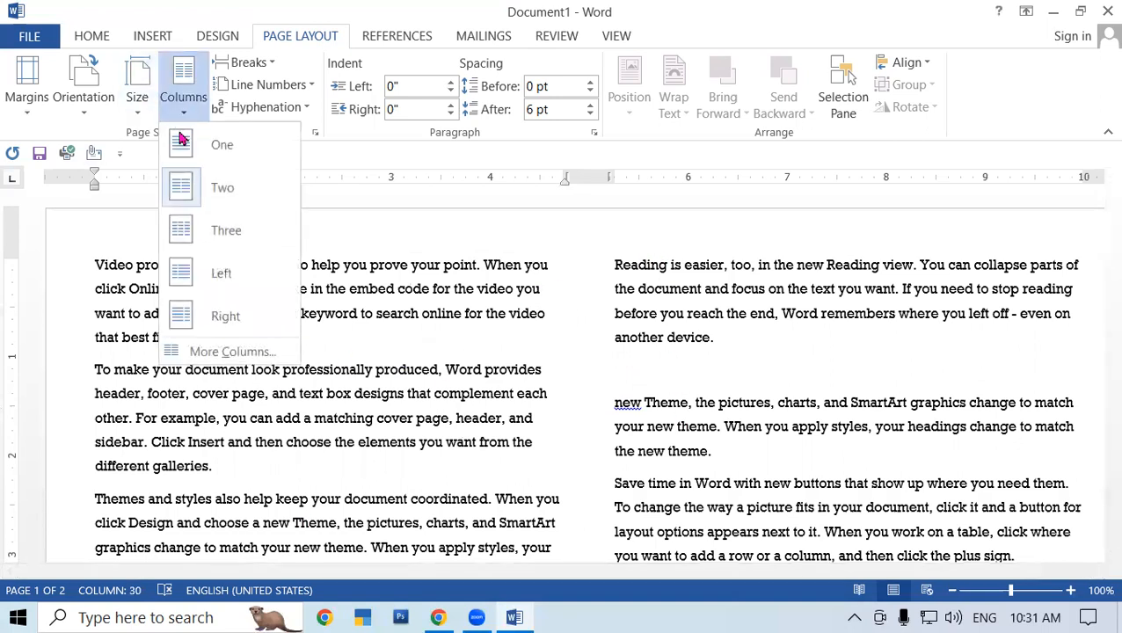
click(225, 234)
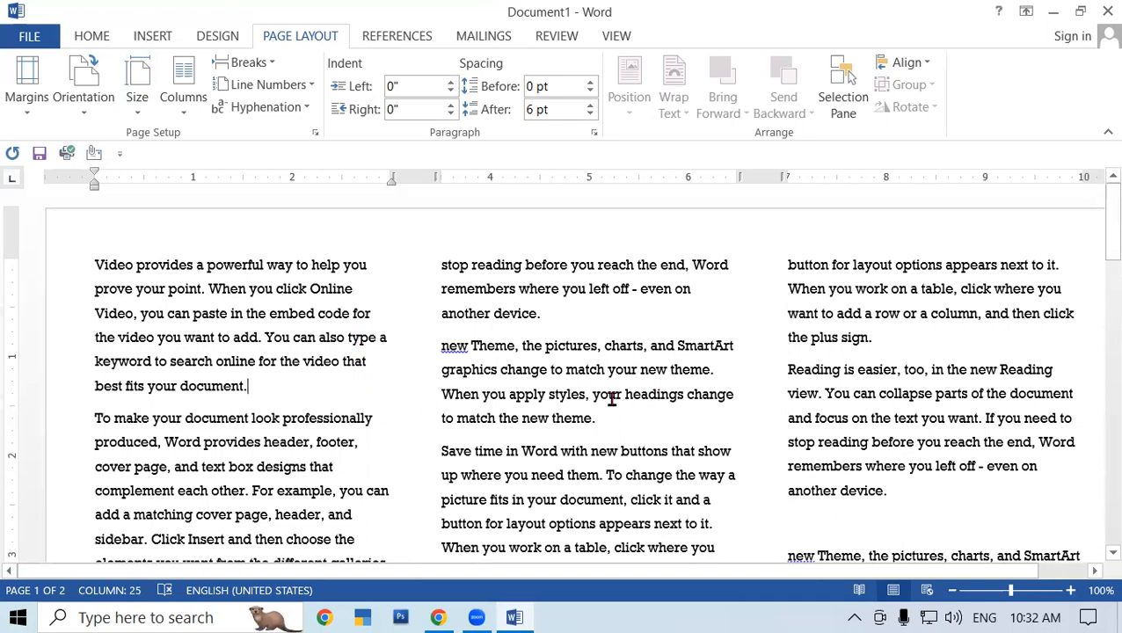
Examine how the paragraphs run down the first column and how the text continues in the second
click(91, 265)
scroll(219, 378, down, 2)
click(92, 318)
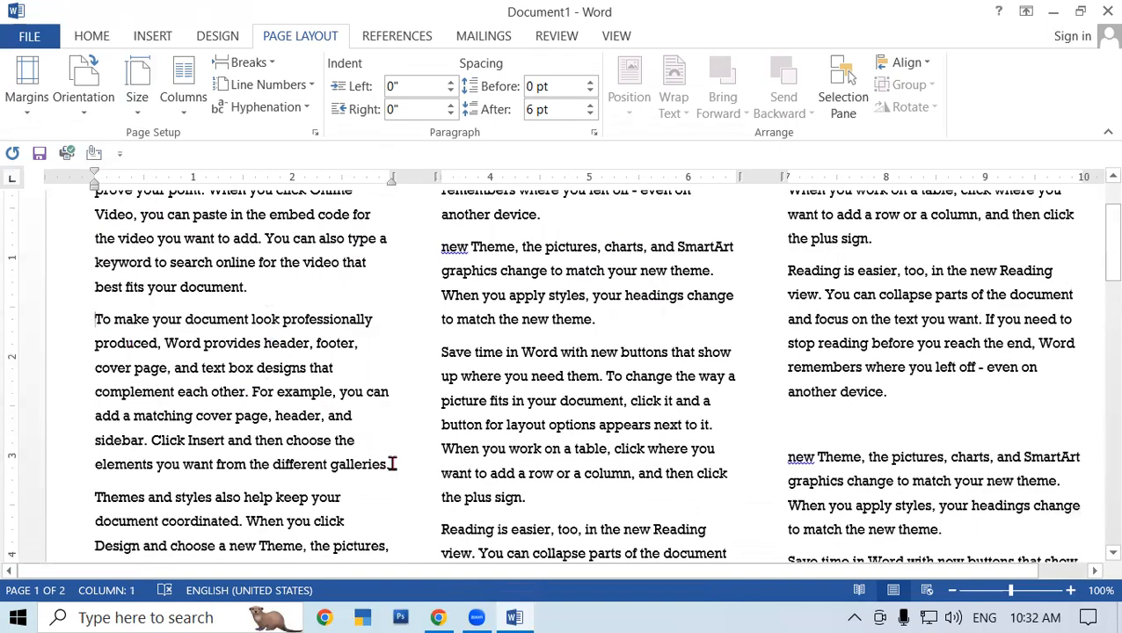
scroll(393, 464, up, 2)
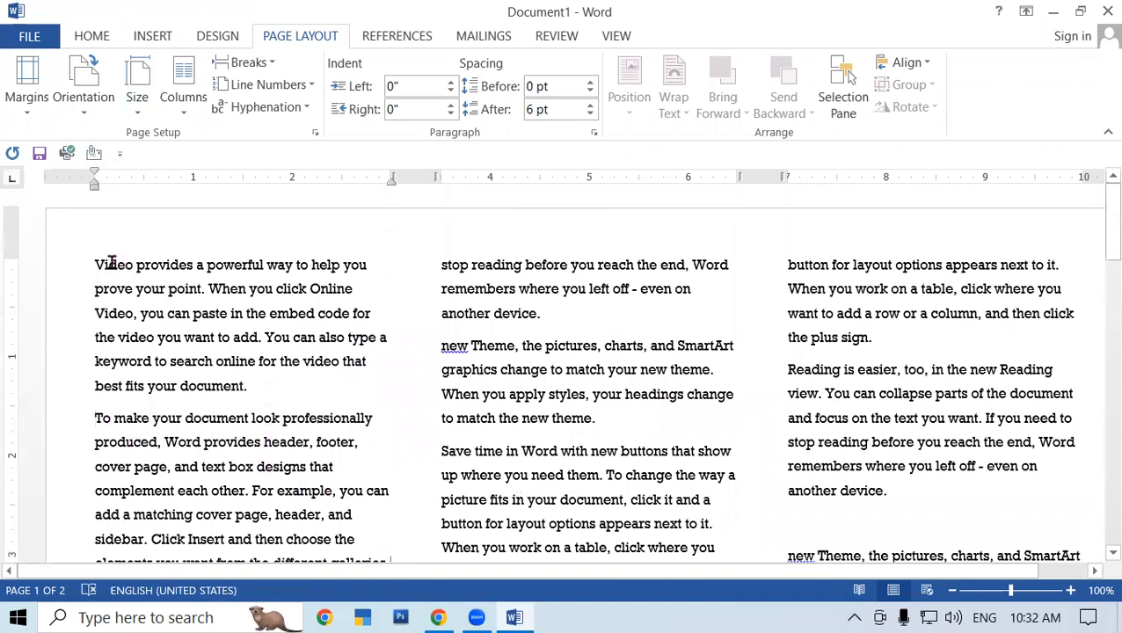
drag(97, 264, 340, 264)
click(341, 264)
click(526, 265)
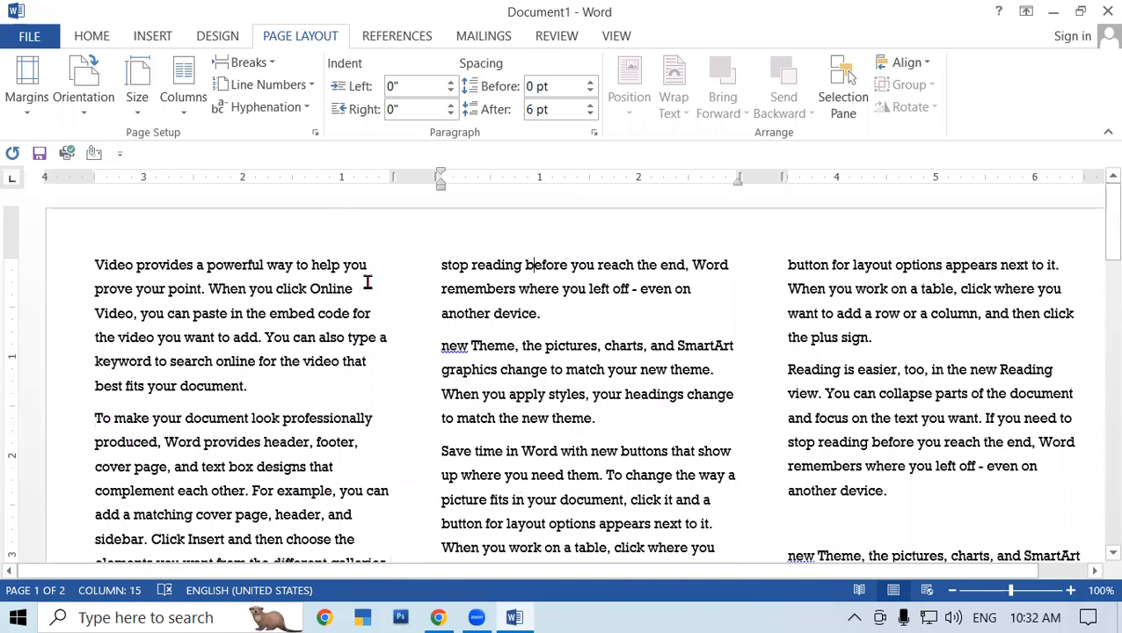
drag(92, 264, 268, 393)
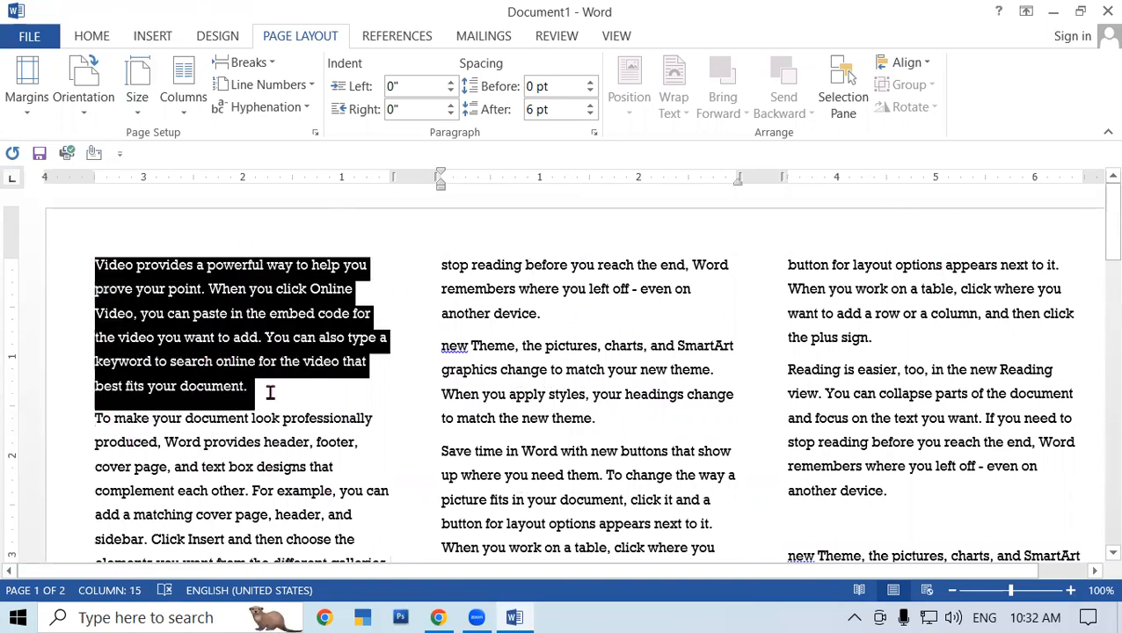
drag(95, 421, 255, 466)
scroll(220, 466, down, 2)
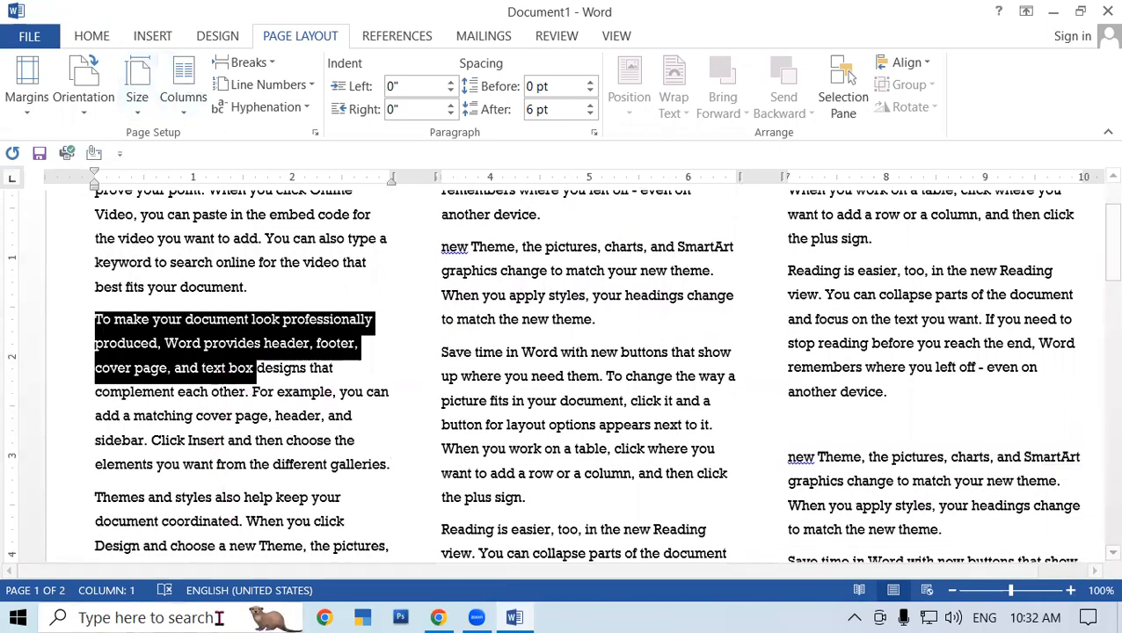
scroll(542, 400, up, 2)
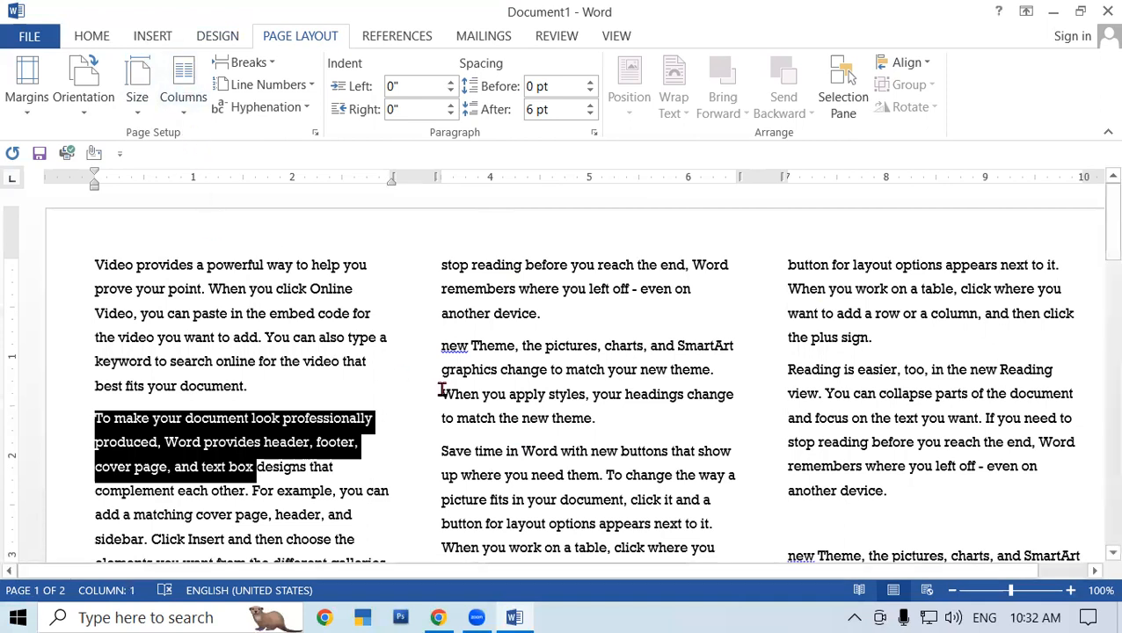
click(357, 384)
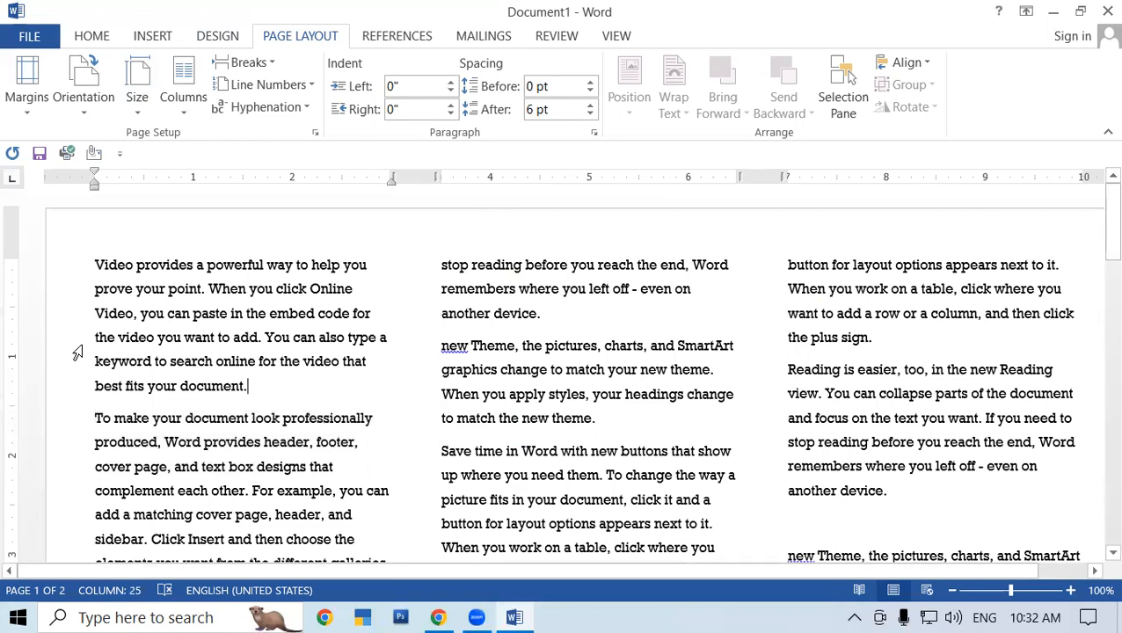
Create a new blank document
key(ctrl+n)
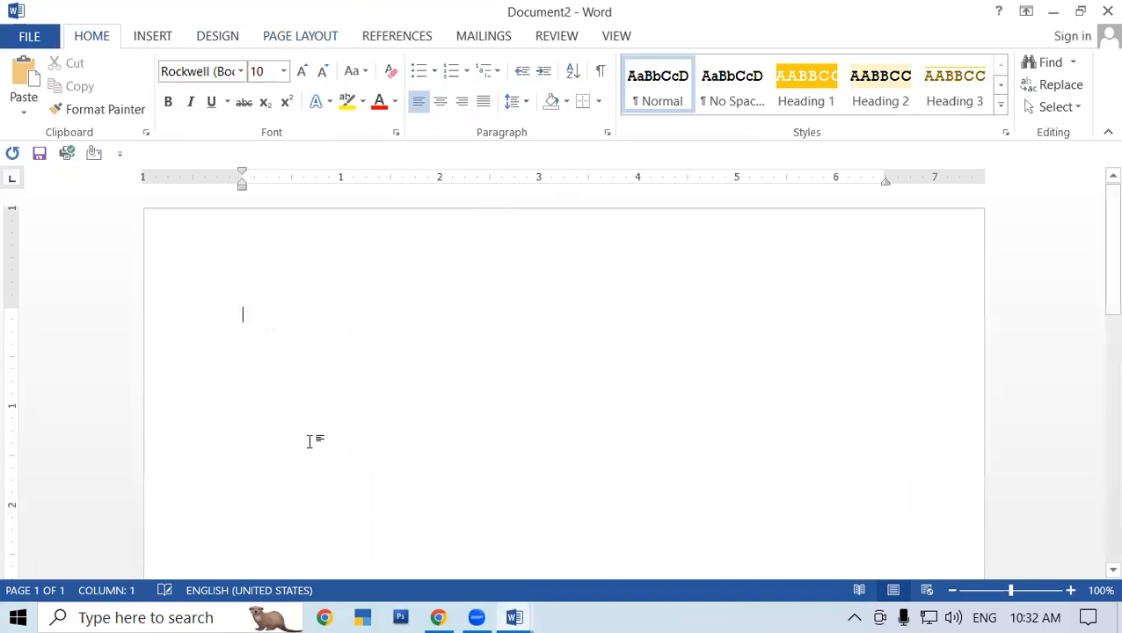
Switch to Chrome and search the web for "printer mcq" in a new tab
click(437, 617)
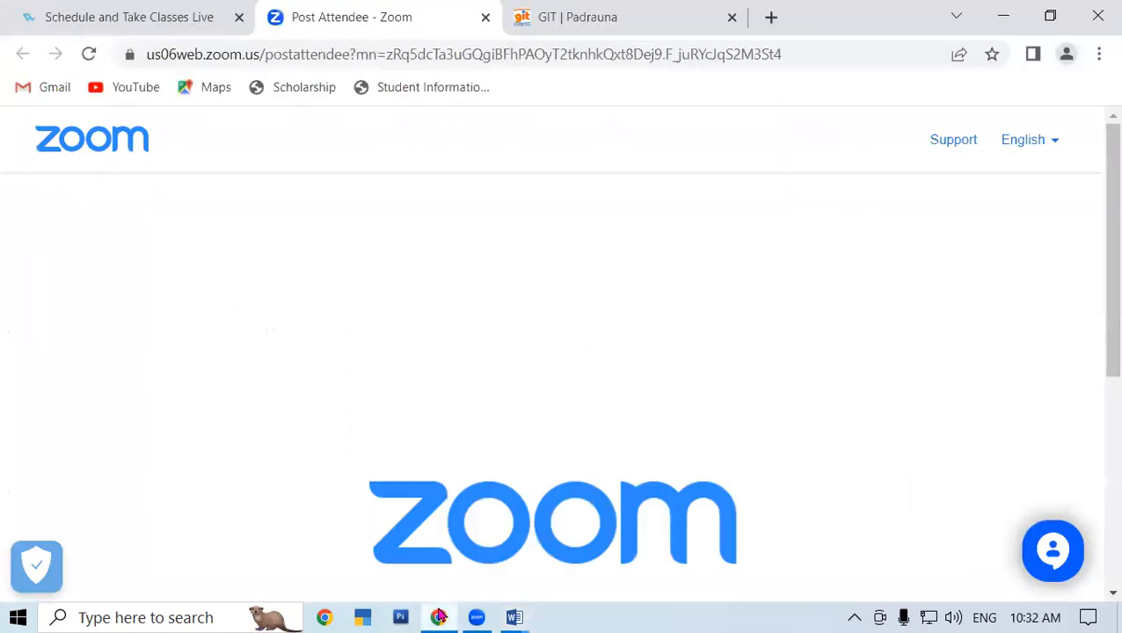
click(772, 16)
click(247, 54)
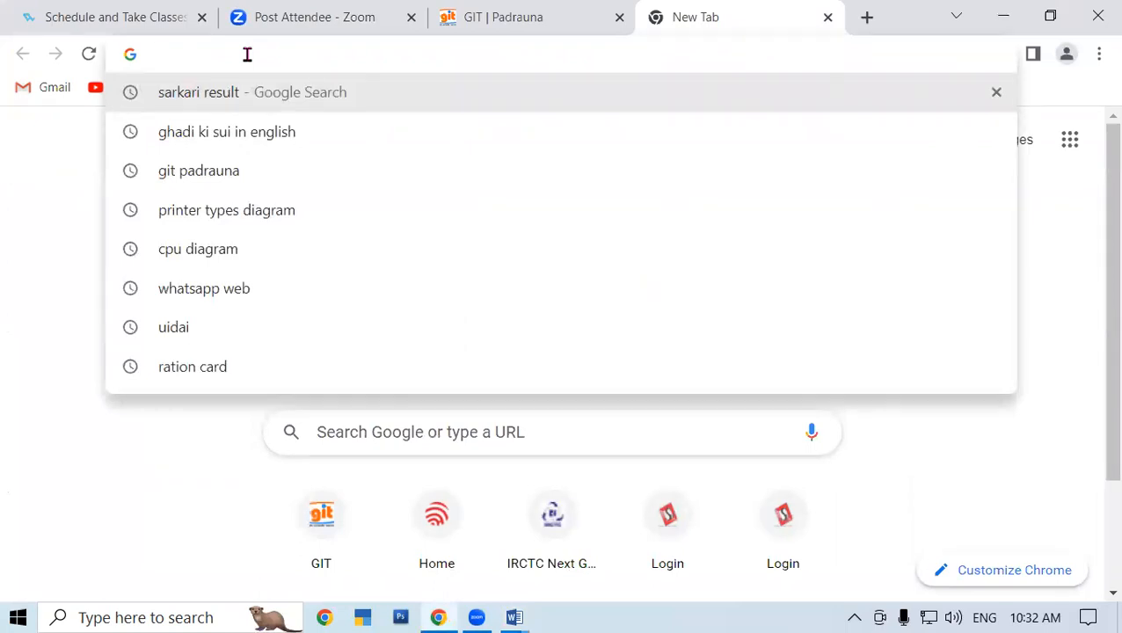
text(printer m)
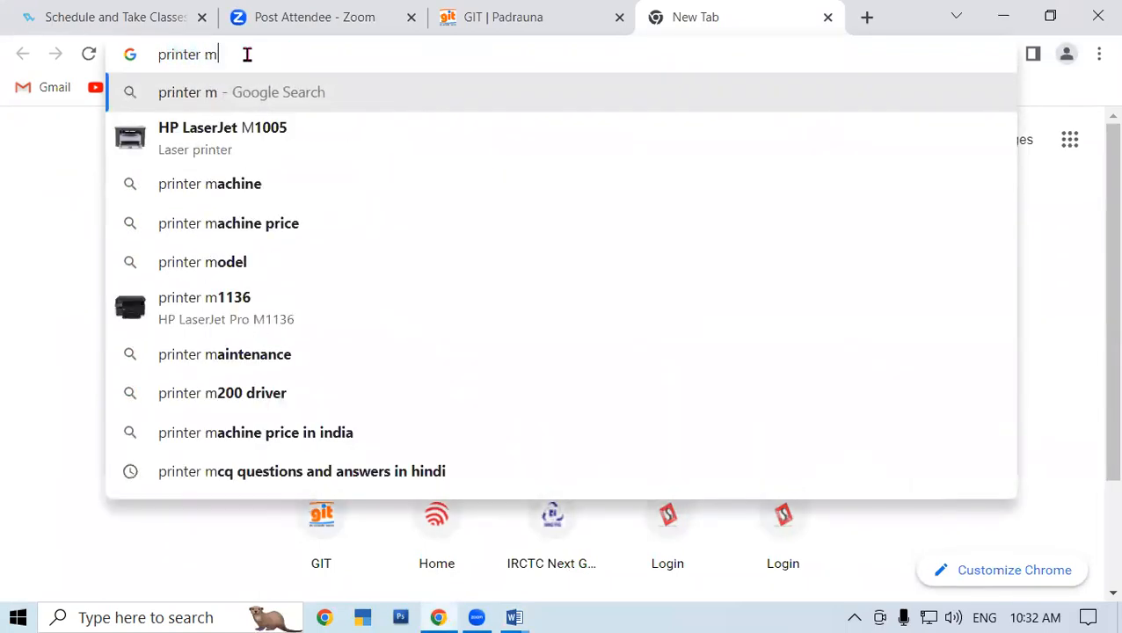
text(cq)
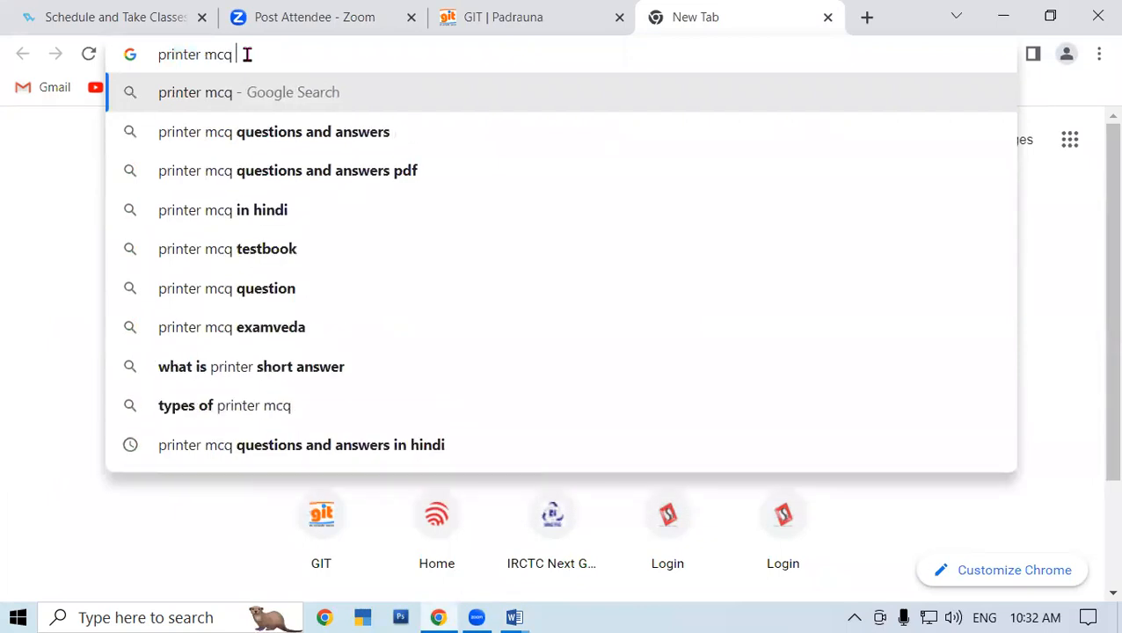
key(Return)
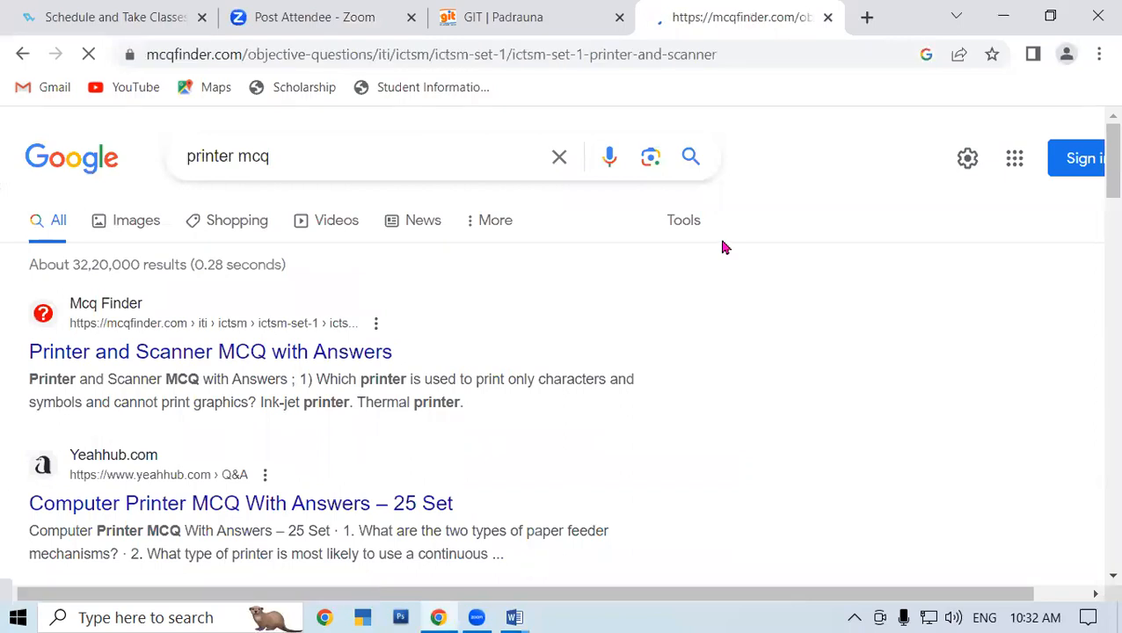
Look through the Mcq Finder printer and scanner questions and return to the search results
scroll(454, 350, down, 3)
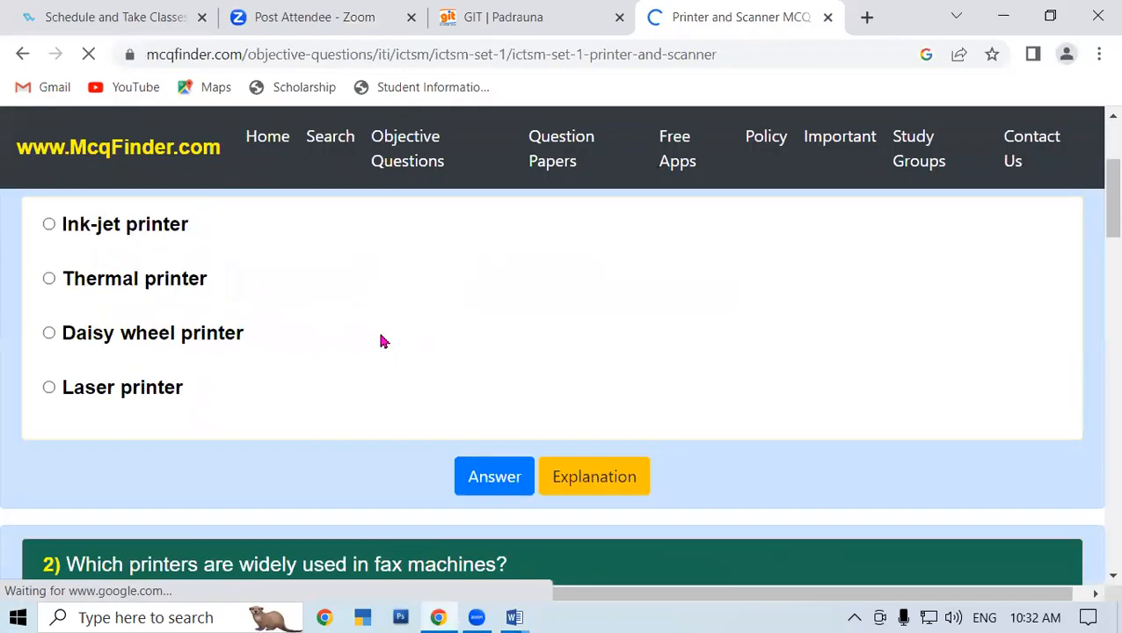
scroll(380, 341, down, 3)
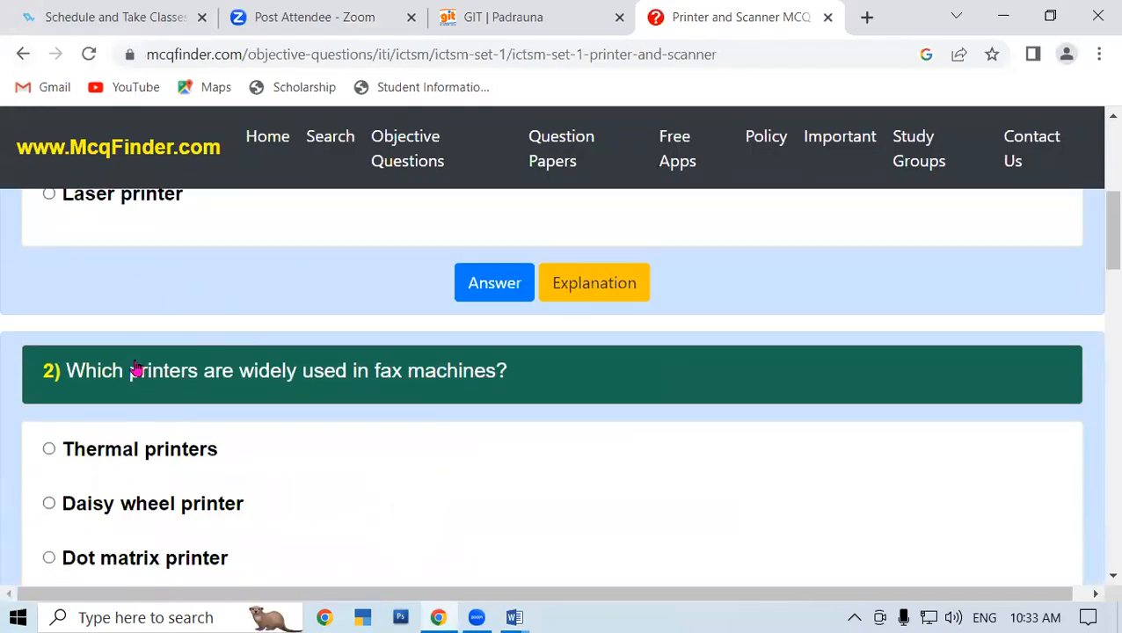
click(22, 53)
Open the Yeahhub result "Computer Printer MCQ With Answers – 25 Set" and go to its first question
scroll(331, 270, down, 3)
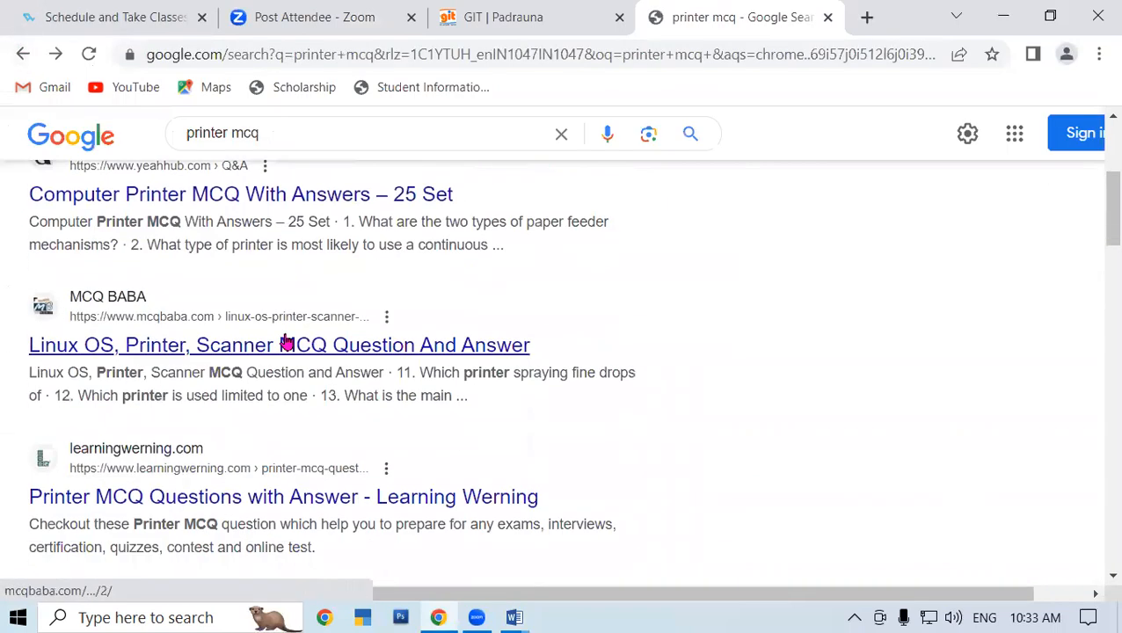
click(213, 199)
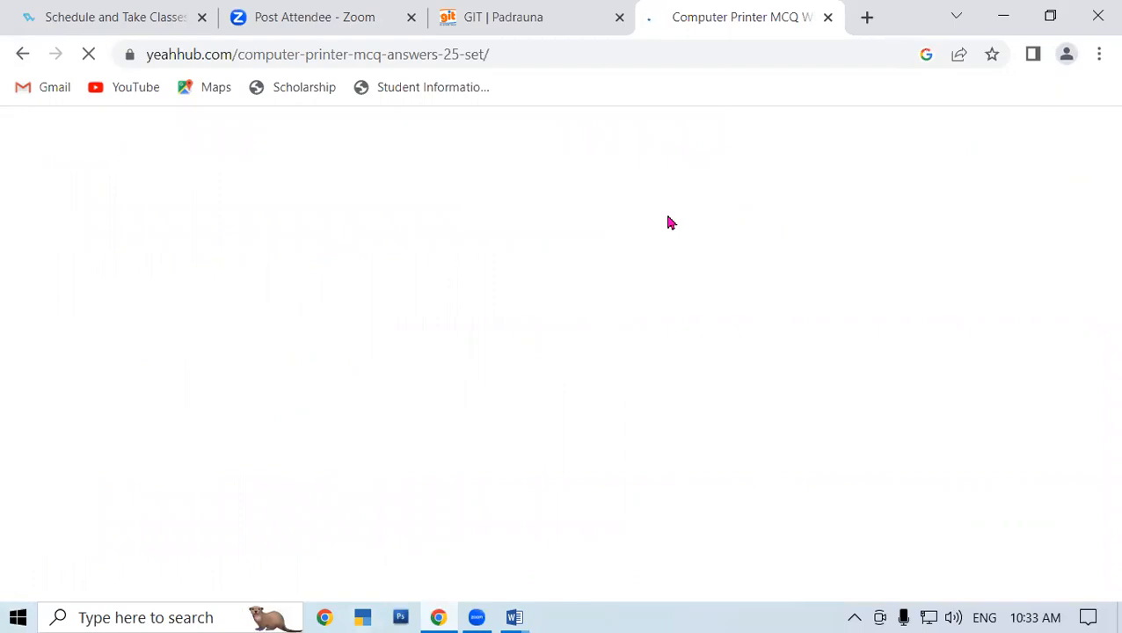
scroll(538, 320, down, 5)
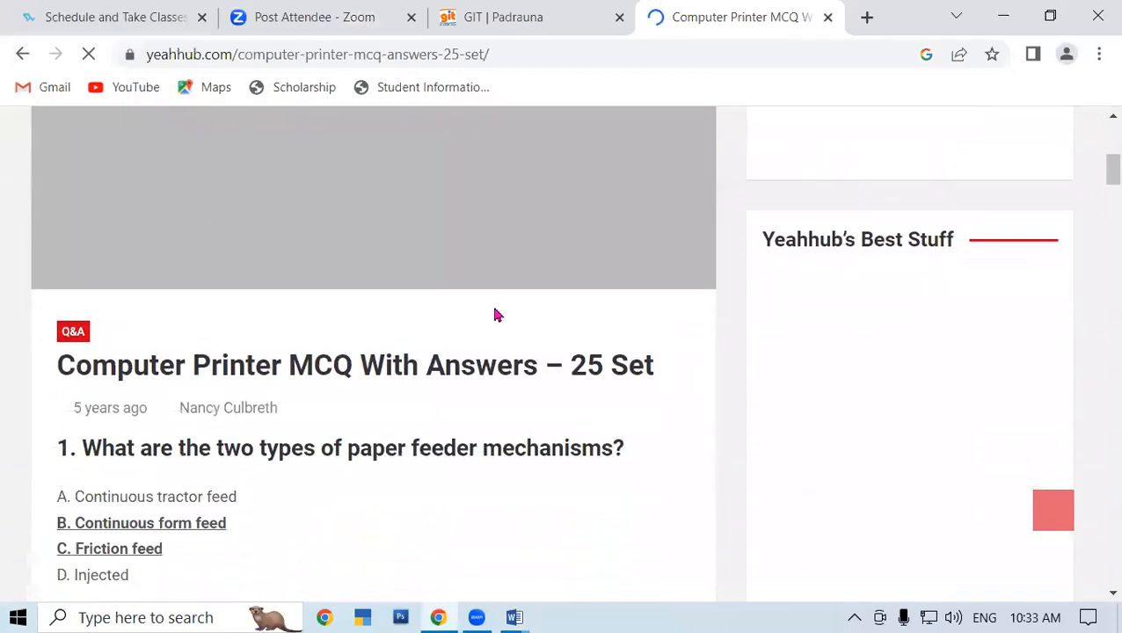
scroll(484, 351, down, 1)
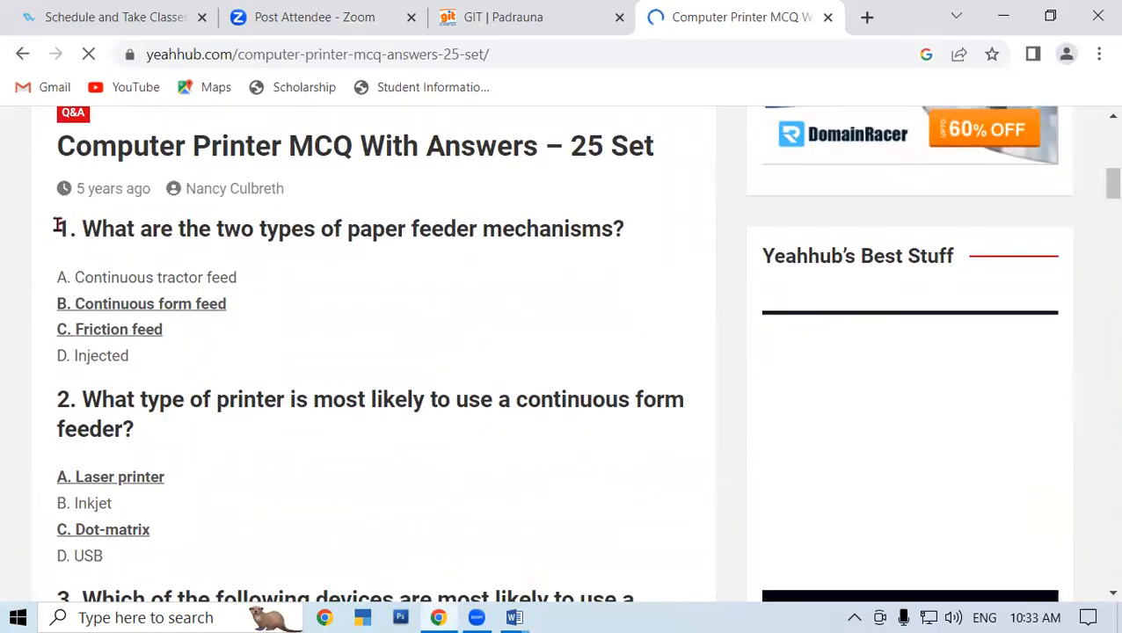
Copy question 1 on paper feeder mechanisms with its four options into the blank Word document, keeping the source formatting
click(642, 239)
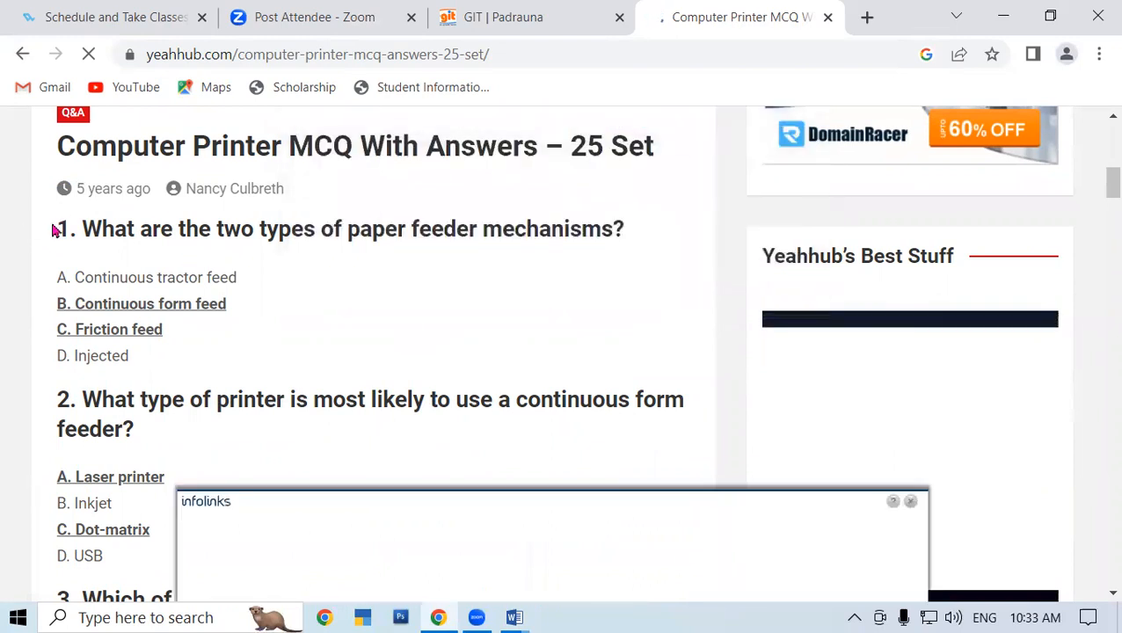
drag(63, 228, 157, 384)
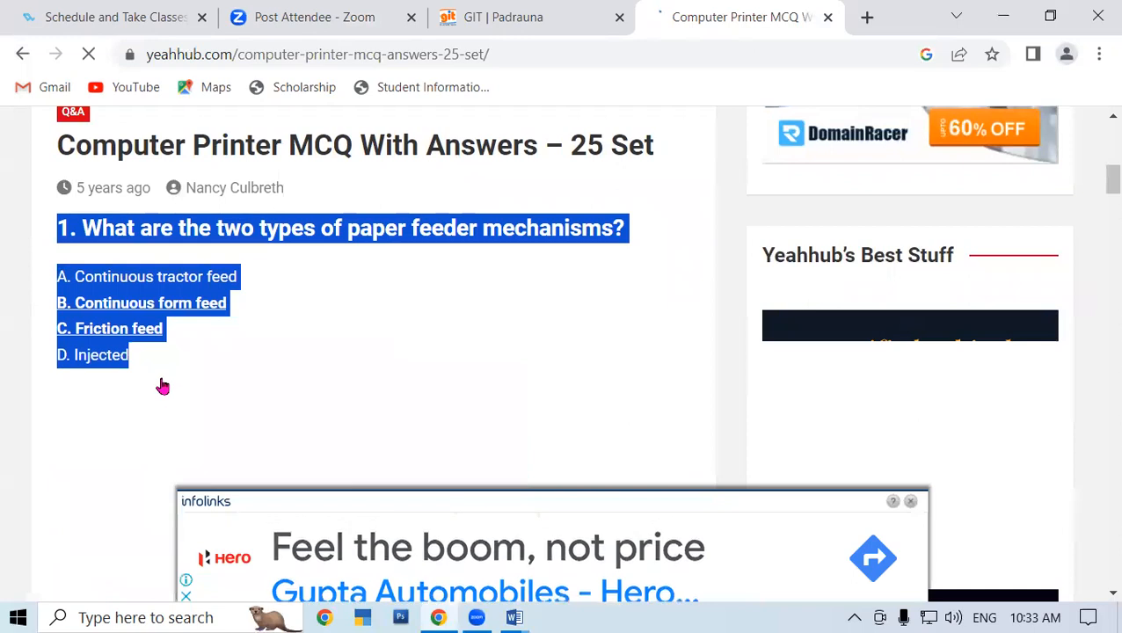
scroll(191, 394, down, 2)
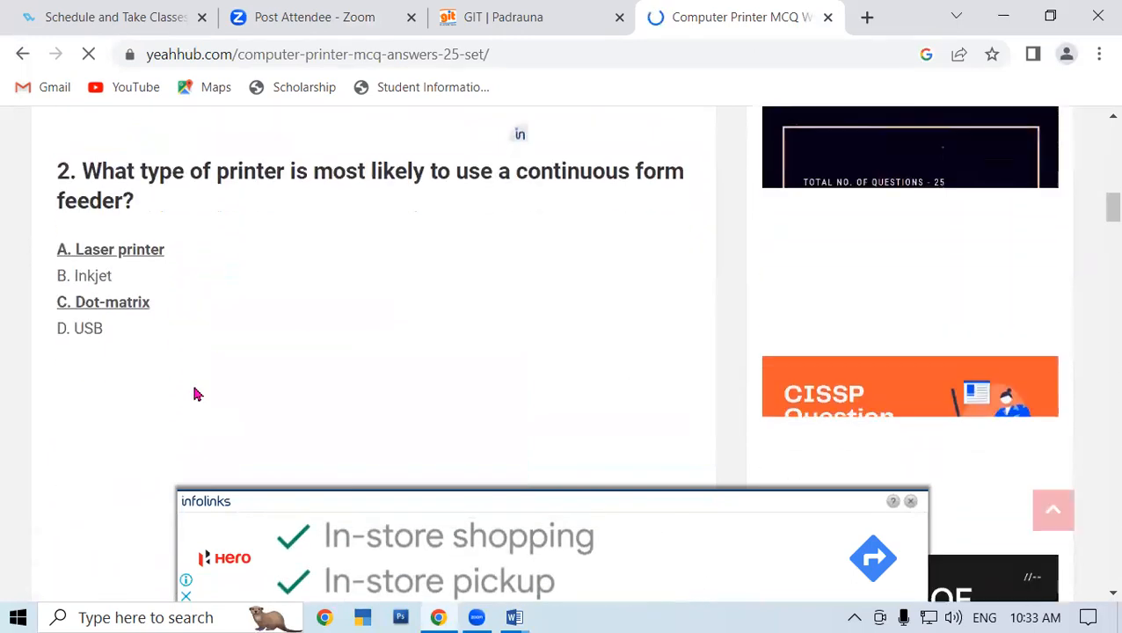
scroll(195, 393, up, 5)
right_click(285, 224)
click(321, 236)
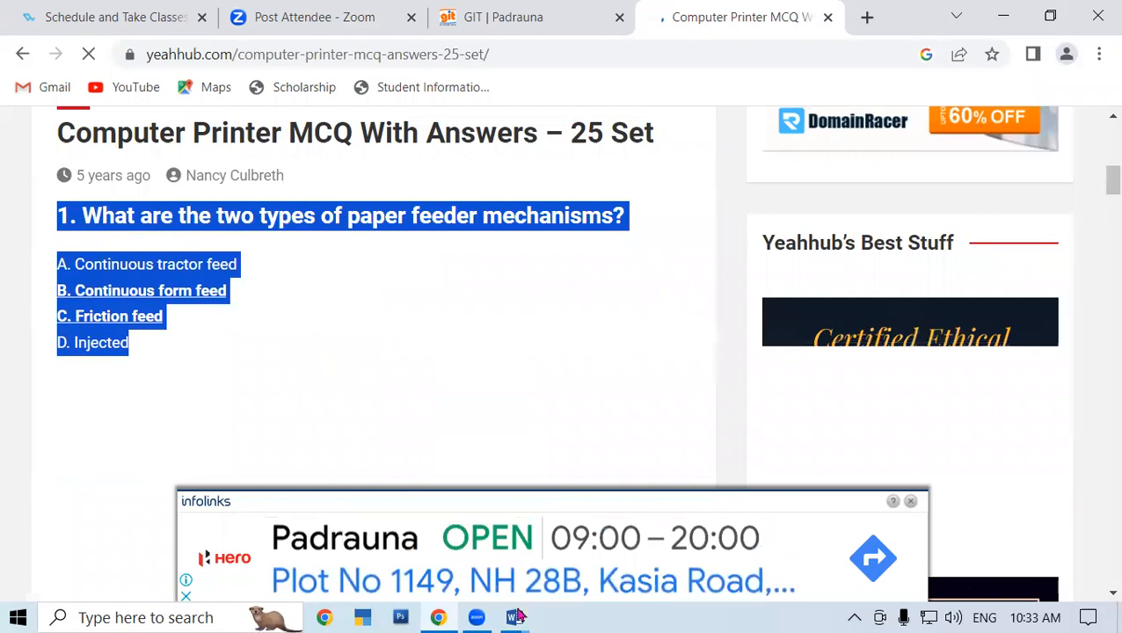
mouse_move(514, 617)
click(614, 530)
right_click(268, 331)
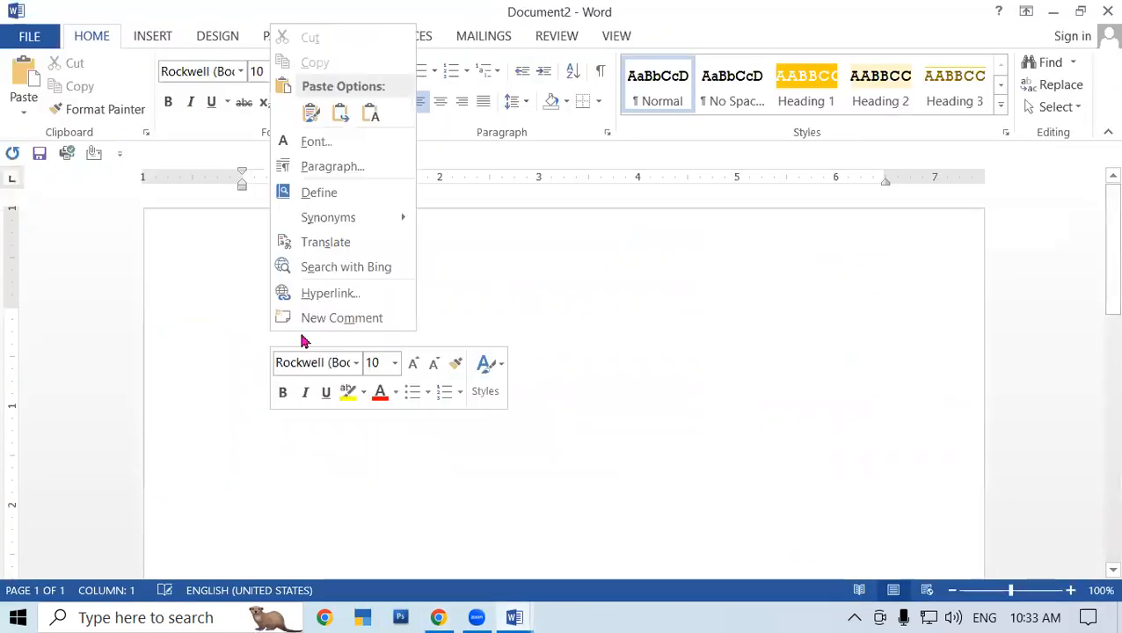
click(311, 113)
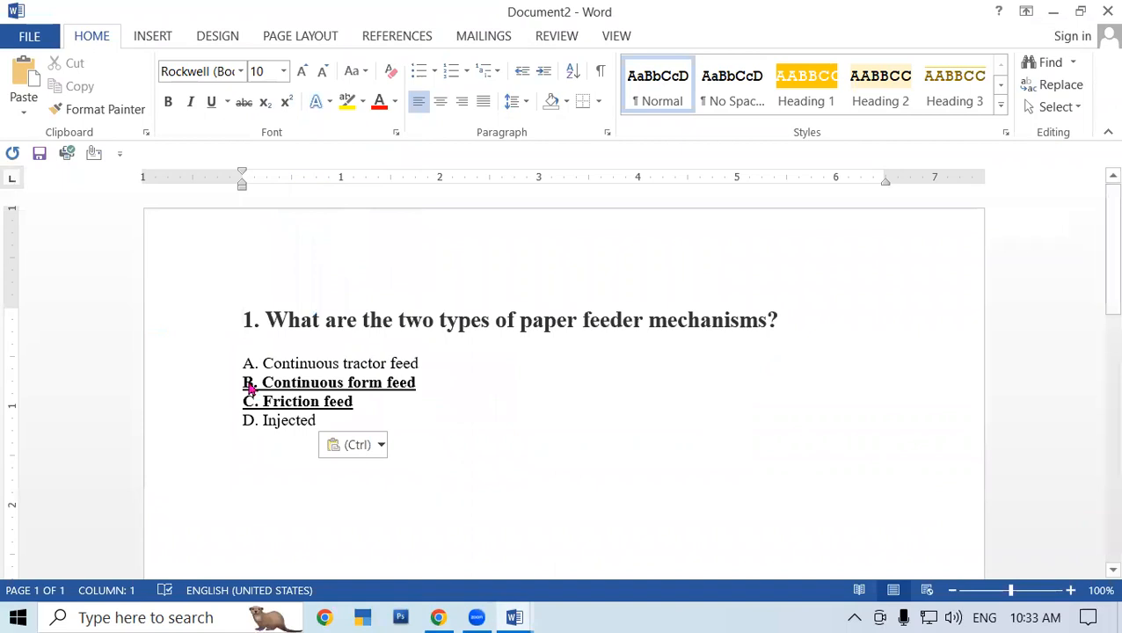
Copy question 2 on continuous form feeders, without its number but with its options, from the web page to below question 1 in Word
key(alt+Tab)
drag(83, 130, 158, 289)
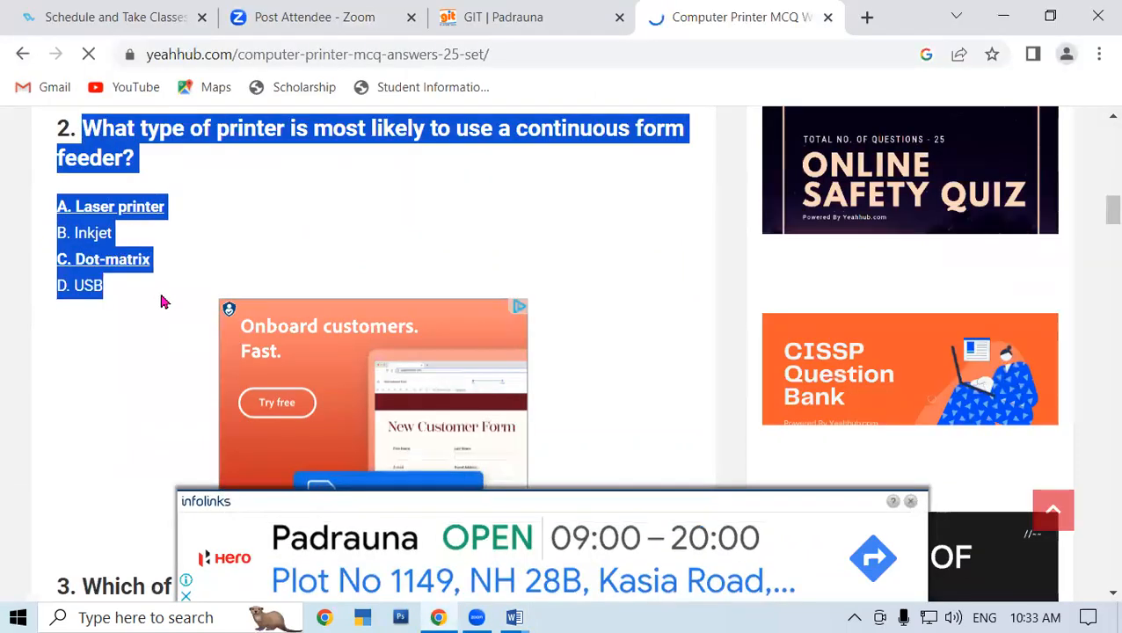
right_click(260, 142)
click(290, 154)
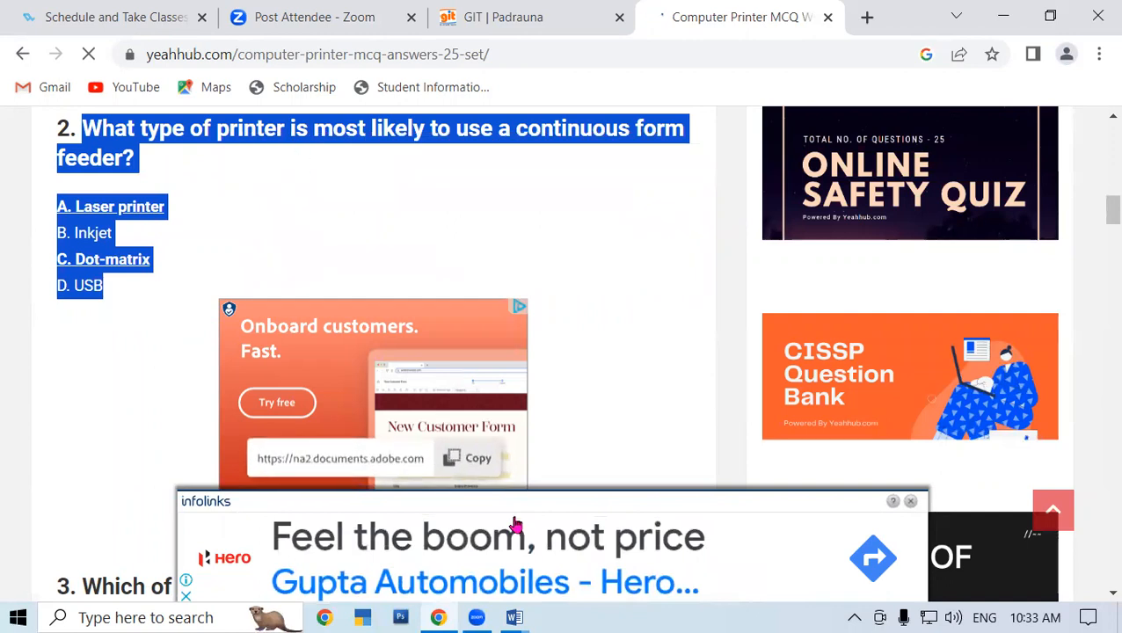
click(515, 617)
click(580, 546)
scroll(295, 393, down, 2)
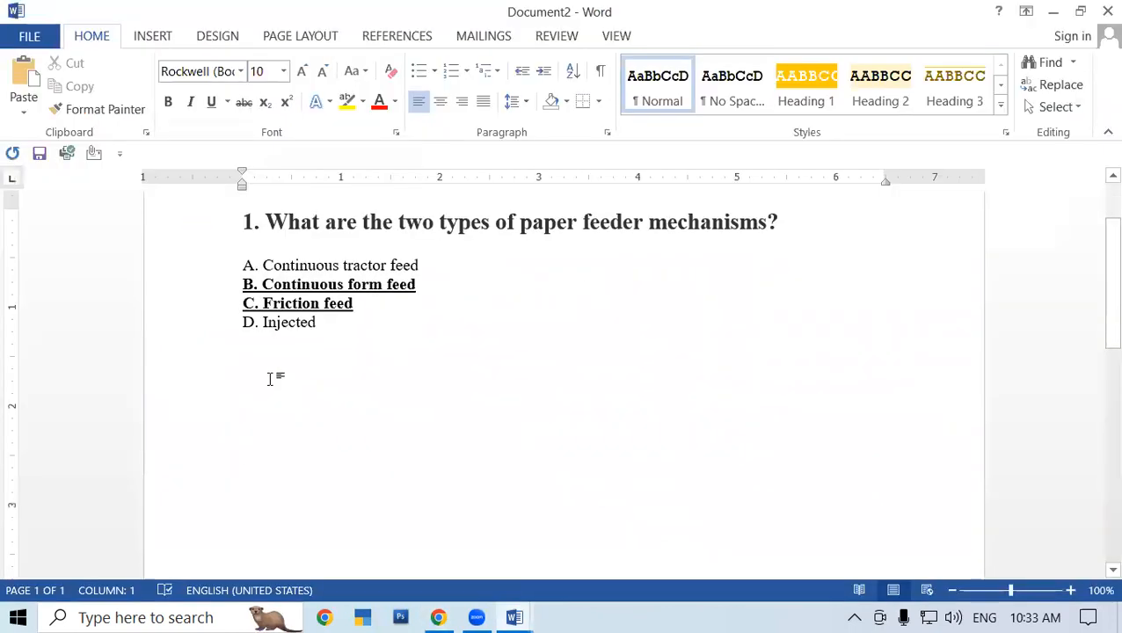
right_click(269, 370)
click(308, 145)
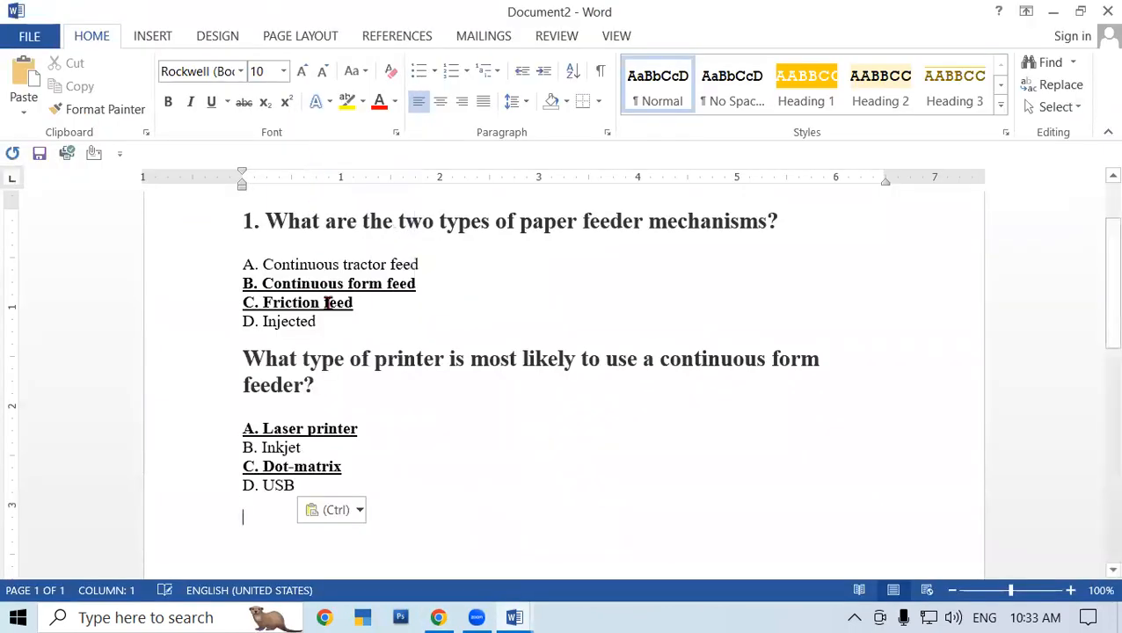
Copy question 3 on friction-feed devices, including its number and four options, from the web page to the end of the Word document
scroll(344, 374, down, 5)
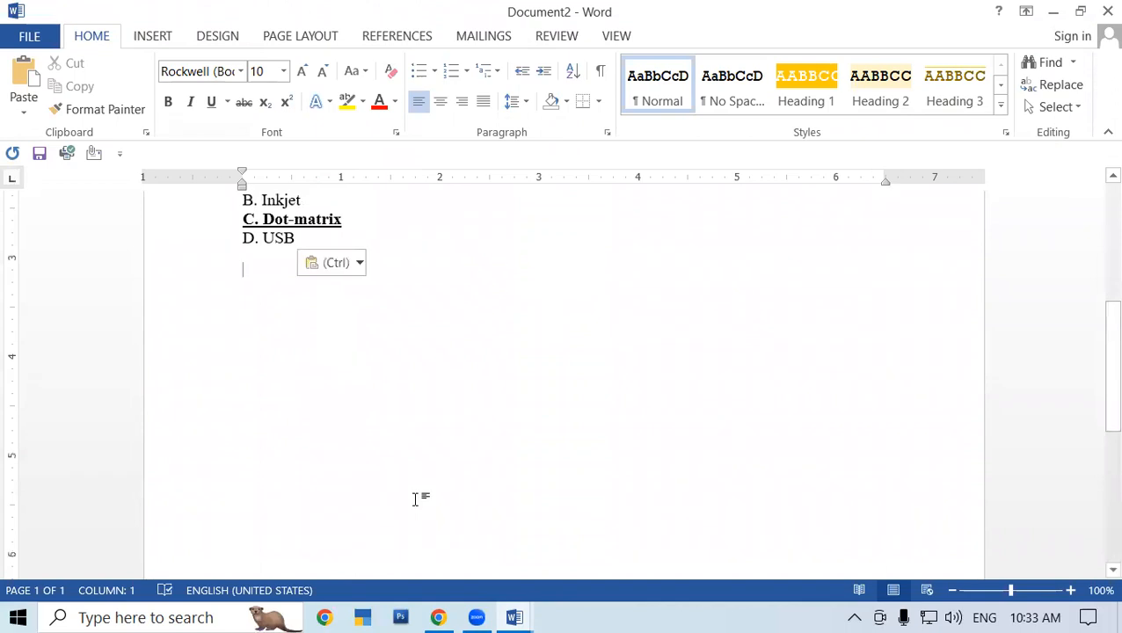
key(alt+Tab)
scroll(253, 365, up, 3)
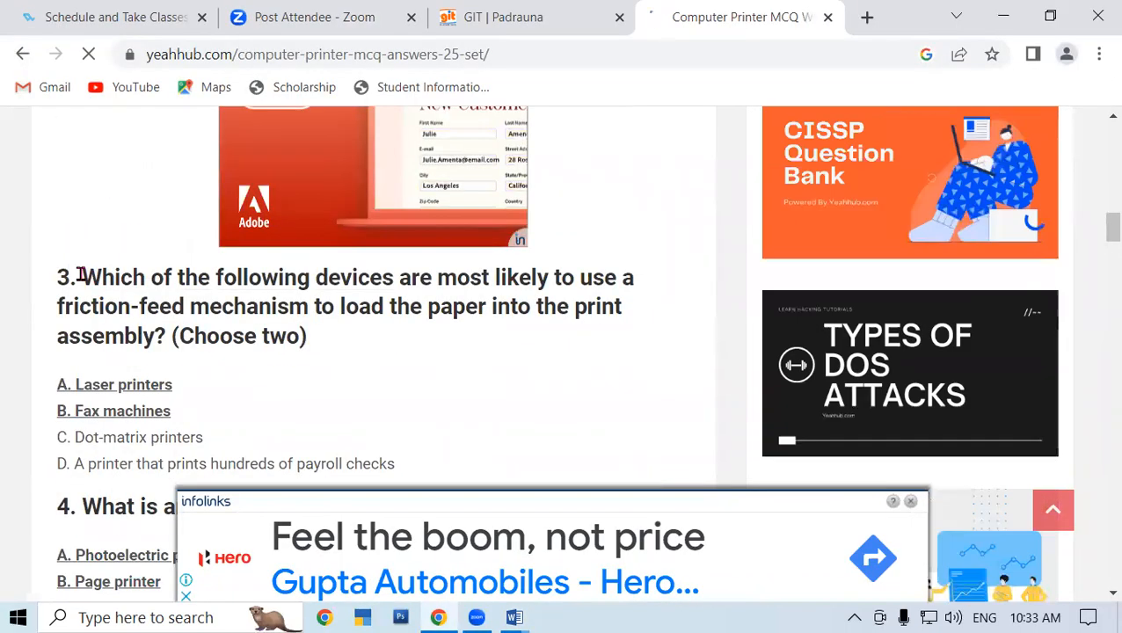
drag(55, 278, 407, 468)
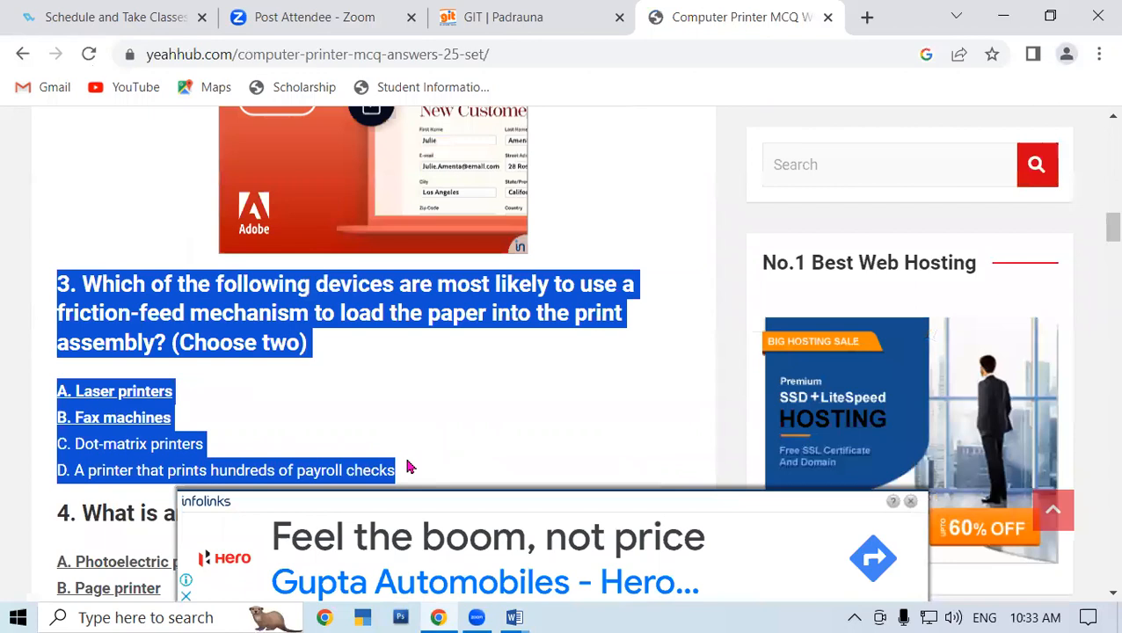
right_click(333, 306)
click(390, 320)
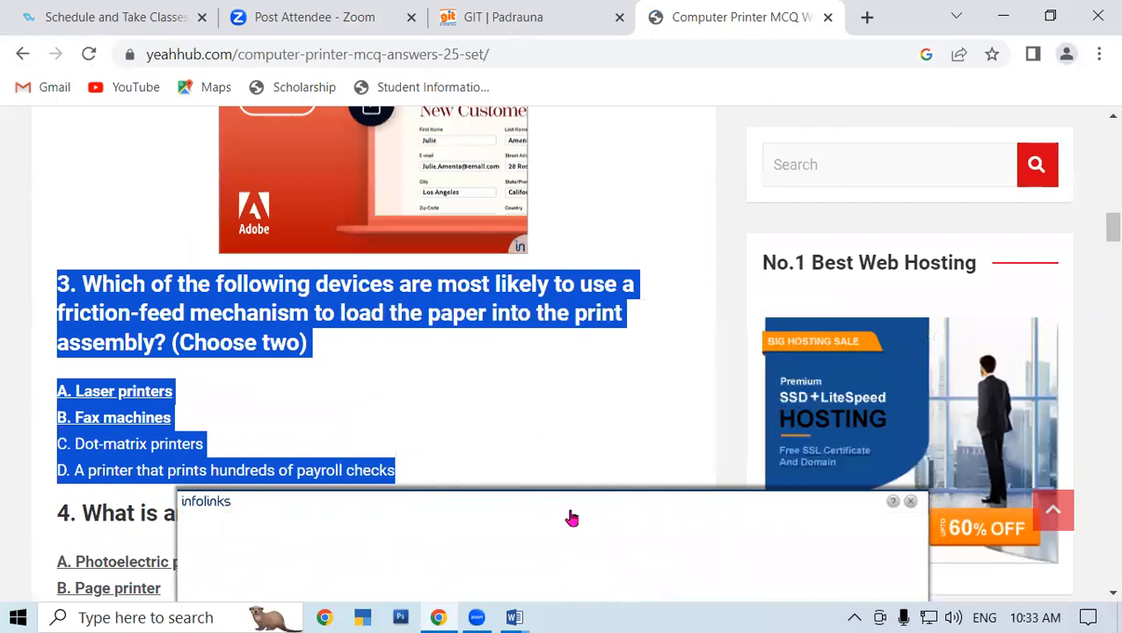
mouse_move(515, 617)
click(596, 532)
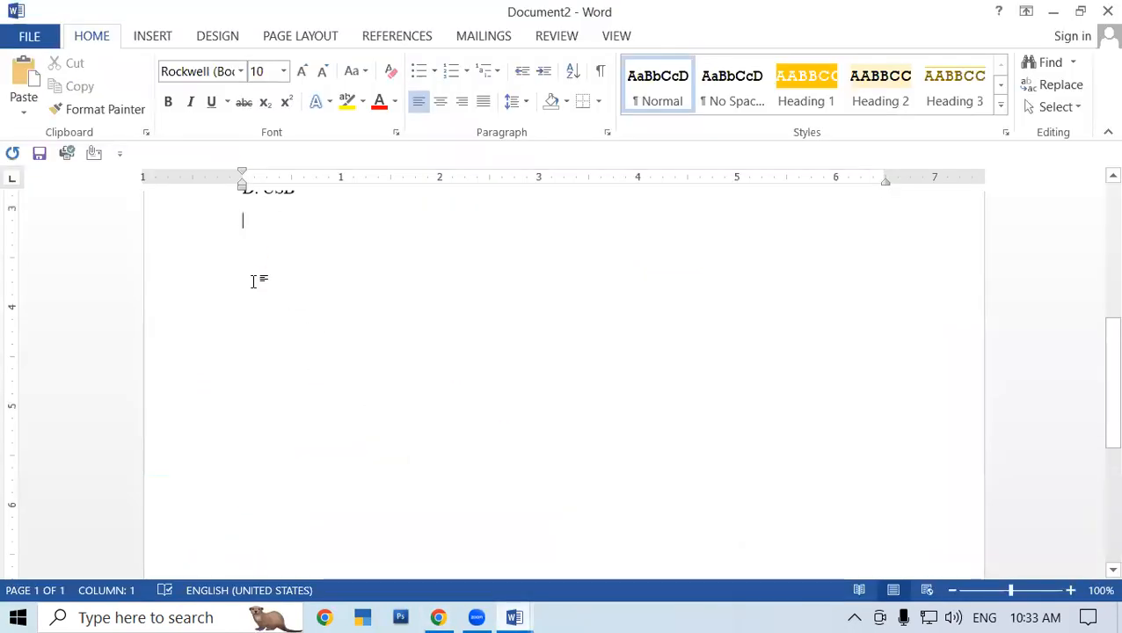
right_click(257, 240)
click(300, 327)
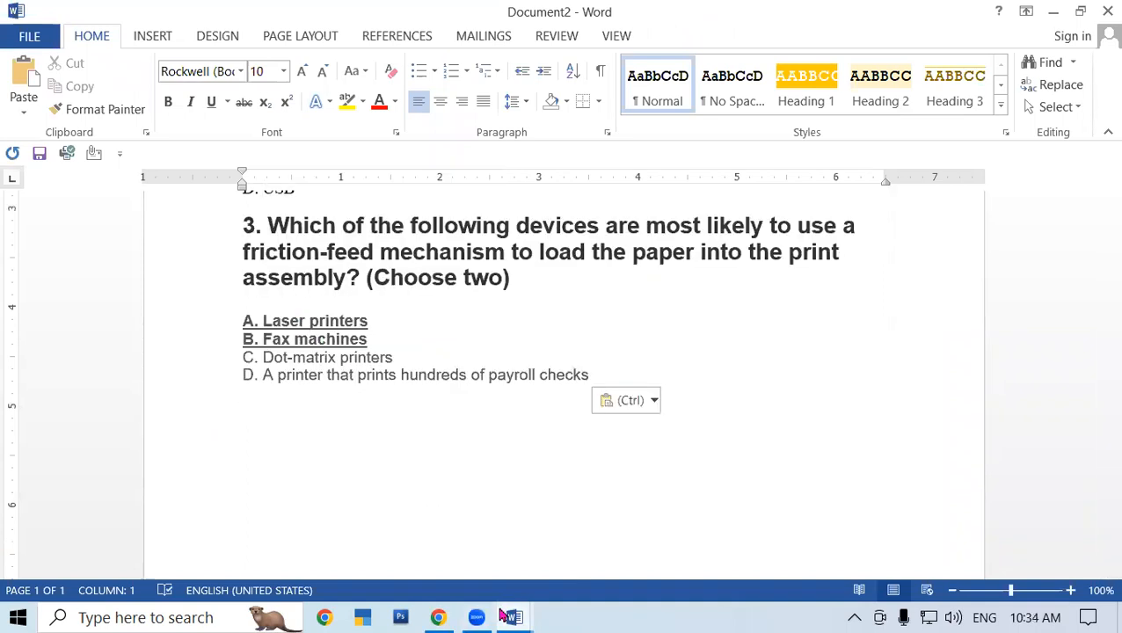
Copy question 4 on another name for a laser printer, without its number, from the web page to below question 3 in Word
click(429, 556)
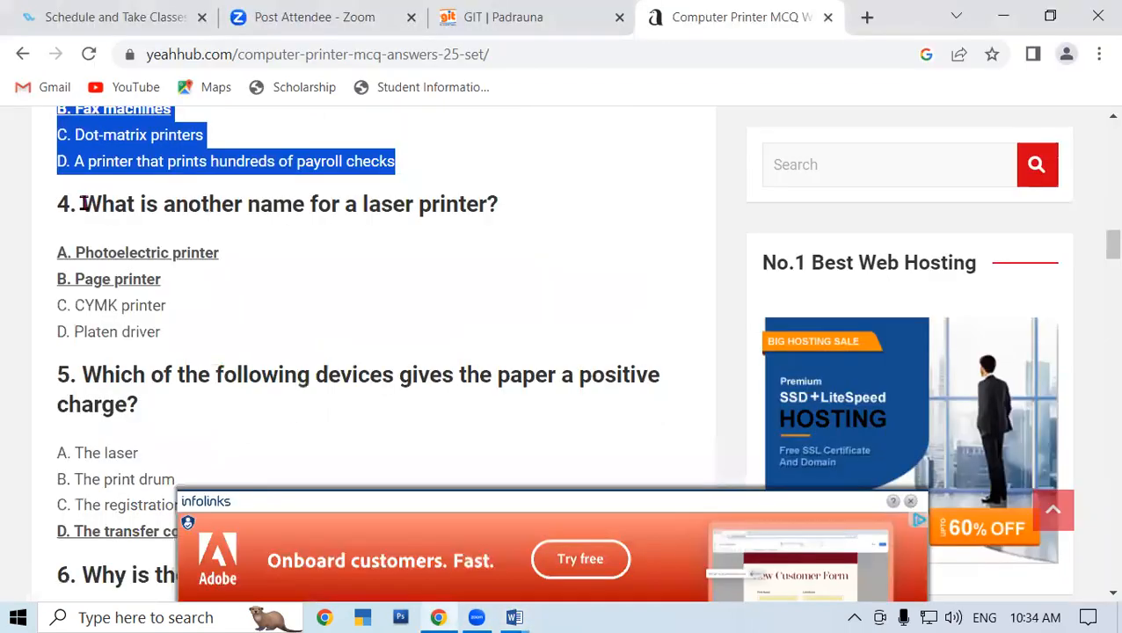
drag(82, 204, 220, 348)
right_click(290, 207)
click(313, 221)
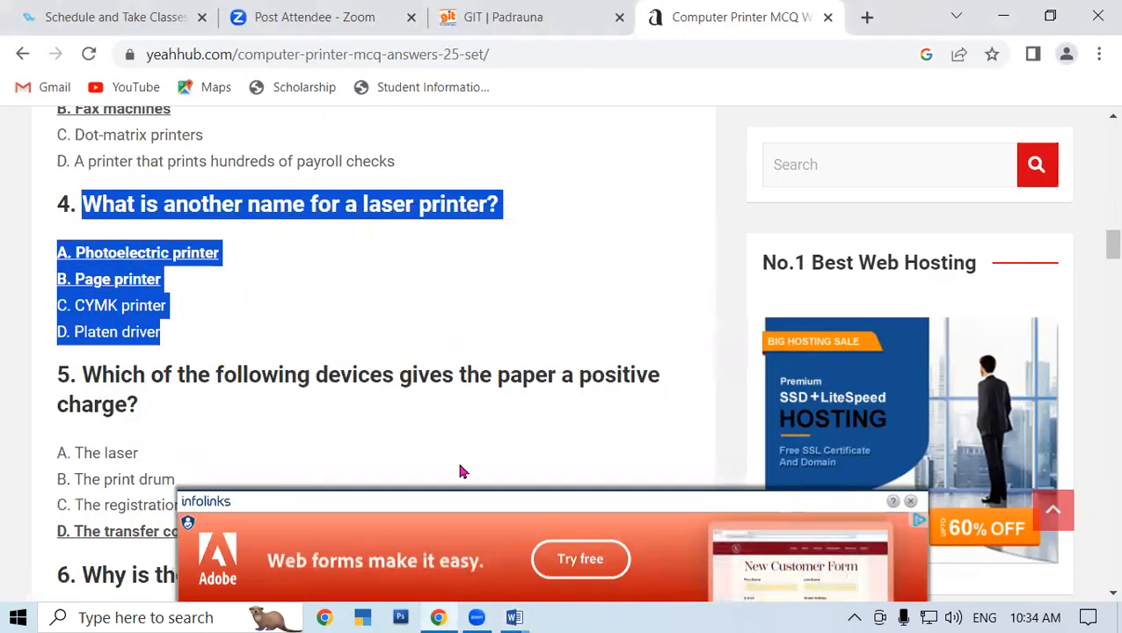
mouse_move(528, 617)
click(593, 543)
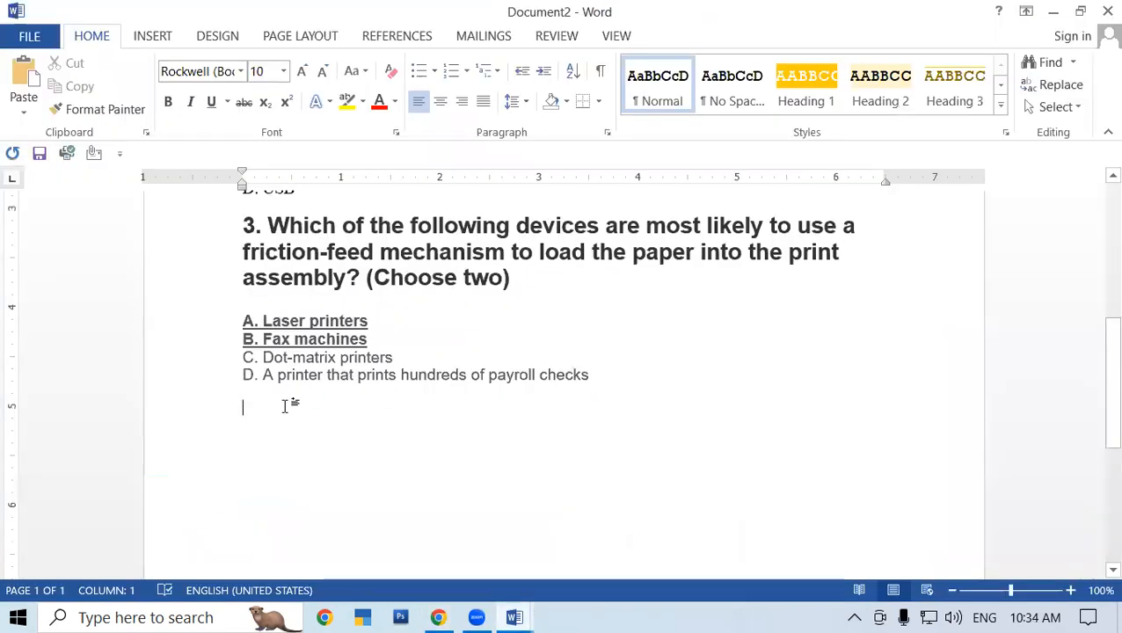
right_click(263, 416)
click(304, 192)
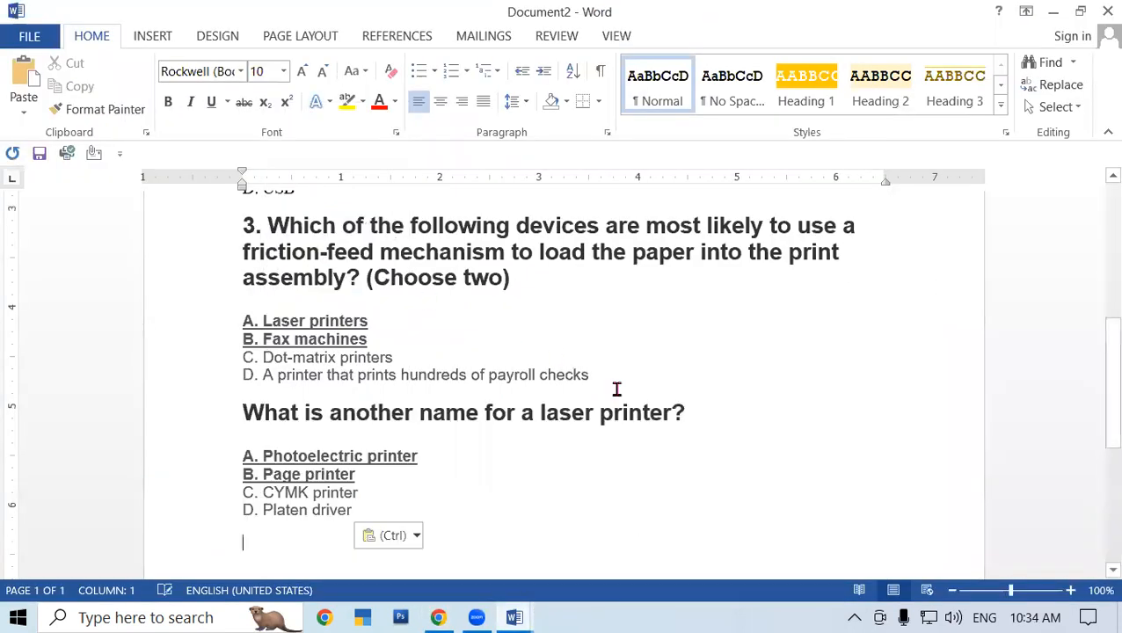
Review the pasted questions and their answer options from the first question down through the document
scroll(720, 422, up, 8)
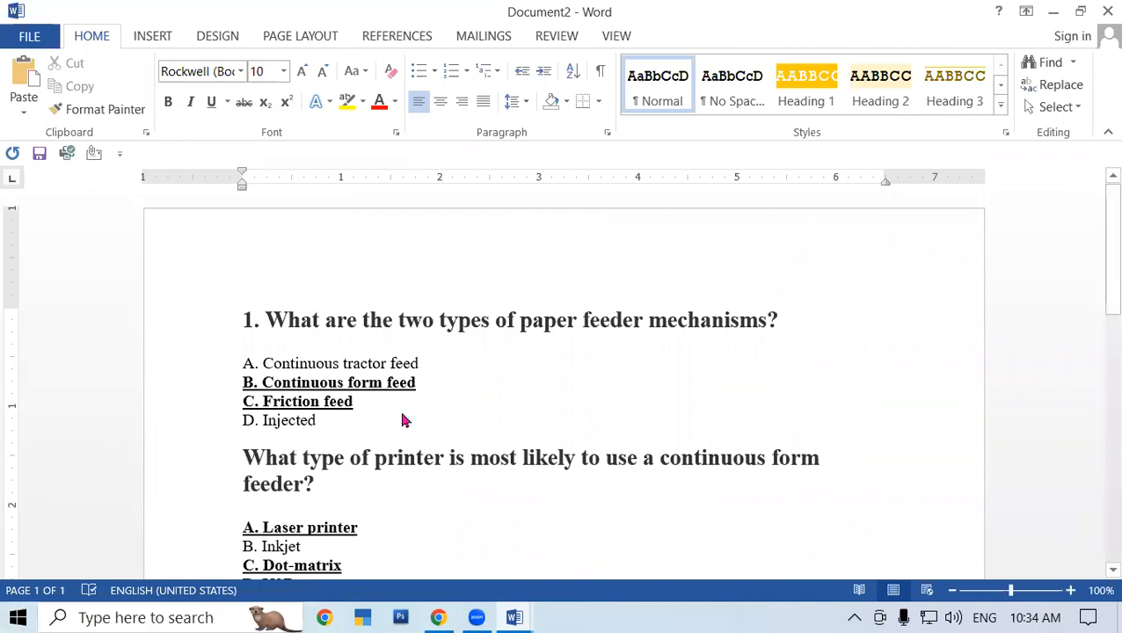
scroll(405, 420, down, 5)
scroll(505, 475, up, 5)
click(274, 323)
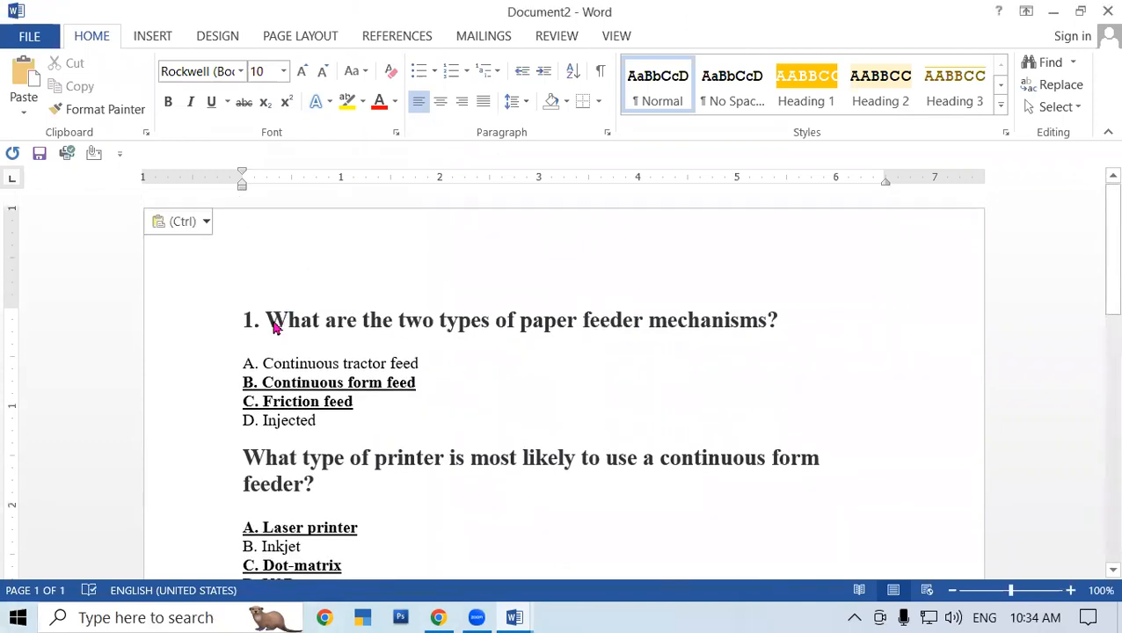
drag(272, 320, 801, 324)
click(801, 321)
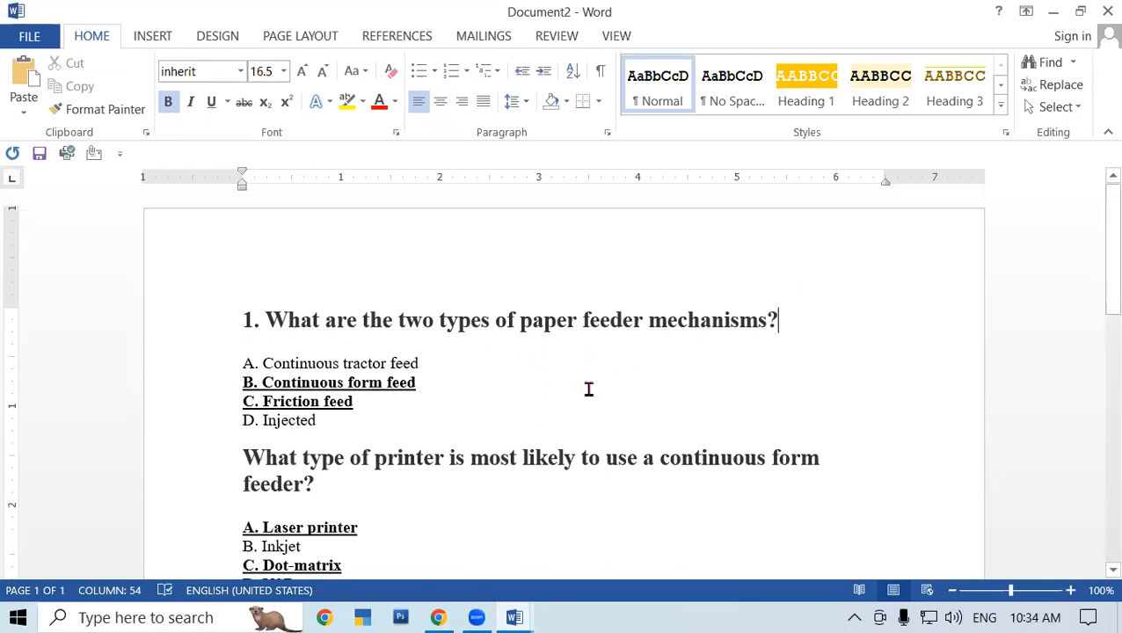
scroll(596, 405, down, 1)
scroll(595, 405, down, 2)
scroll(569, 437, up, 3)
scroll(503, 385, down, 6)
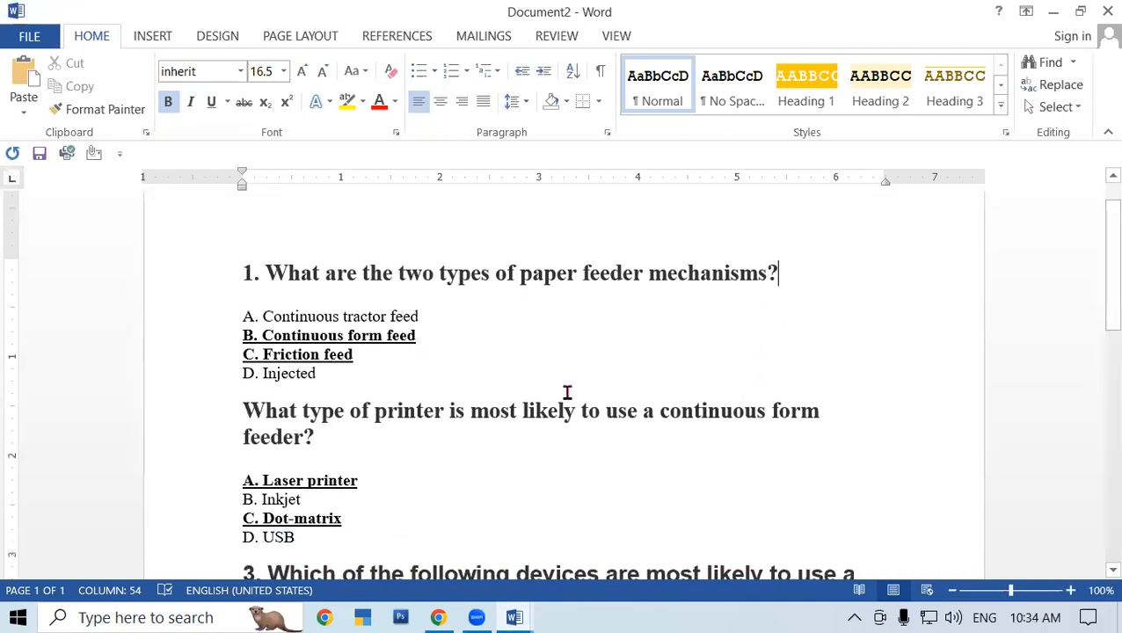
Duplicate all the pasted printer questions with their answer options at the end of the document
scroll(500, 387, up, 3)
scroll(499, 387, up, 2)
scroll(501, 392, down, 8)
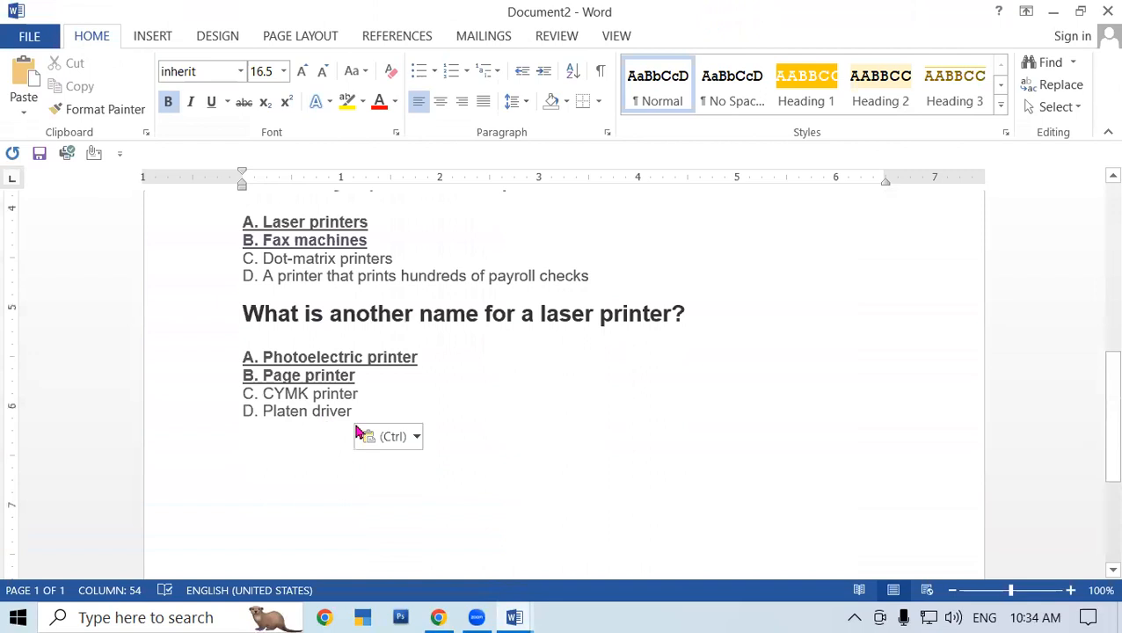
scroll(363, 430, up, 9)
drag(266, 320, 534, 443)
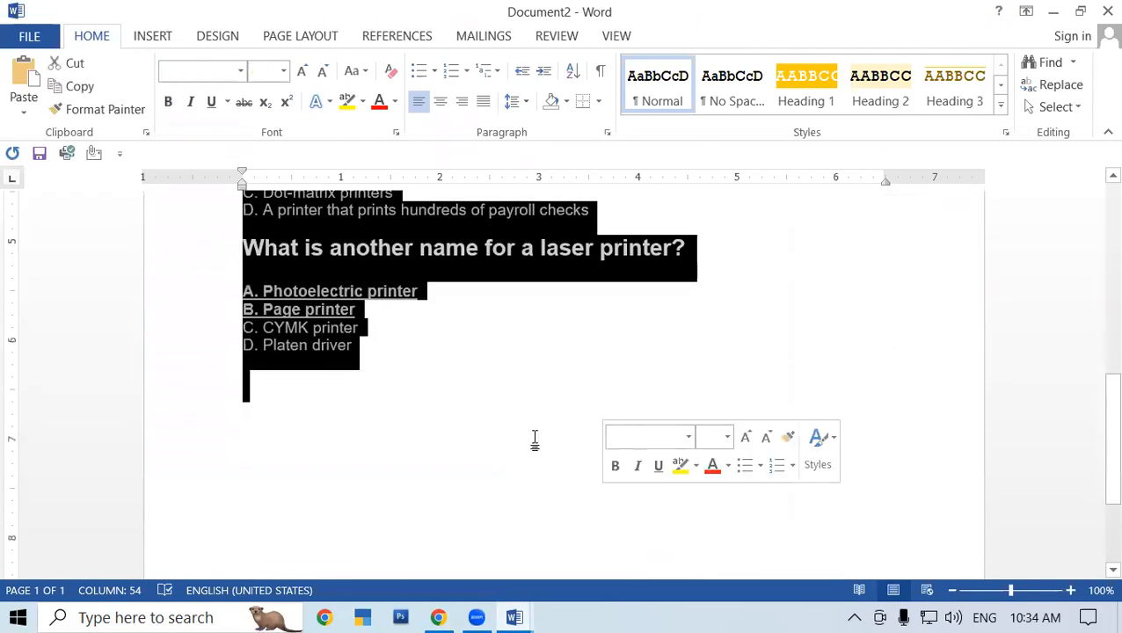
click(291, 400)
key(ctrl+v)
scroll(385, 435, up, 13)
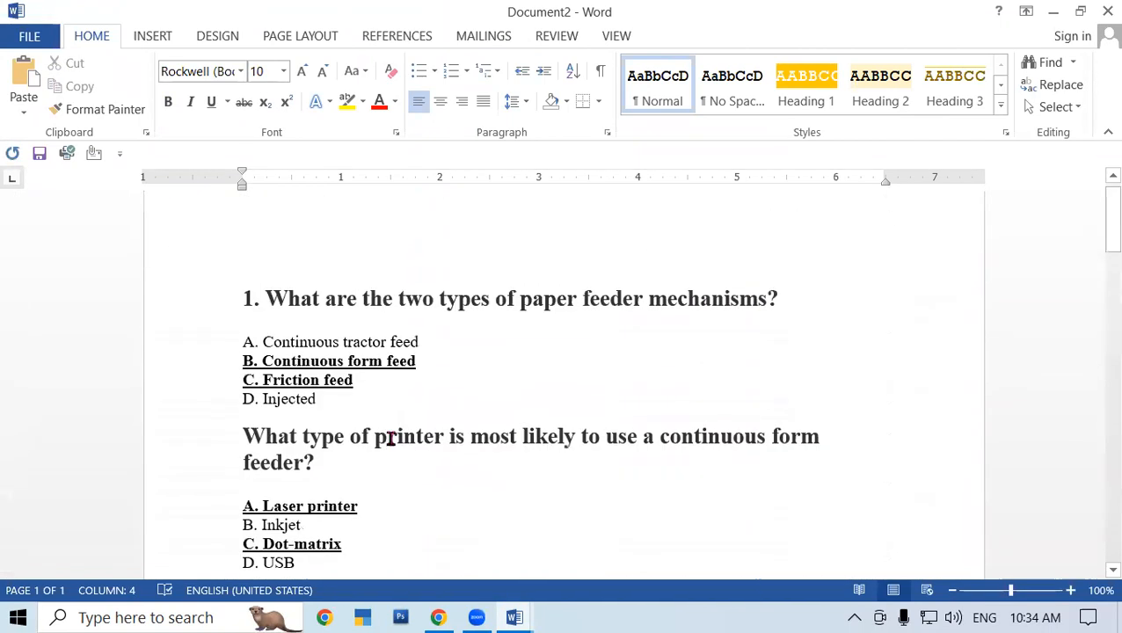
scroll(388, 437, up, 1)
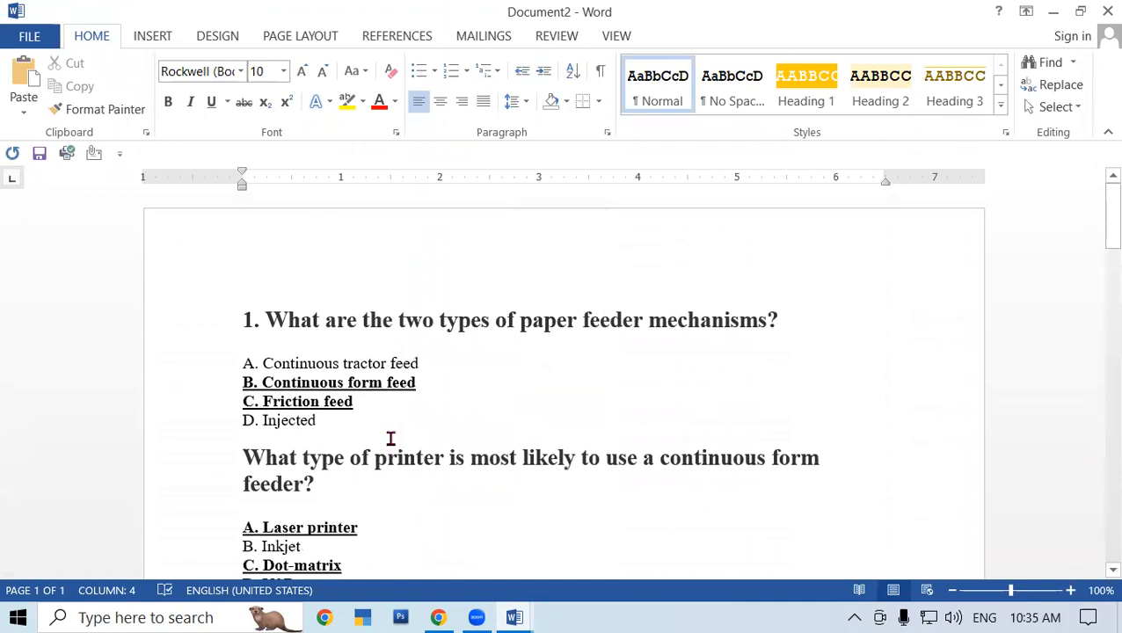
Lay out the printer questions document in two columns
click(303, 42)
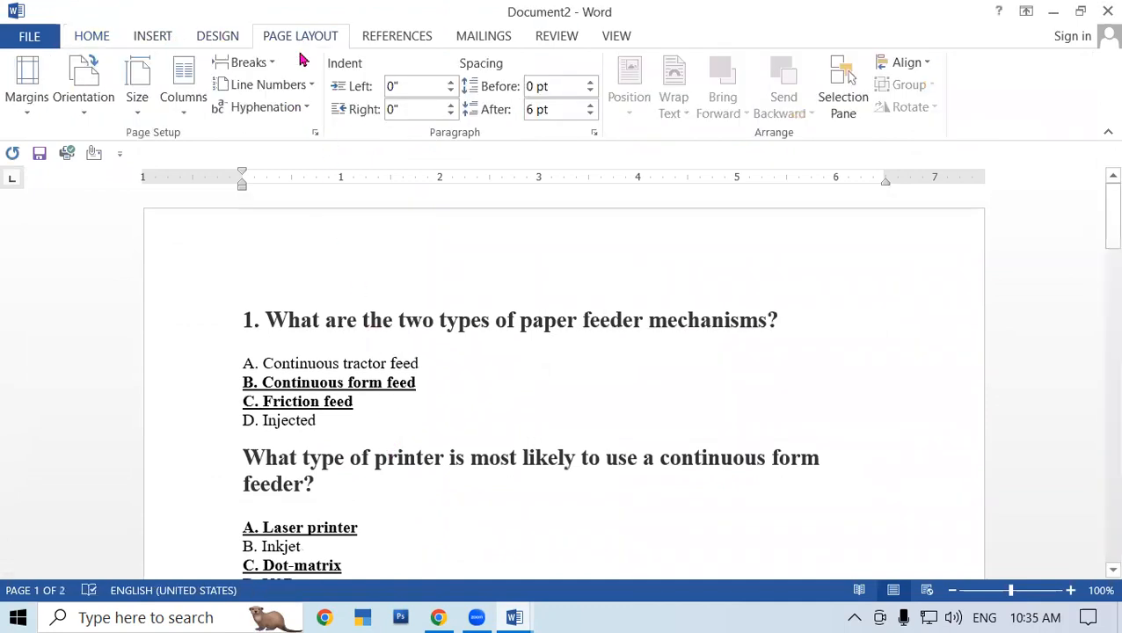
click(190, 105)
click(211, 189)
Examine how the questions and answer options flow across both columns from the start to the end of the page
scroll(596, 308, down, 2)
scroll(670, 352, up, 3)
scroll(746, 367, up, 6)
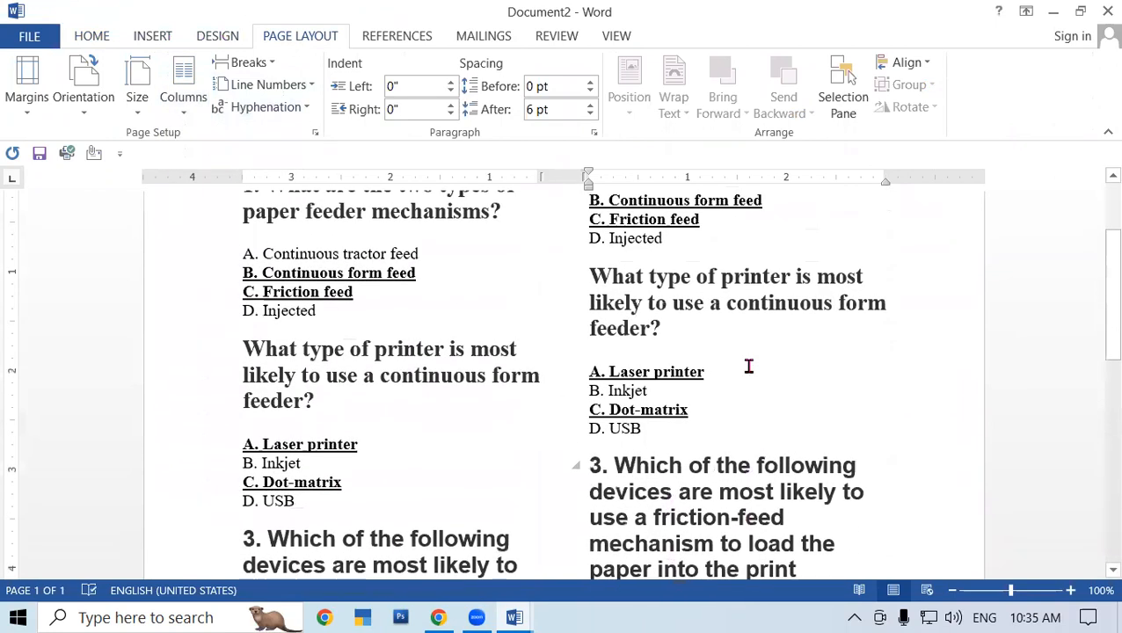
scroll(497, 374, down, 2)
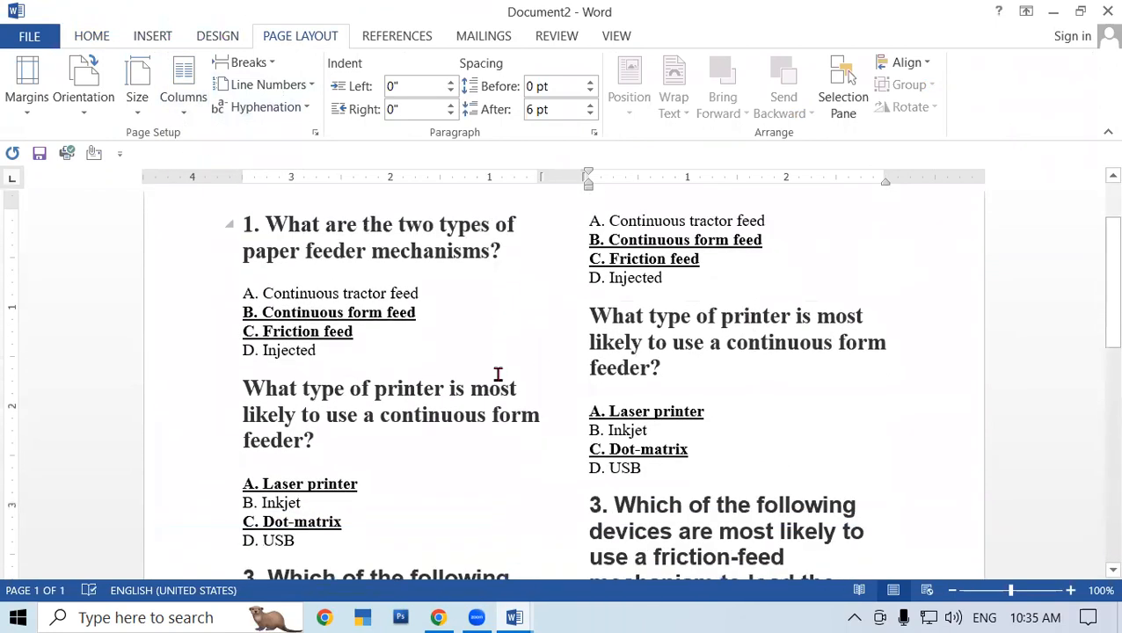
scroll(797, 295, up, 2)
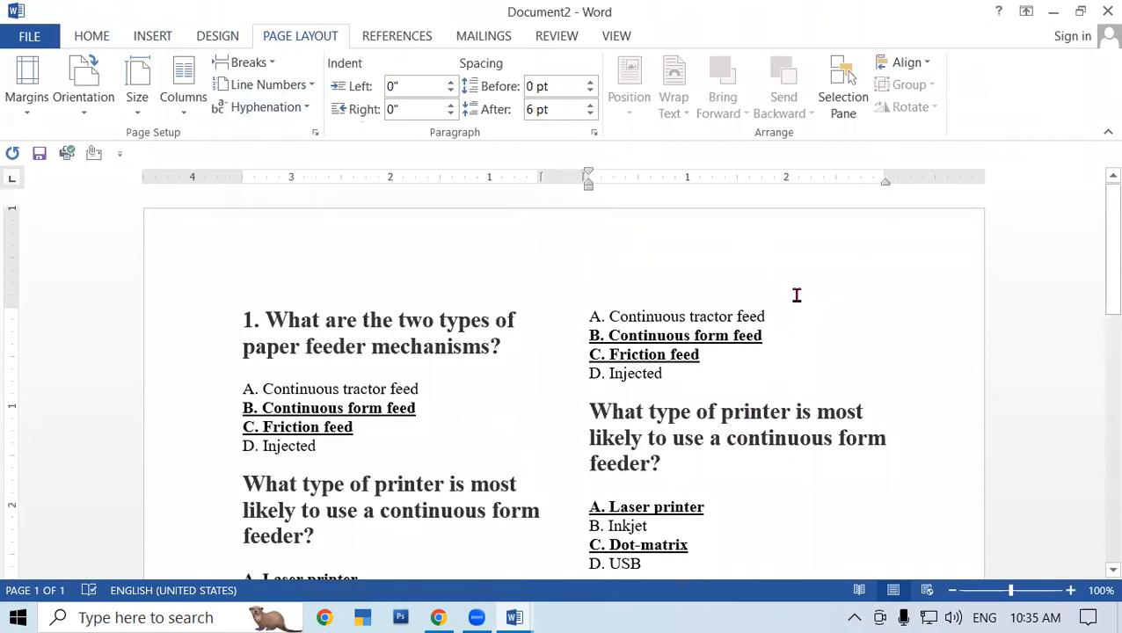
scroll(286, 392, down, 5)
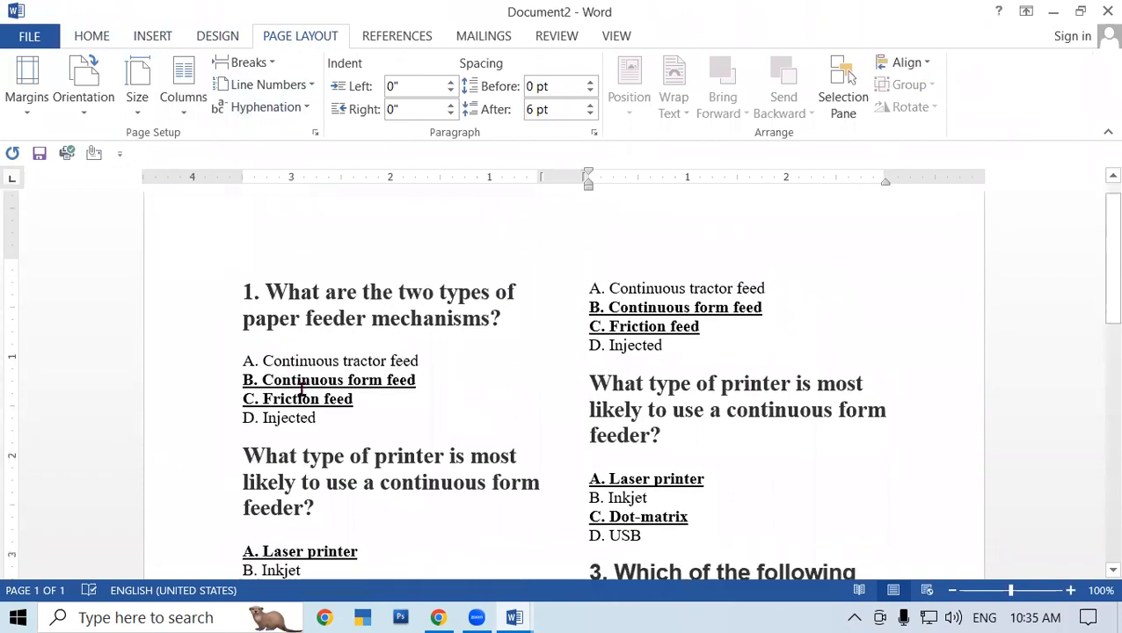
scroll(290, 395, down, 8)
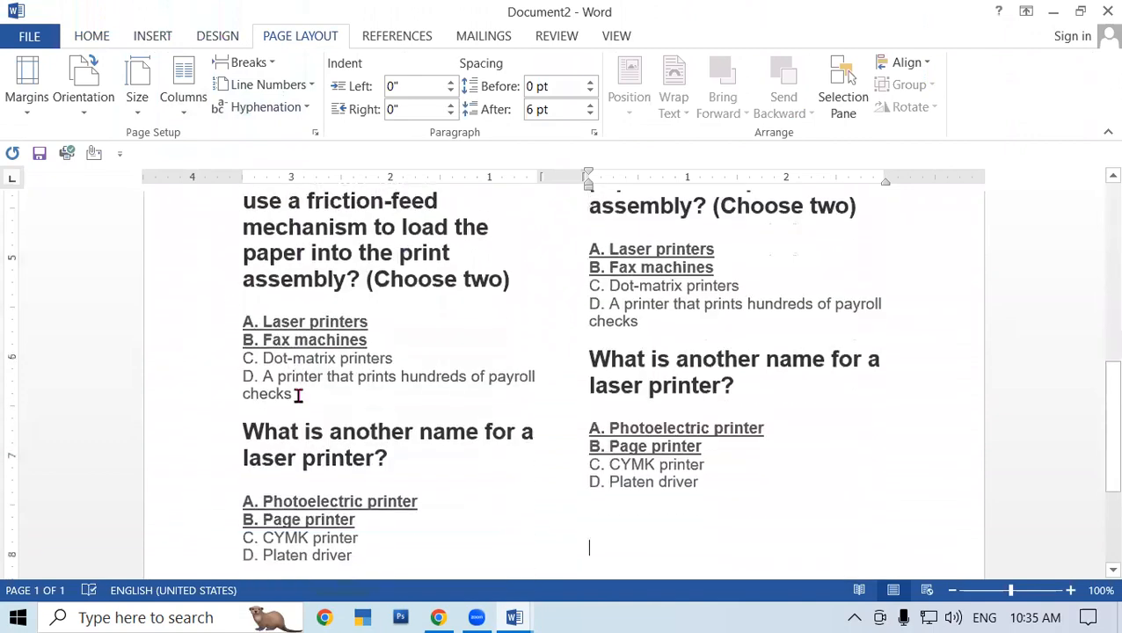
scroll(323, 377, down, 2)
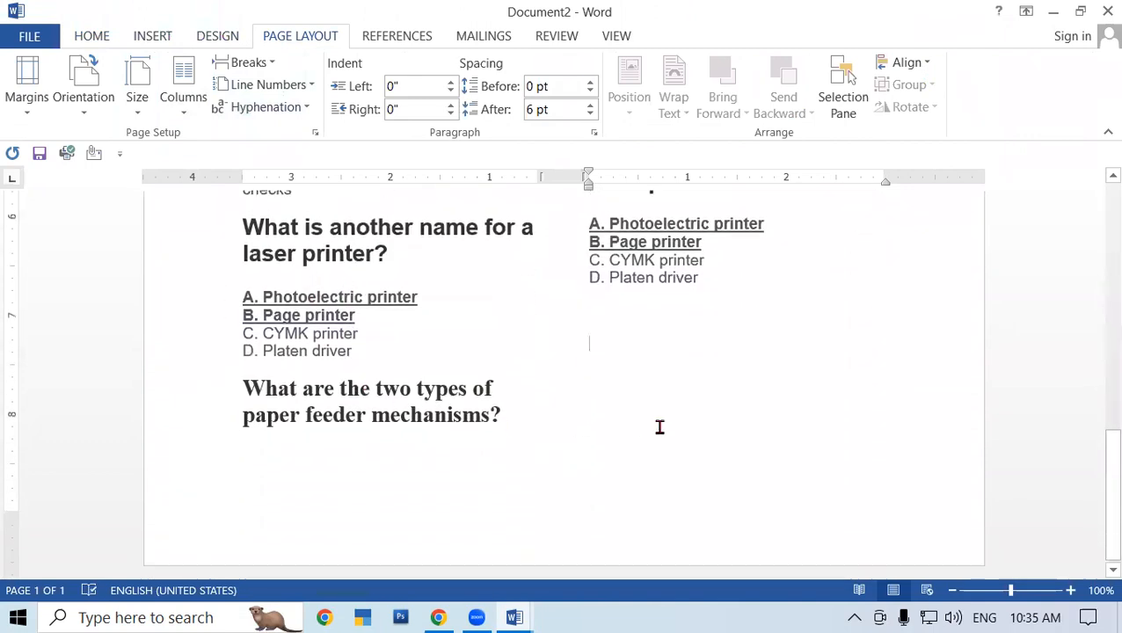
scroll(659, 426, up, 12)
scroll(659, 429, up, 2)
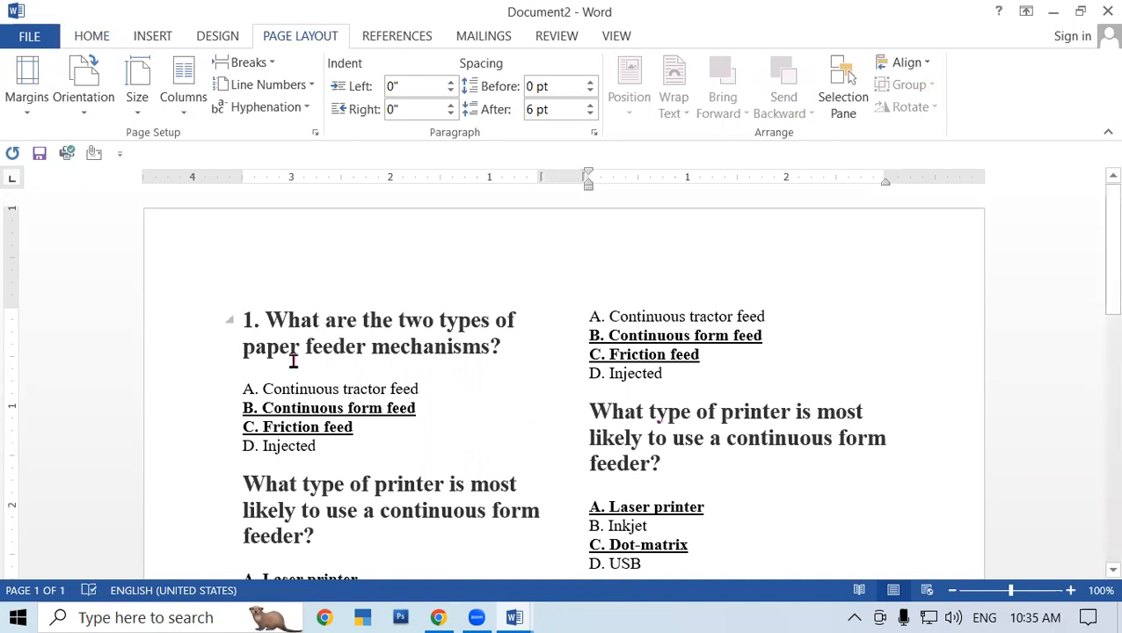
scroll(293, 368, down, 3)
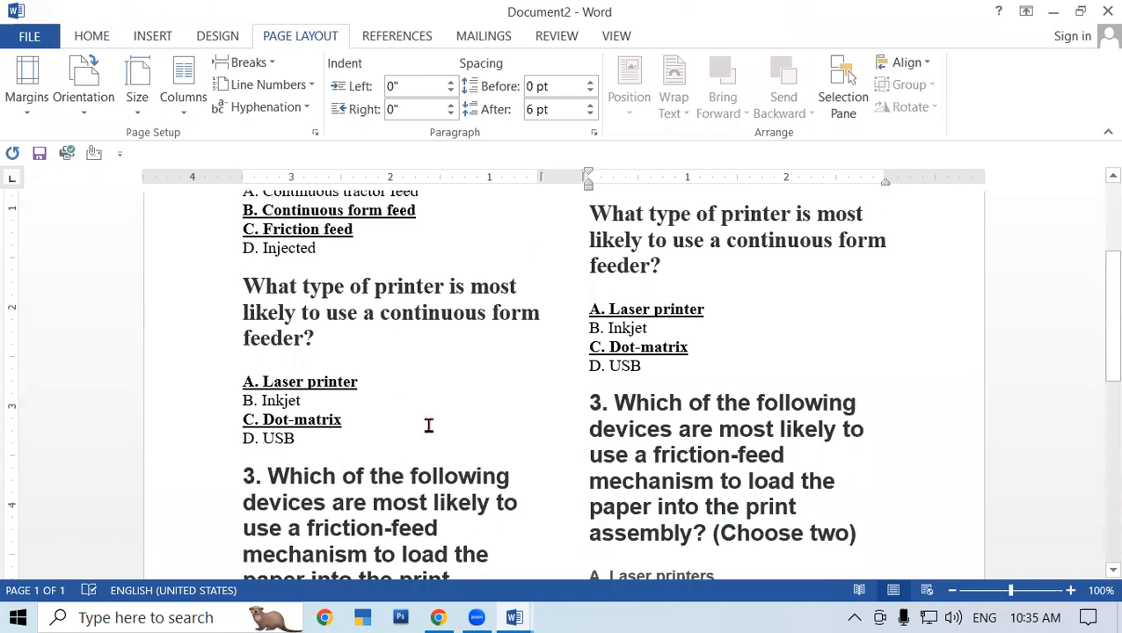
scroll(492, 449, down, 8)
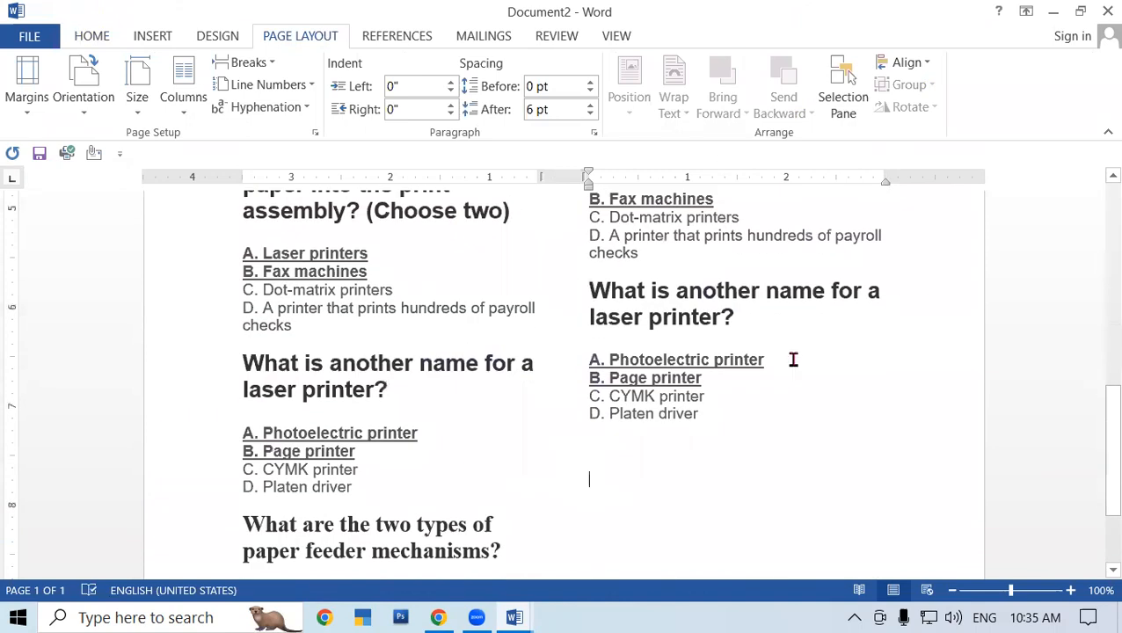
scroll(482, 398, up, 4)
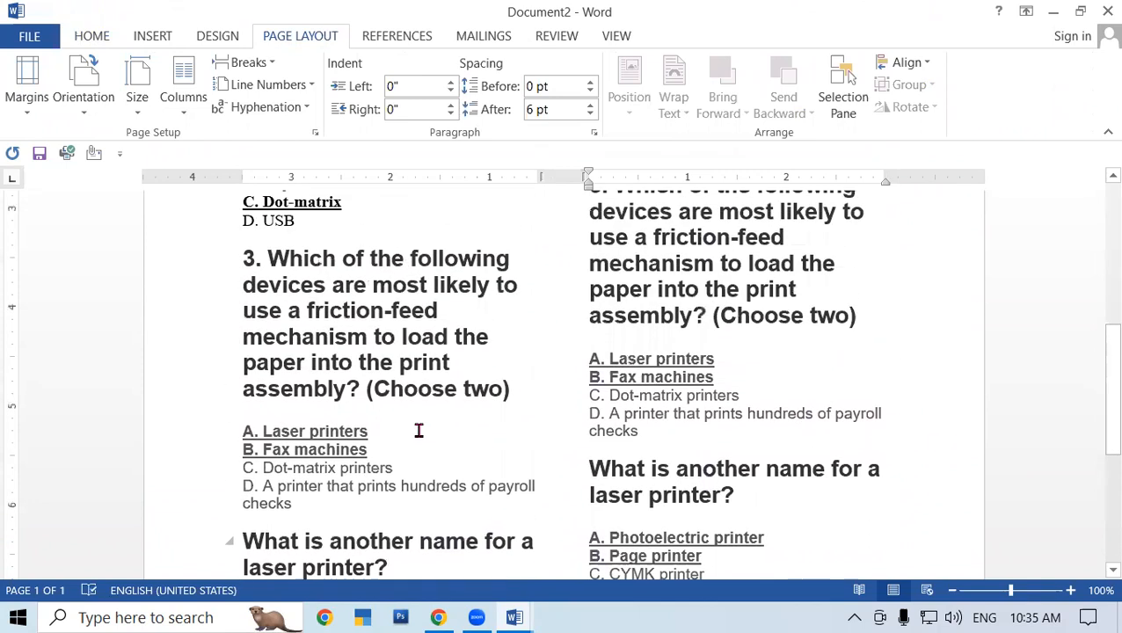
scroll(413, 451, down, 6)
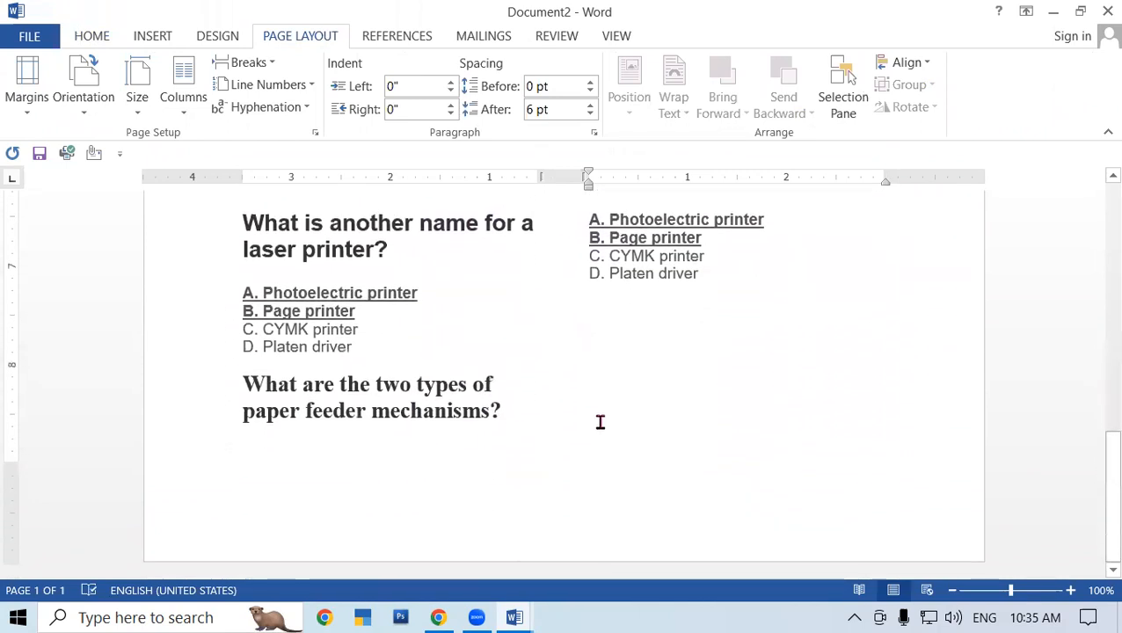
scroll(601, 423, up, 15)
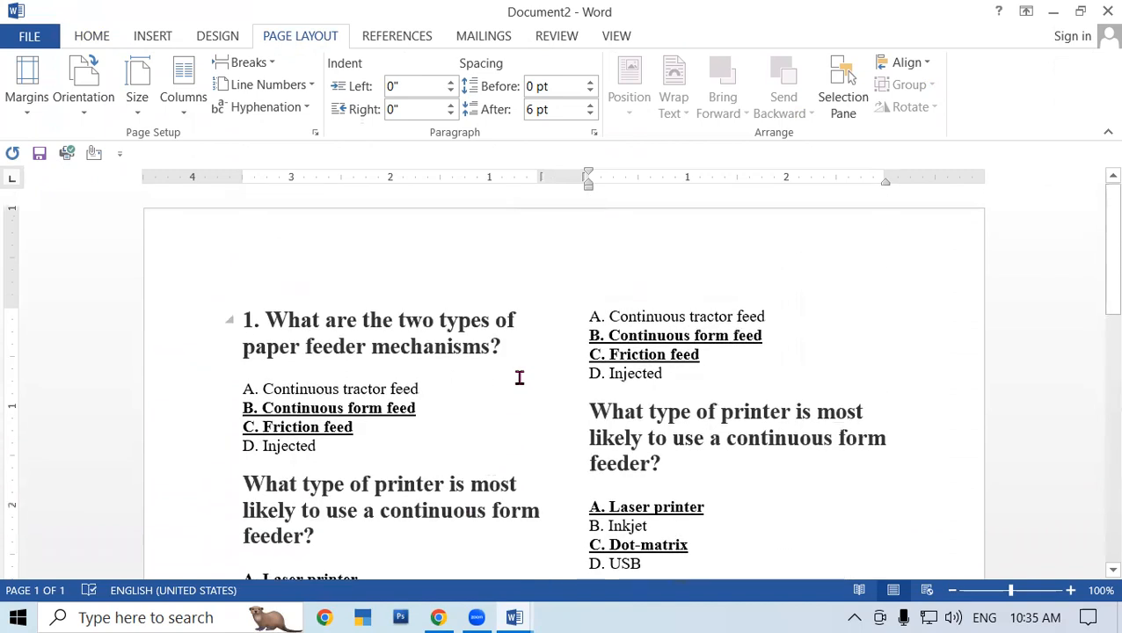
Set the printer questions back to a single column and check the text through to its end
click(138, 111)
click(176, 113)
click(176, 148)
scroll(311, 271, up, 5)
scroll(312, 272, up, 10)
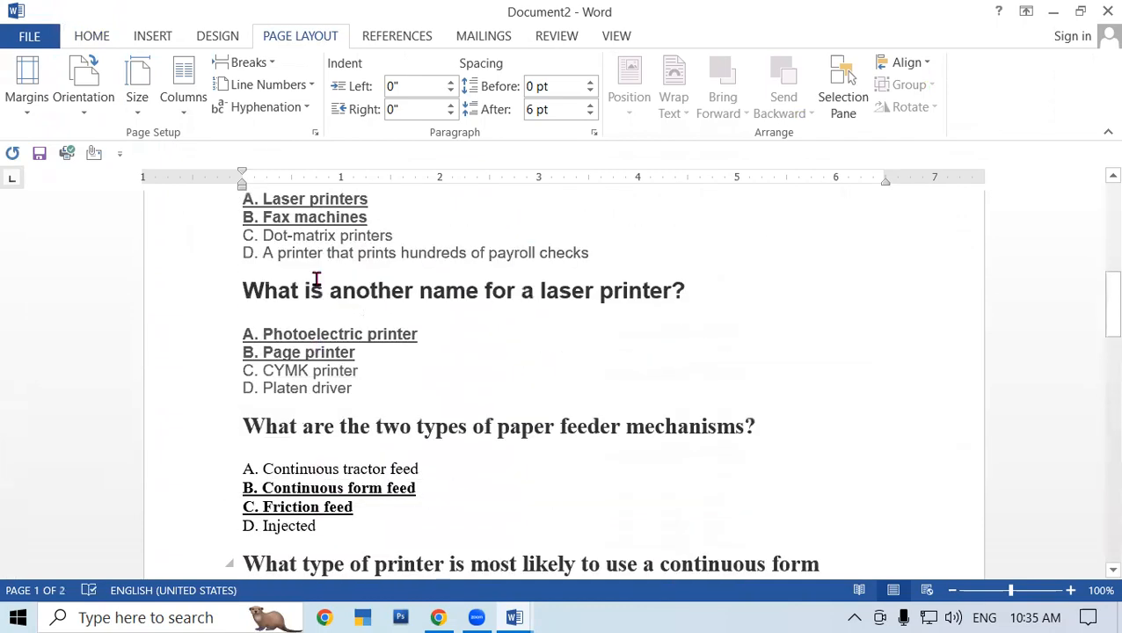
scroll(316, 275, down, 10)
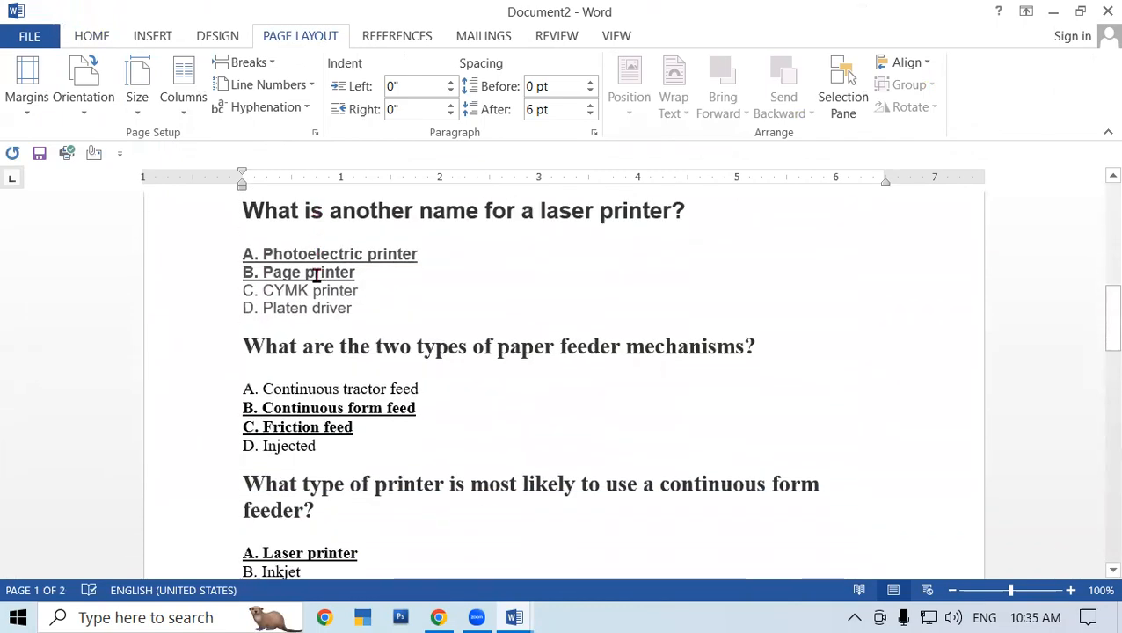
scroll(317, 275, down, 4)
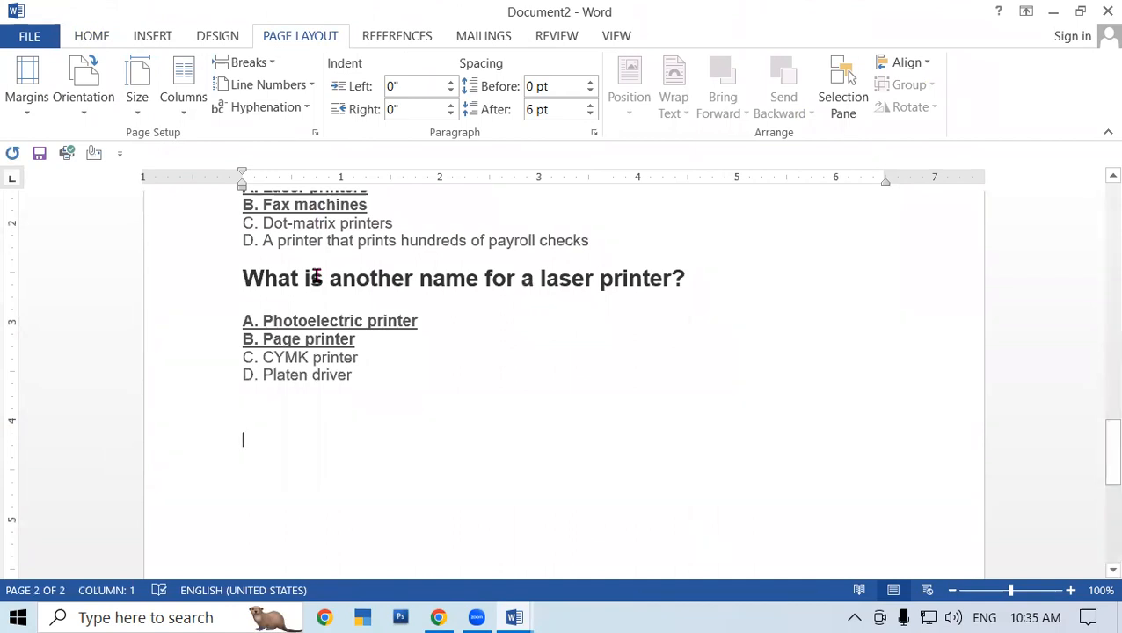
Reapply the two-column layout to the printer questions and place the cursor below the last answer option
click(183, 101)
key(Escape)
scroll(483, 308, up, 10)
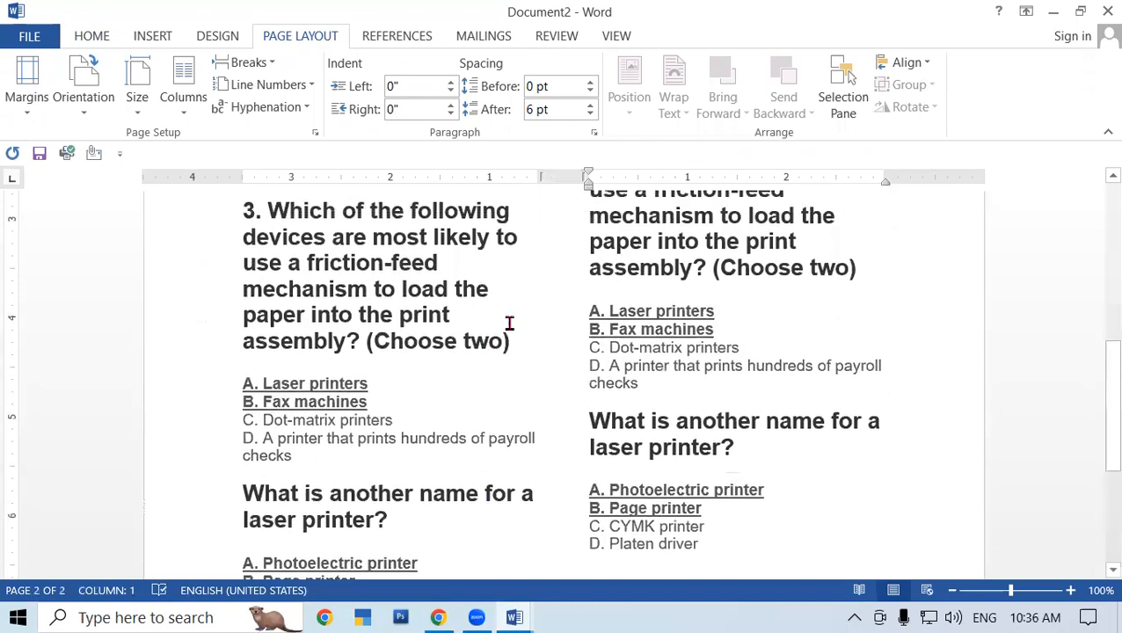
scroll(510, 320, down, 10)
click(602, 336)
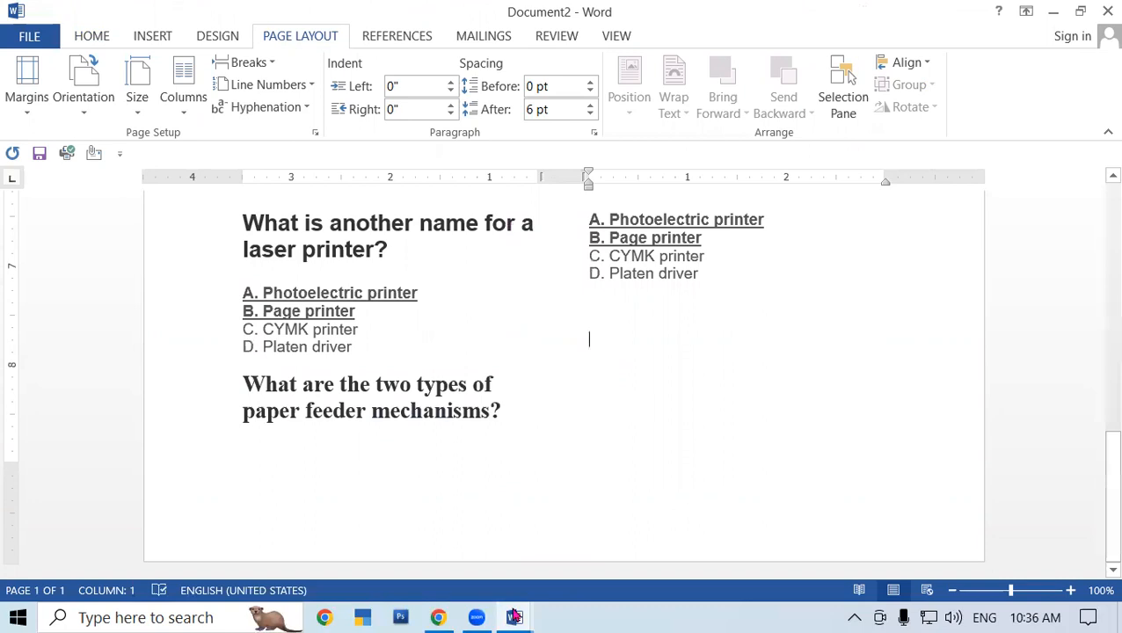
Switch to Document1 and apply the Left column preset to its text
mouse_move(514, 617)
click(429, 532)
click(180, 104)
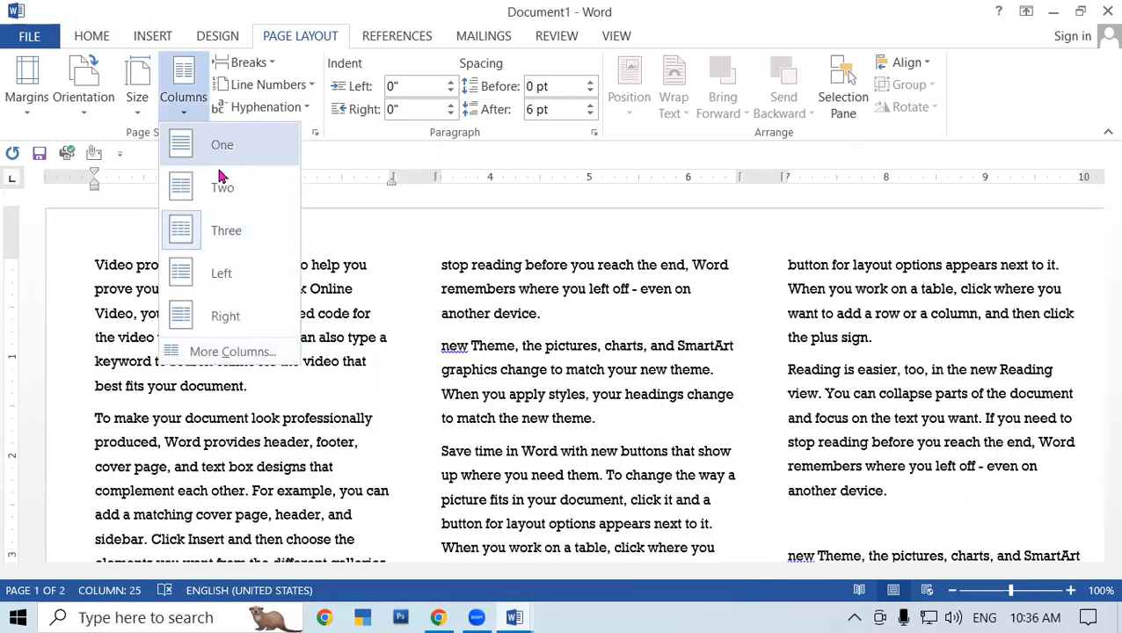
click(215, 274)
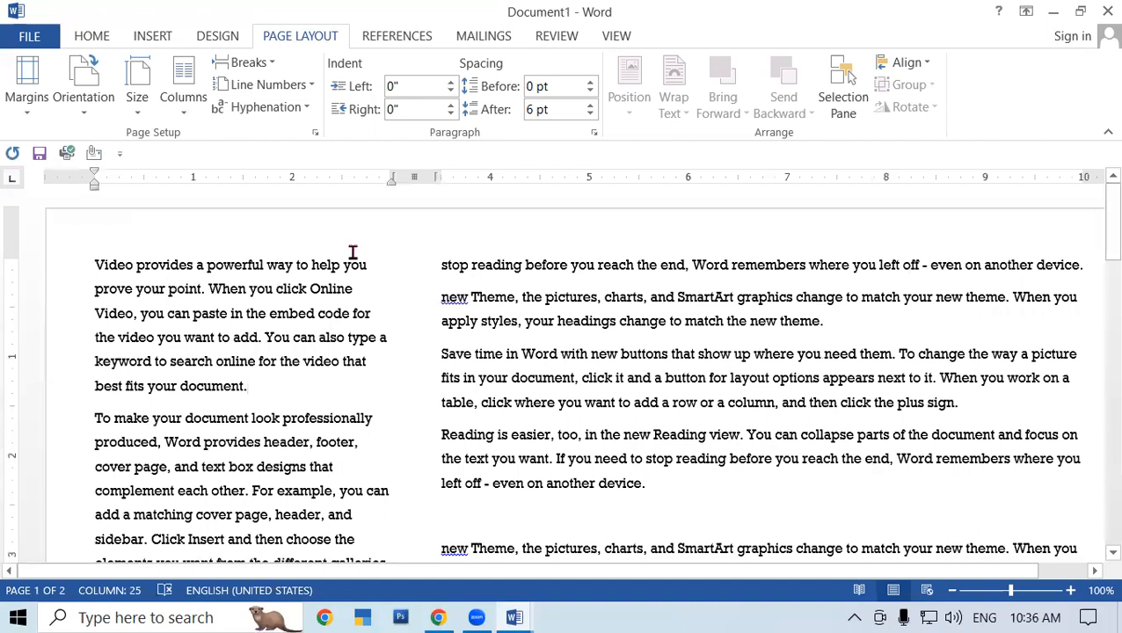
Apply the Right column preset to the text of Document1
click(180, 113)
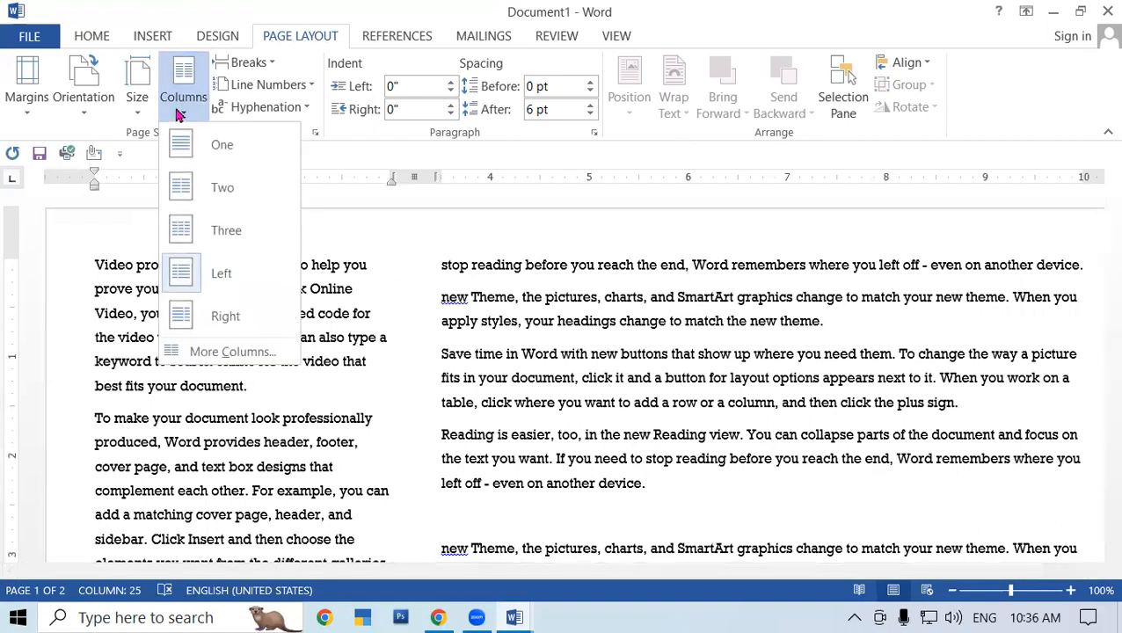
click(235, 305)
key(End)
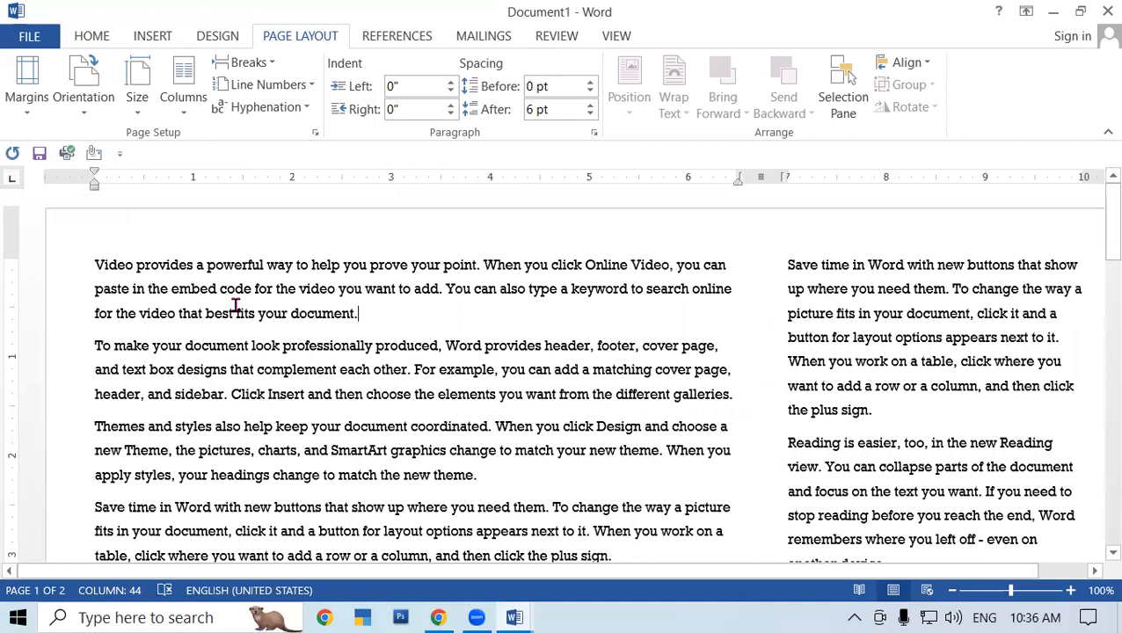
Set the number of columns to 8 for the whole document using the custom column settings
click(179, 110)
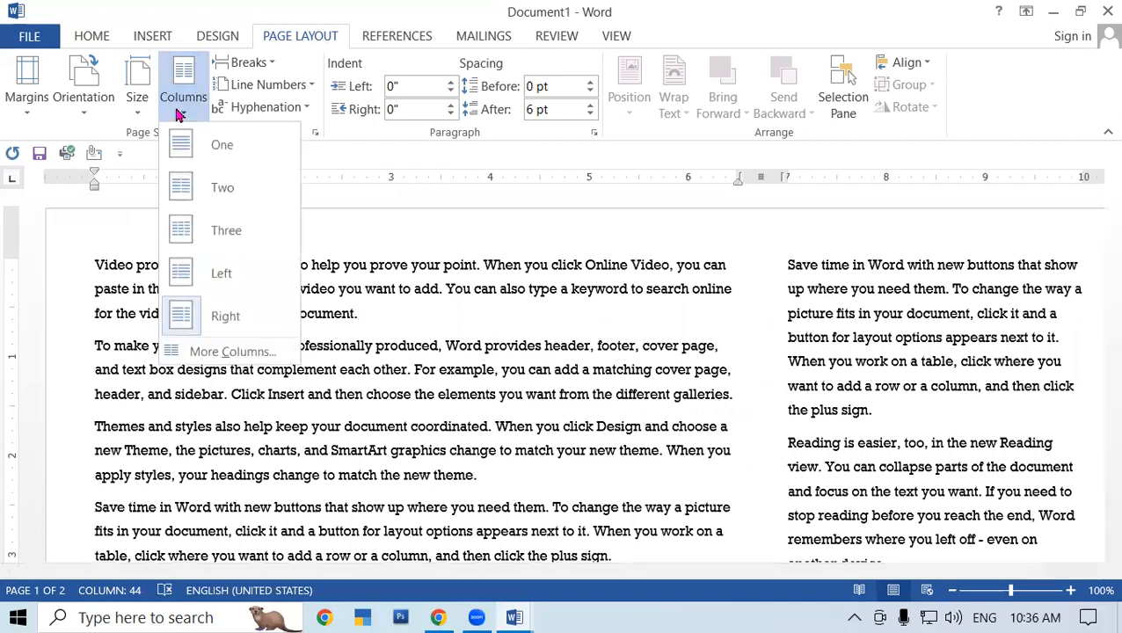
click(245, 350)
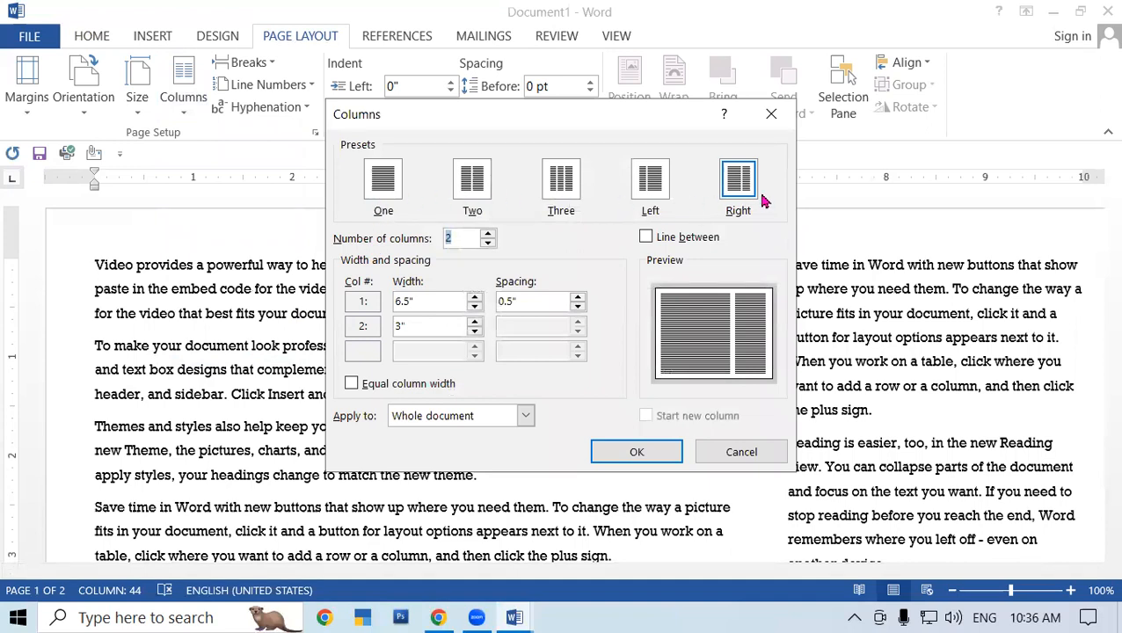
click(489, 234)
click(489, 234)
click(489, 234)
click(489, 234)
click(489, 234)
click(489, 234)
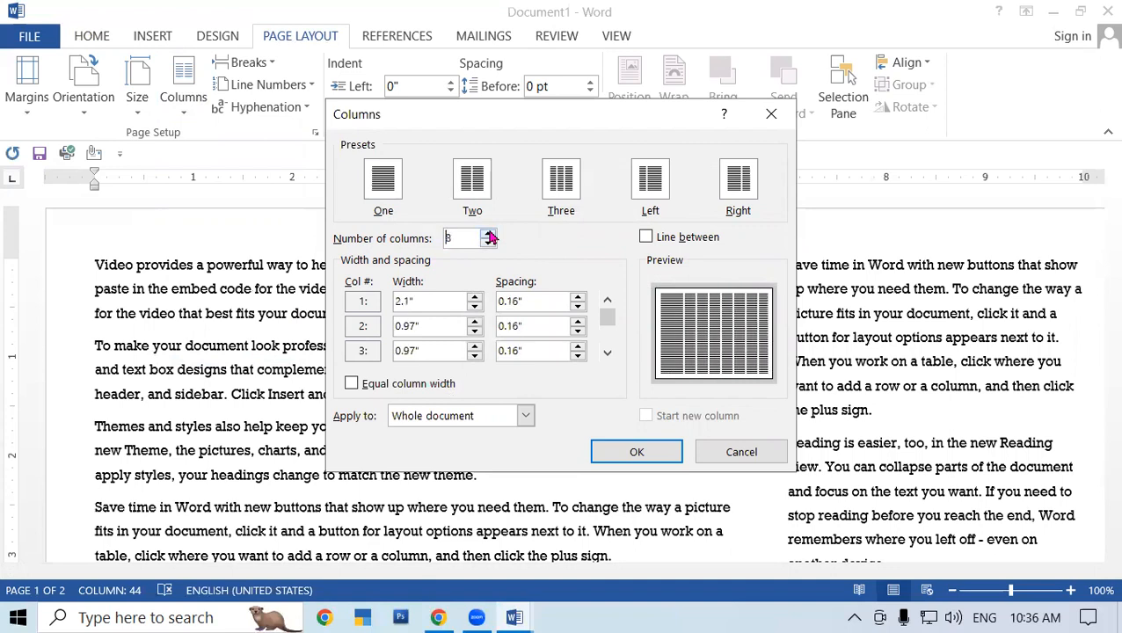
click(633, 454)
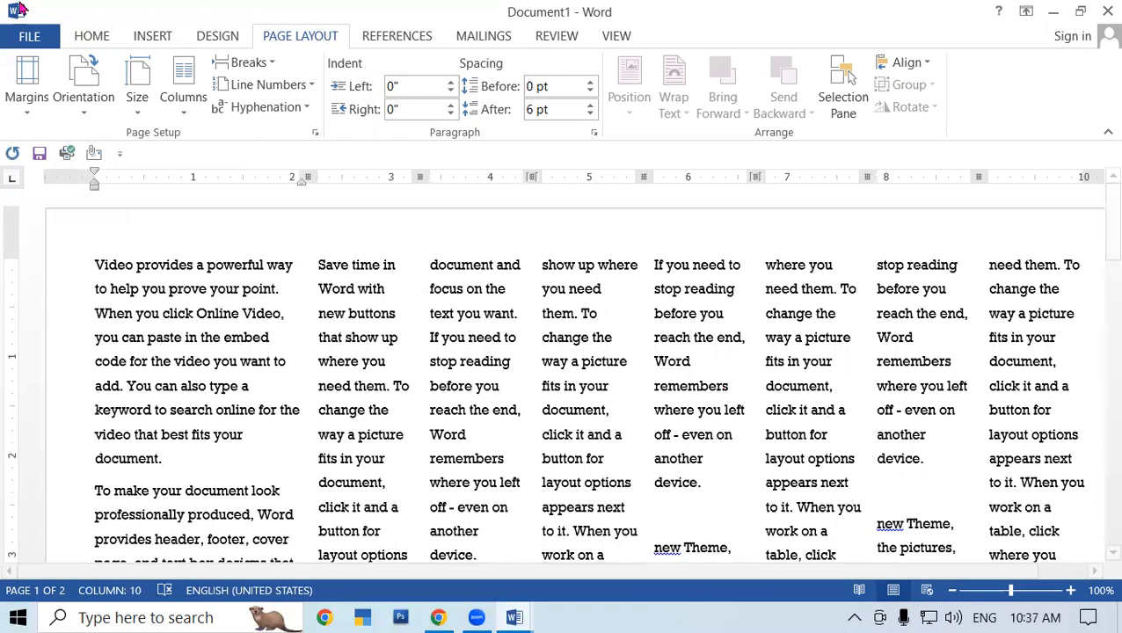
Return the text to a single column and set the page orientation to portrait
click(181, 104)
click(203, 145)
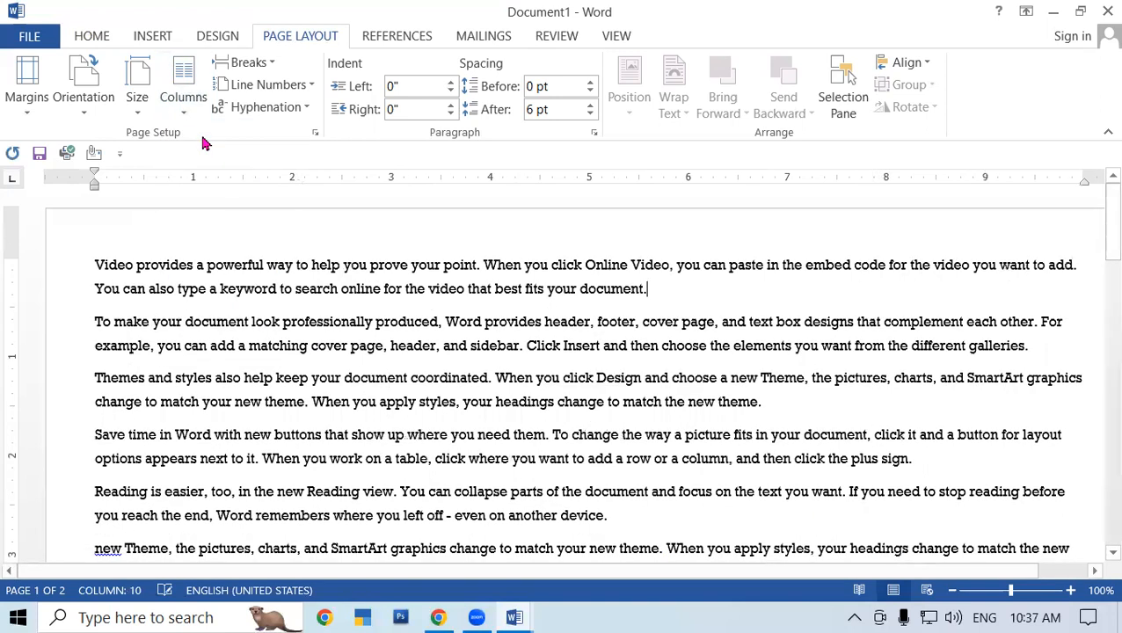
click(701, 290)
click(110, 107)
click(119, 142)
click(192, 264)
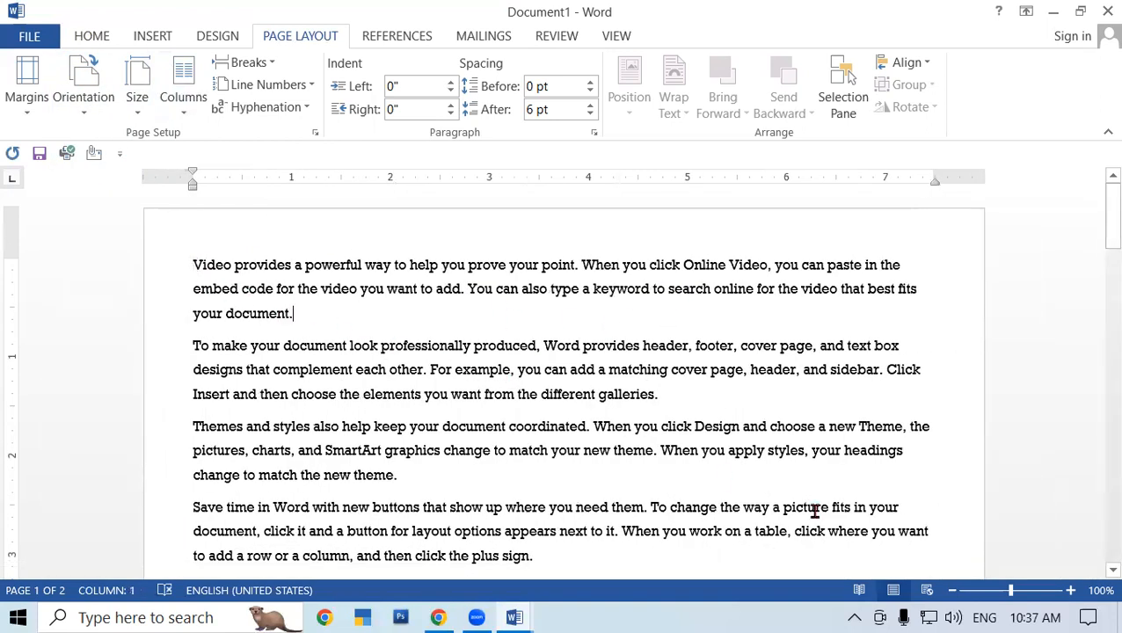
click(834, 244)
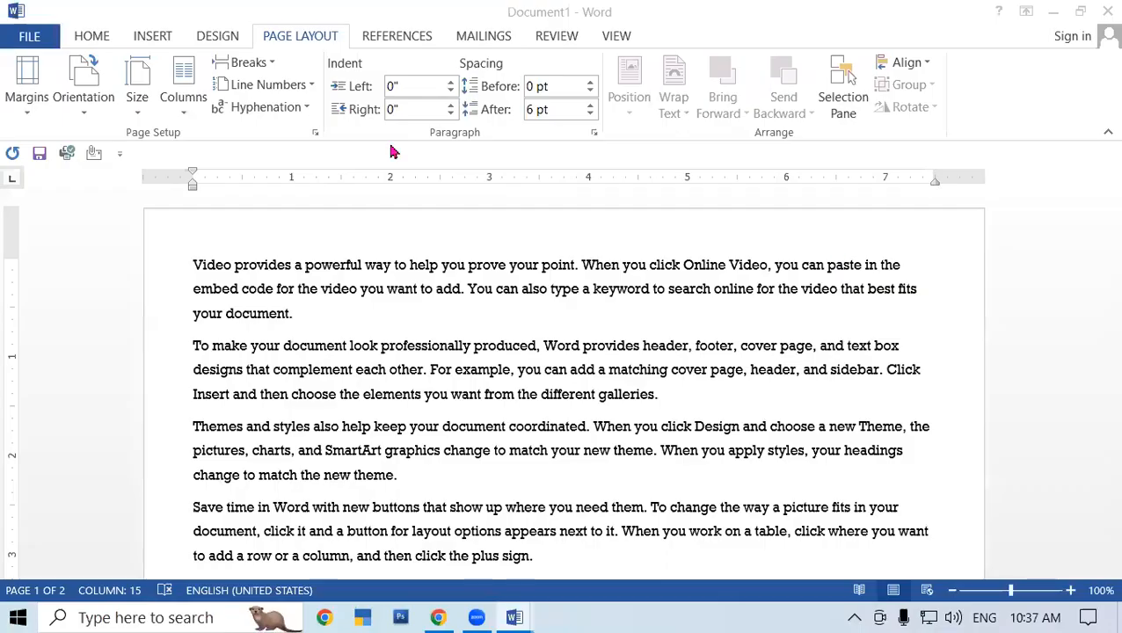
Look over the available page break and section break types without inserting one
click(262, 65)
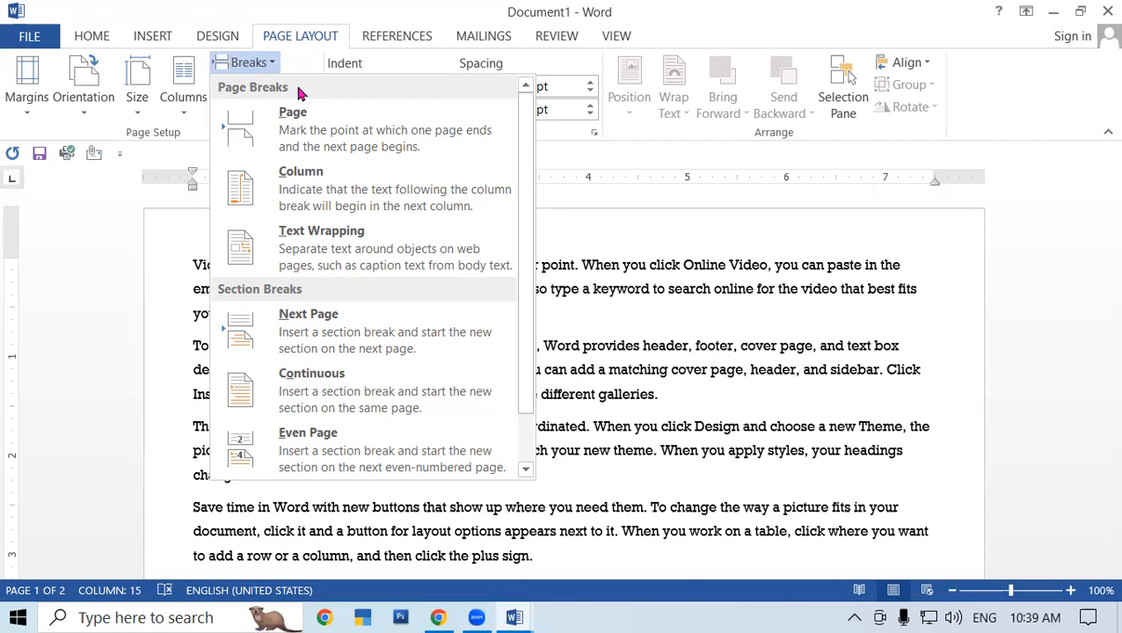
click(758, 333)
click(245, 61)
click(672, 334)
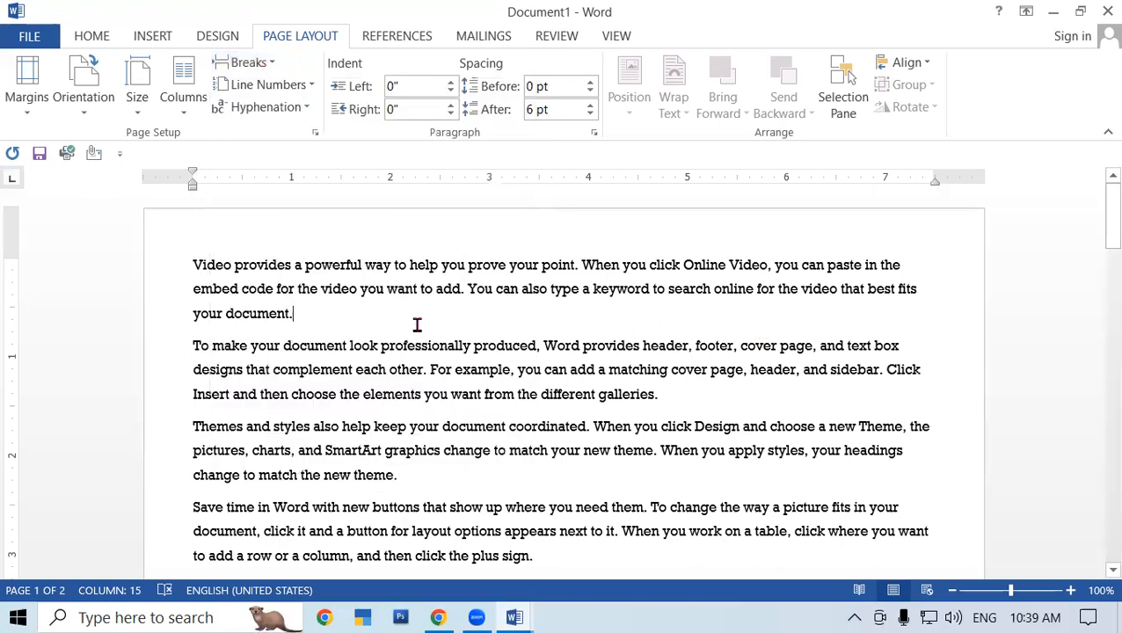
Try a page break after the paragraph ending in "the different galleries." and undo it
scroll(457, 347, down, 2)
click(681, 291)
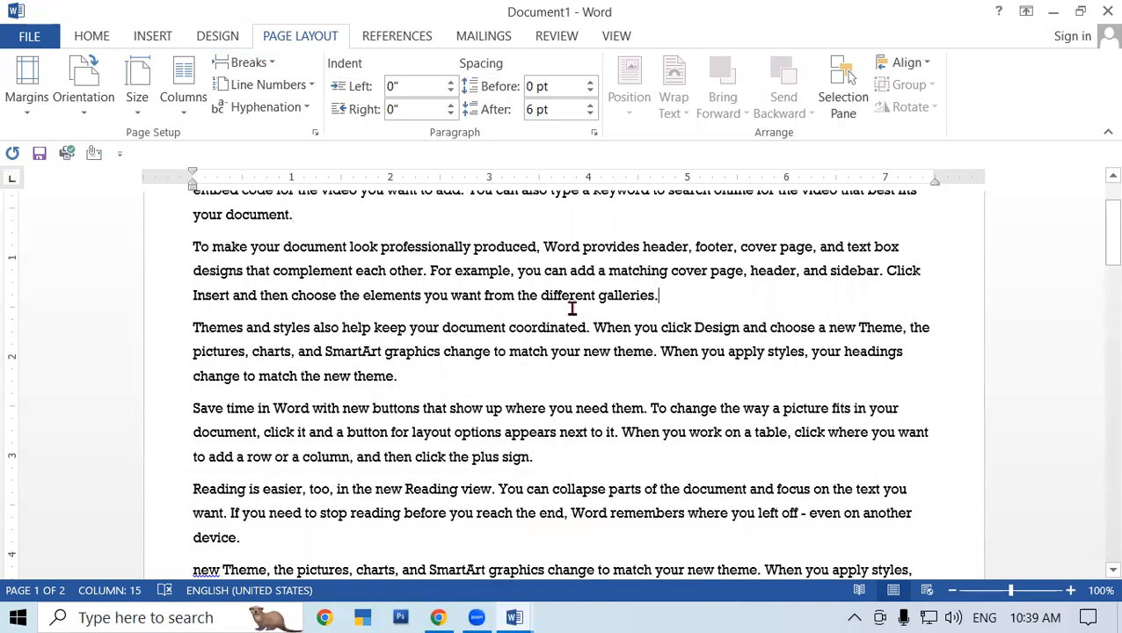
click(244, 62)
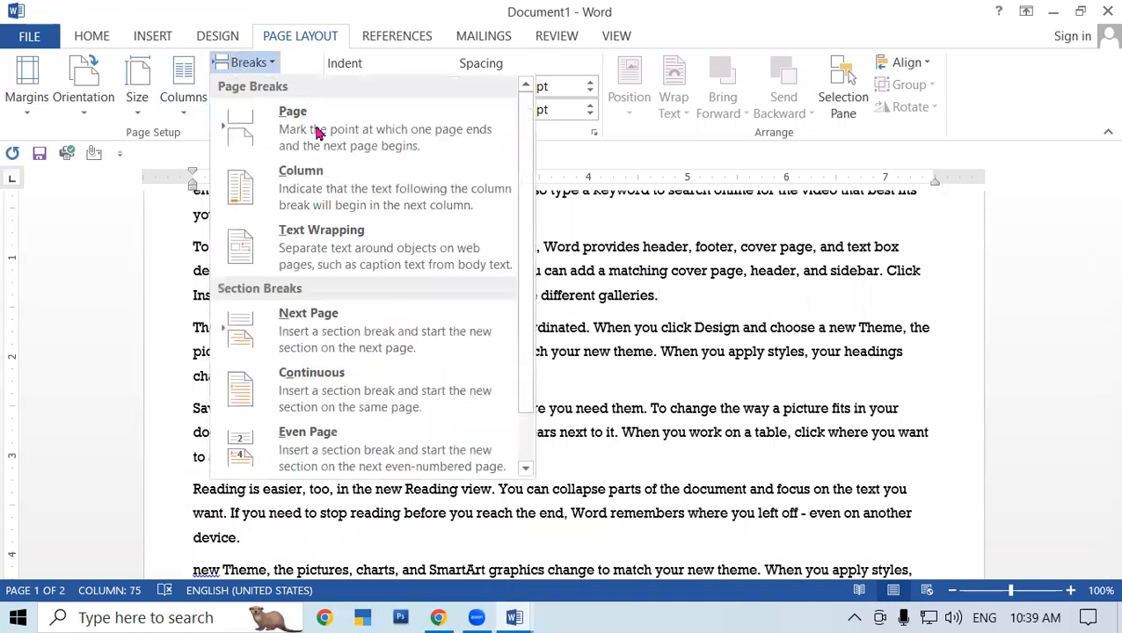
click(331, 143)
scroll(352, 330, up, 2)
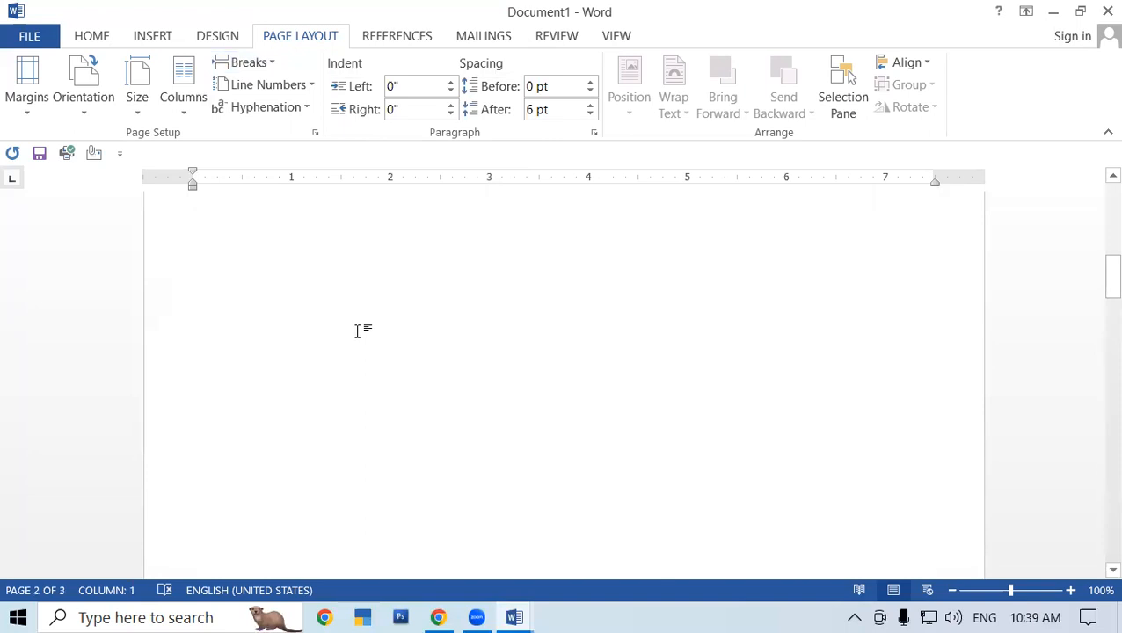
key(ctrl+z)
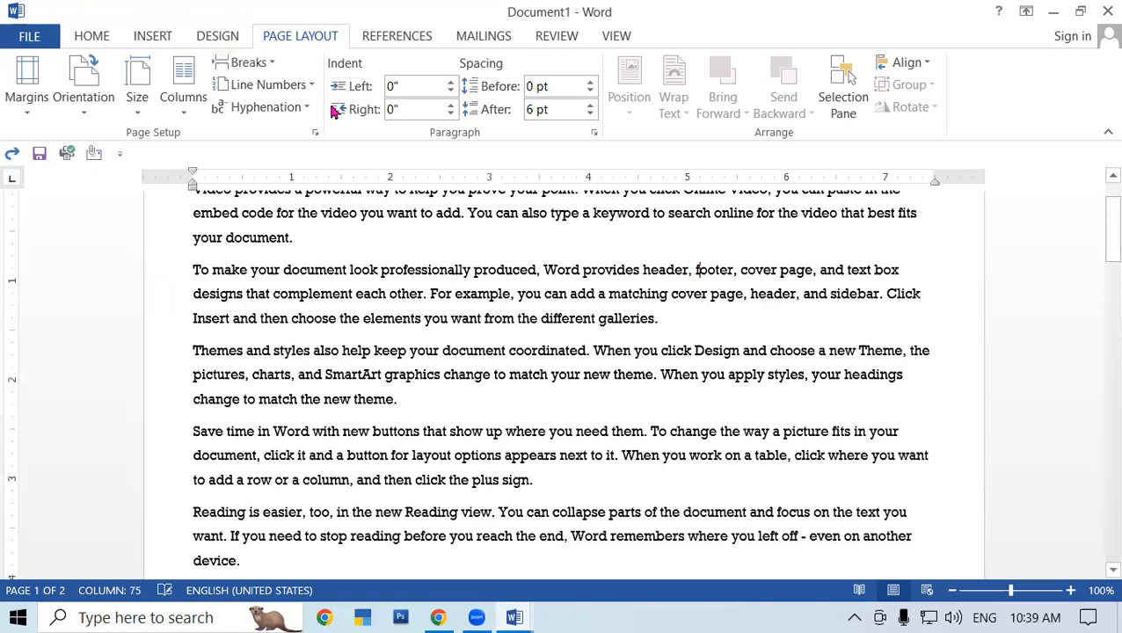
Lay out the text in two columns and insert a column break before the "Themes and styles" paragraph
click(183, 113)
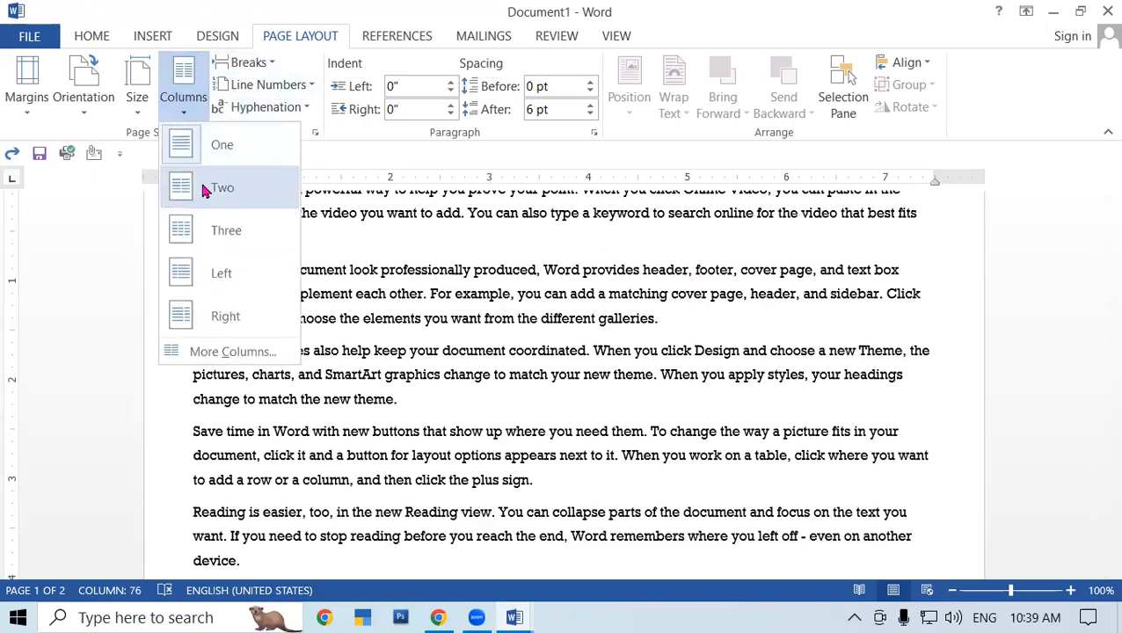
click(221, 187)
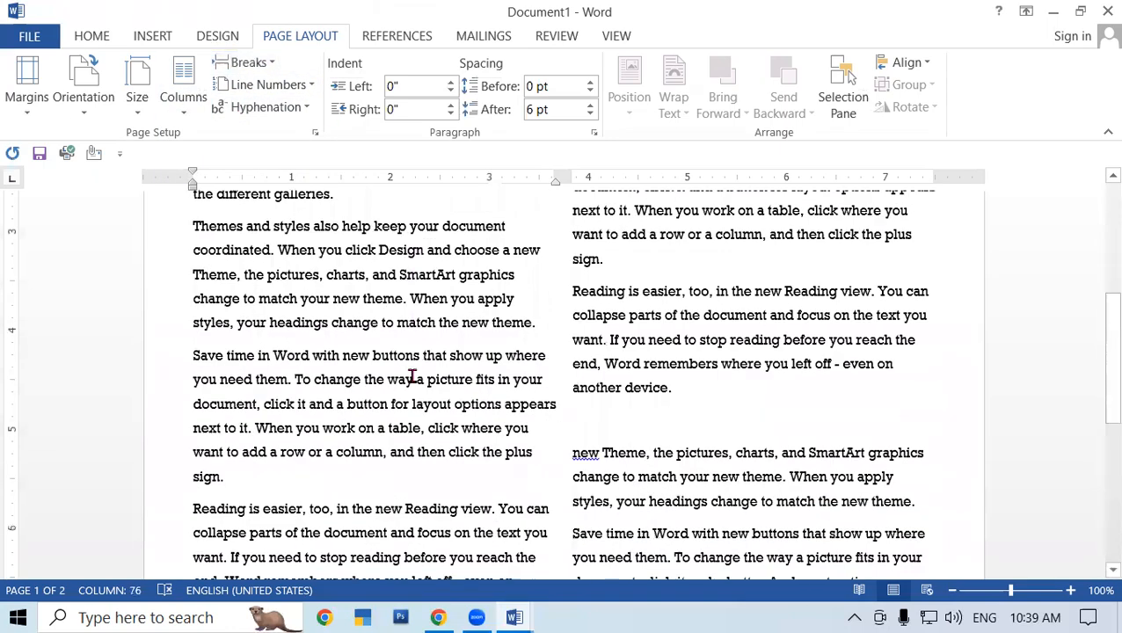
click(203, 374)
click(249, 61)
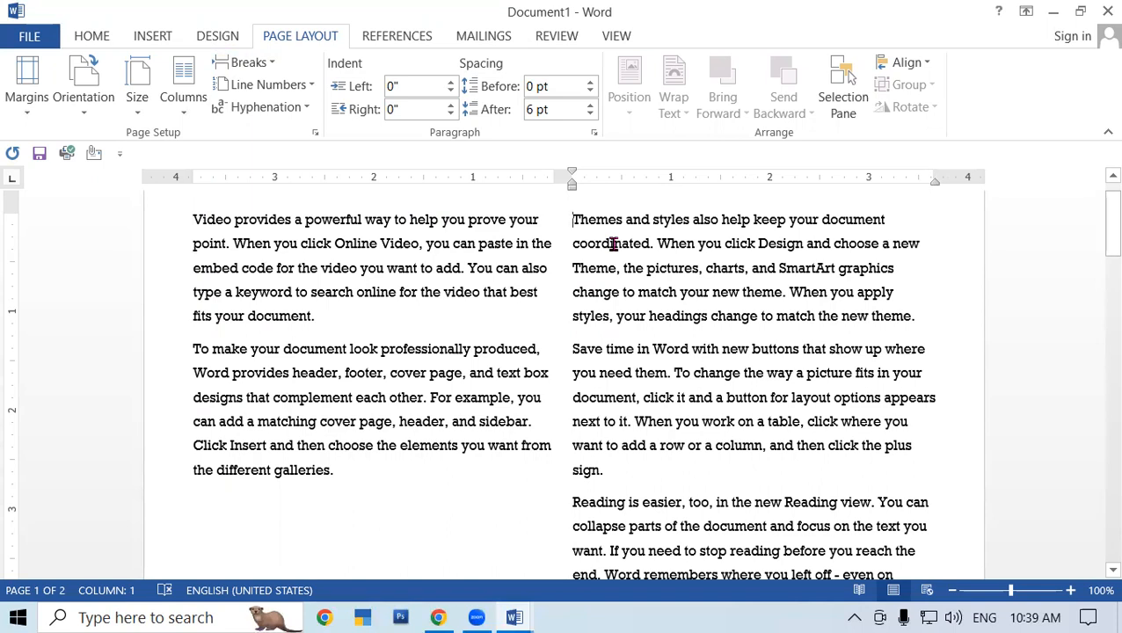
Insert a column break before the "Reading is easier" paragraph in the second column
scroll(644, 333, down, 4)
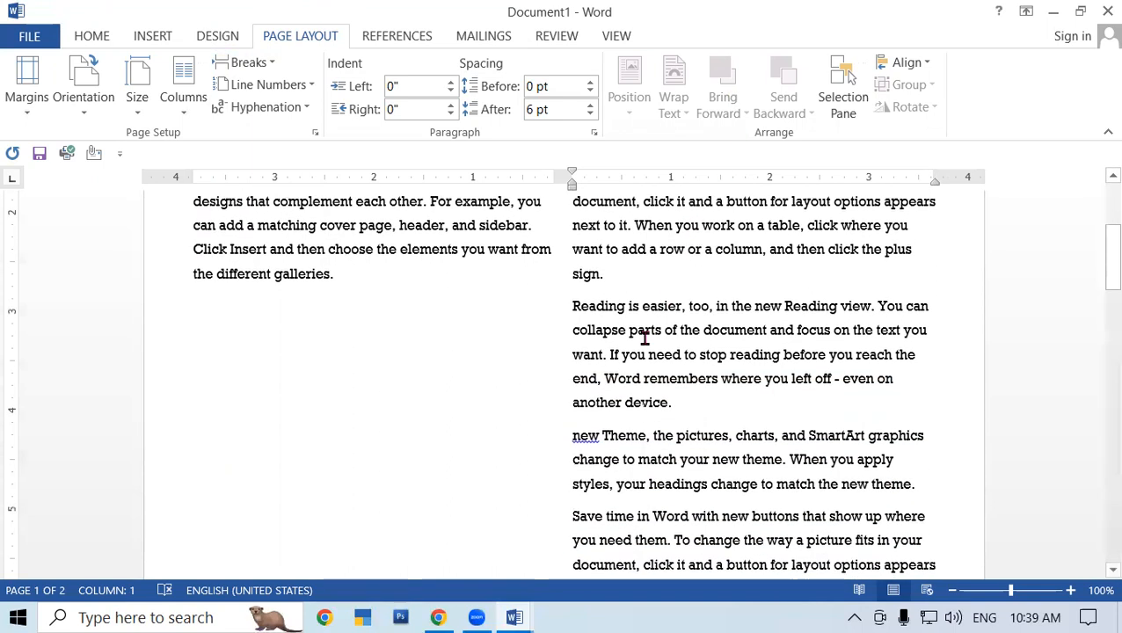
click(567, 304)
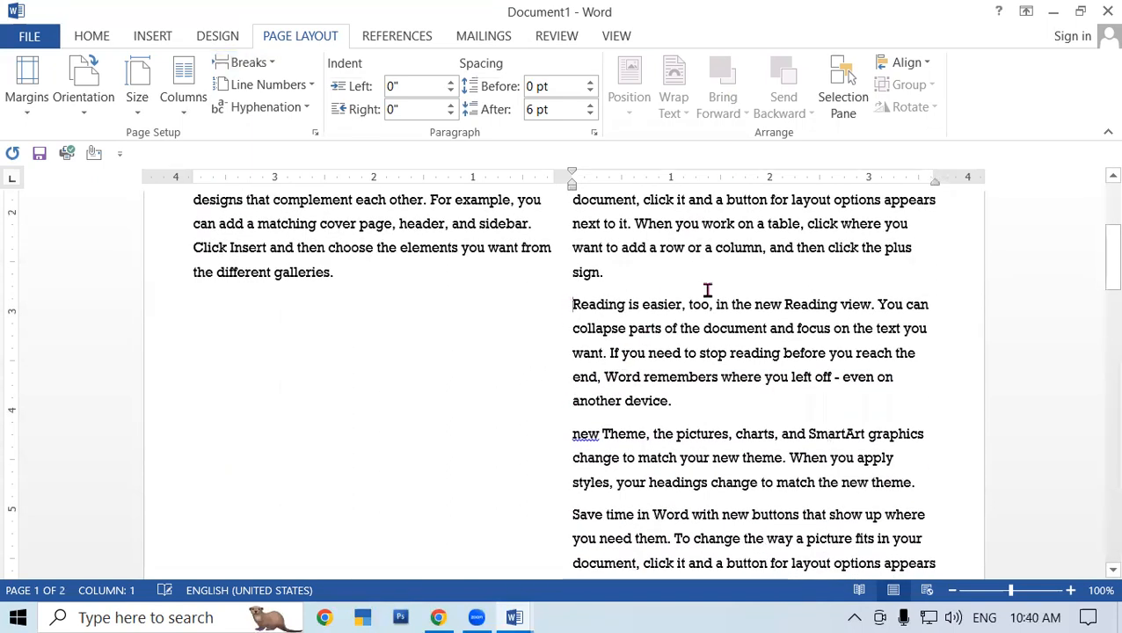
scroll(376, 331, up, 4)
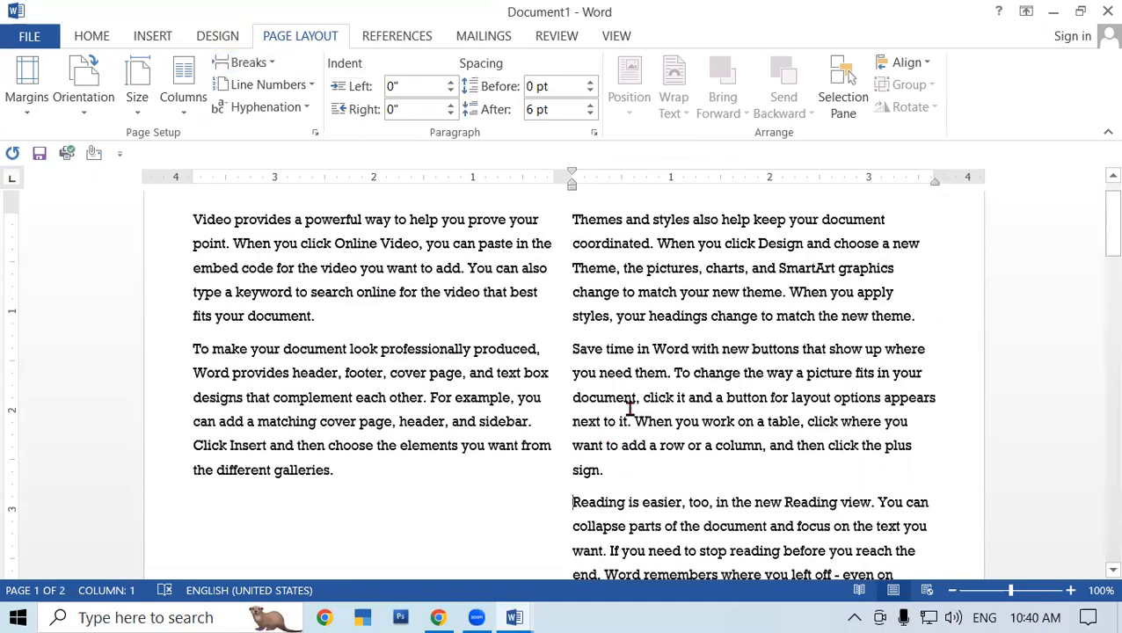
scroll(633, 408, down, 3)
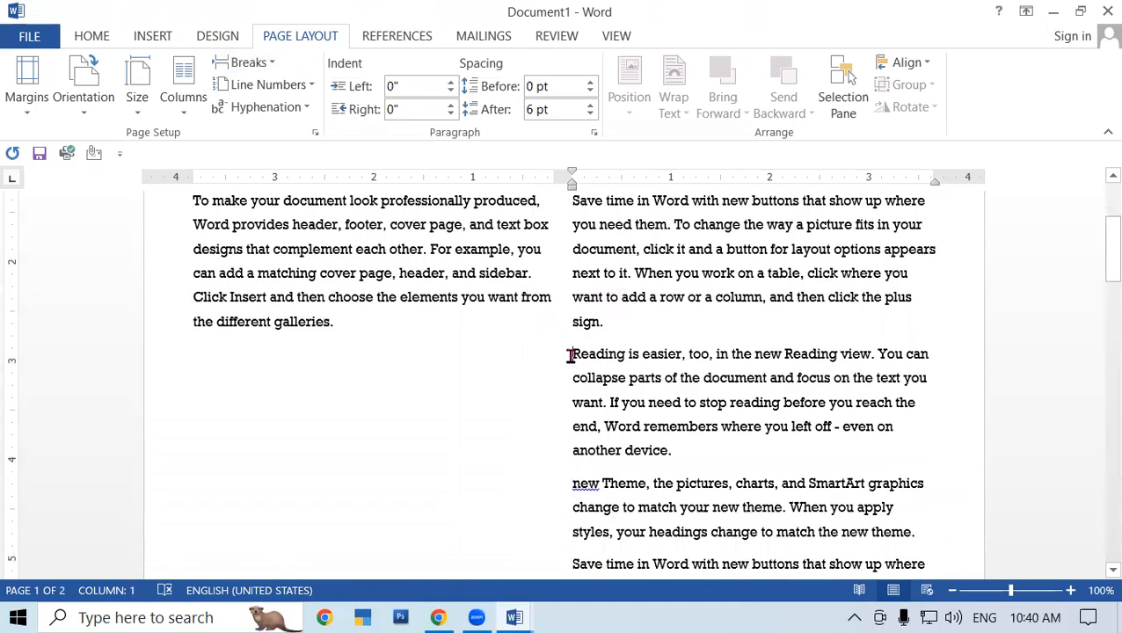
click(250, 63)
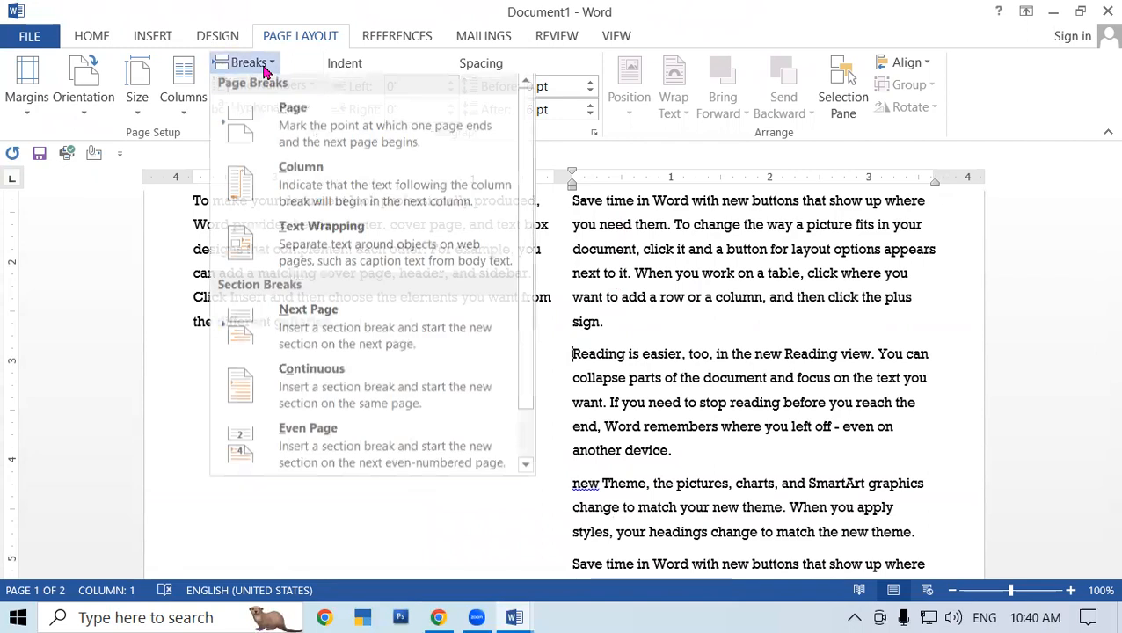
click(333, 187)
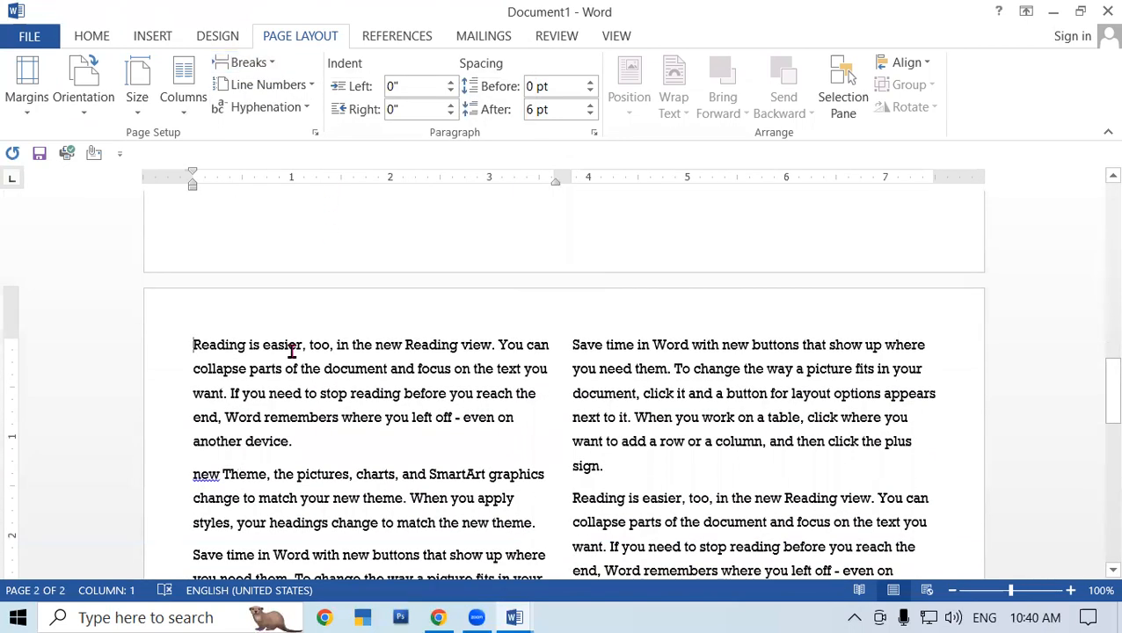
scroll(292, 350, up, 4)
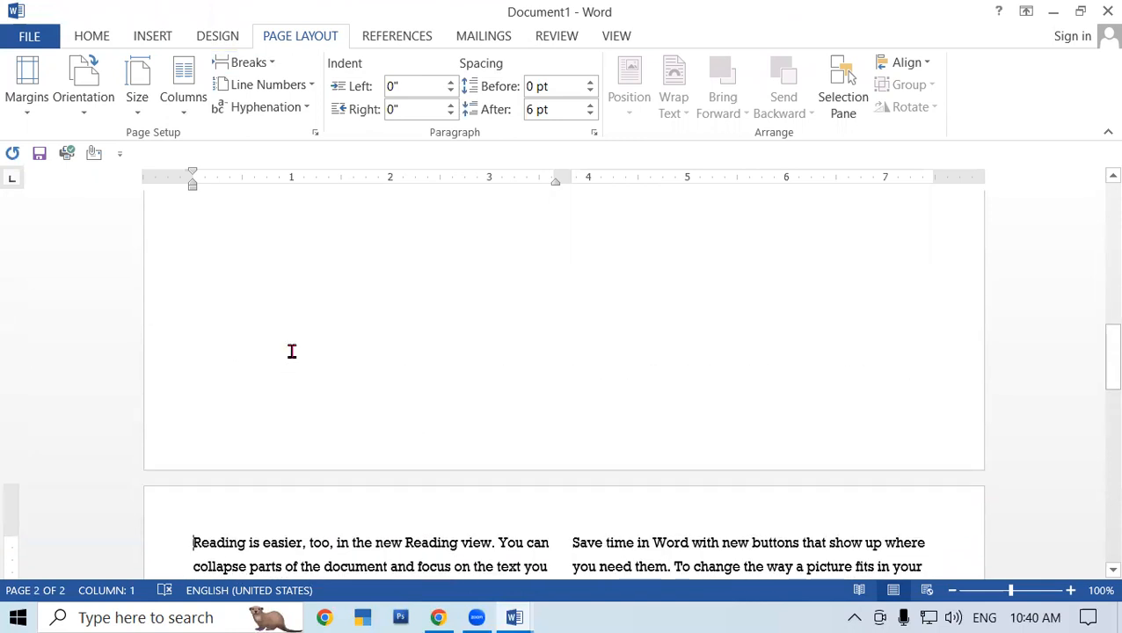
Return the document text to a single column and go back to the first page
click(183, 110)
click(218, 148)
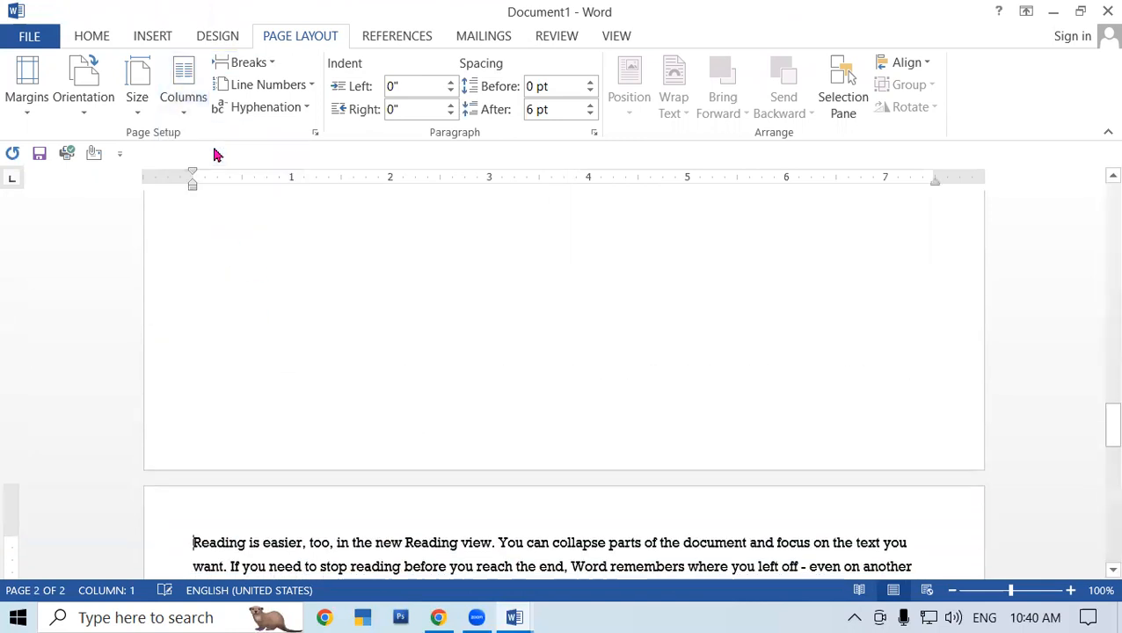
scroll(387, 305, up, 10)
scroll(417, 285, up, 6)
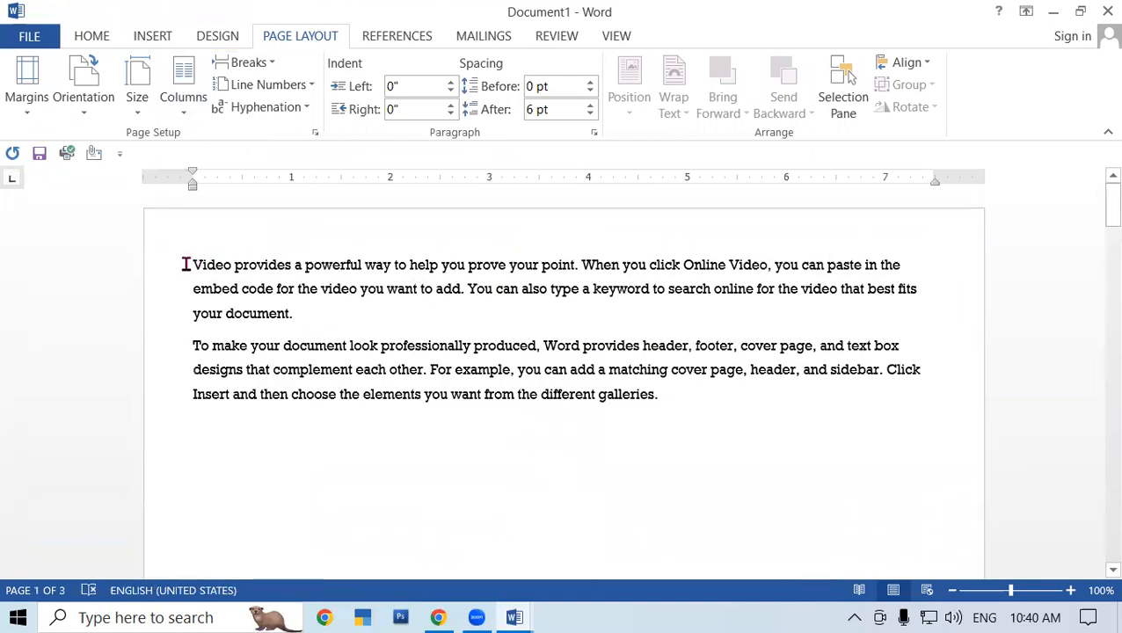
Insert a text wrapping break after "When you click Online Video," in the first paragraph
click(250, 62)
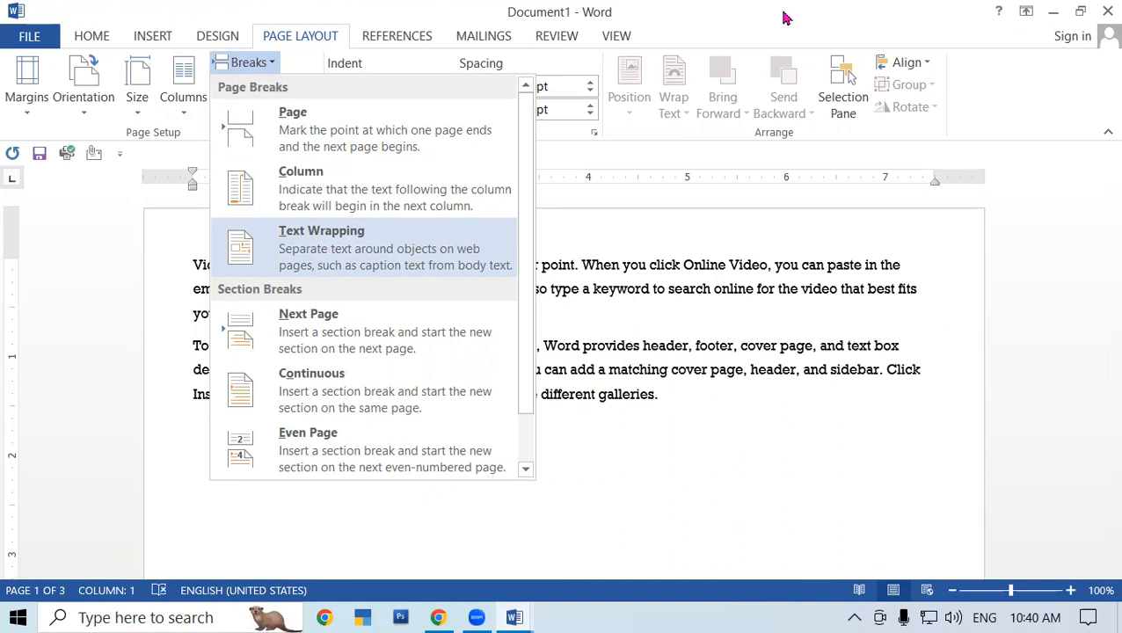
click(698, 246)
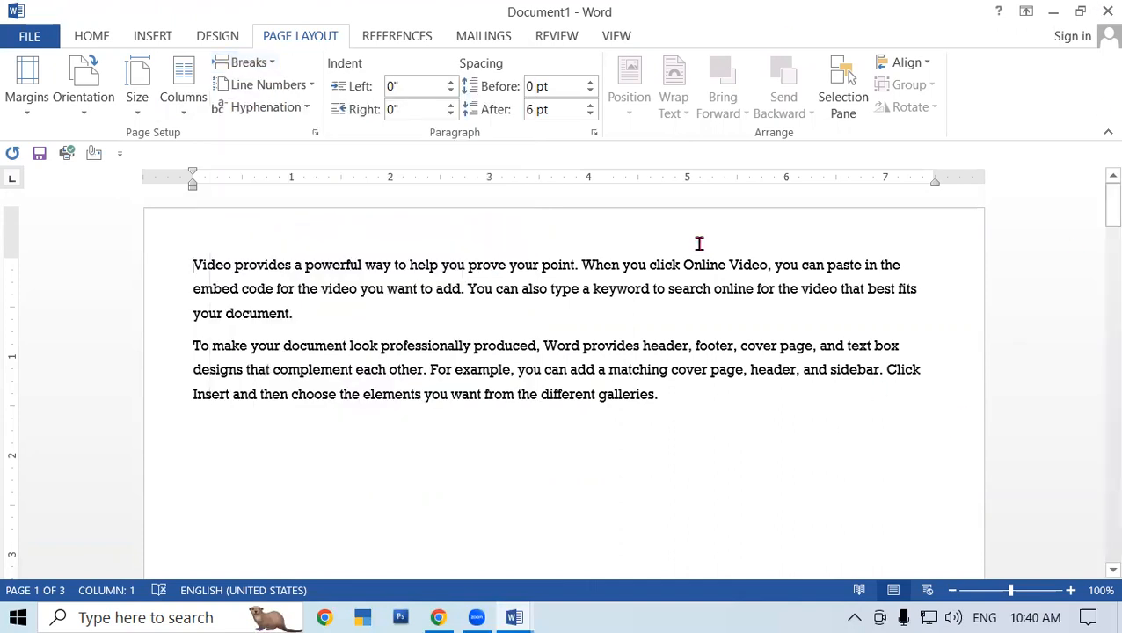
click(774, 264)
click(249, 64)
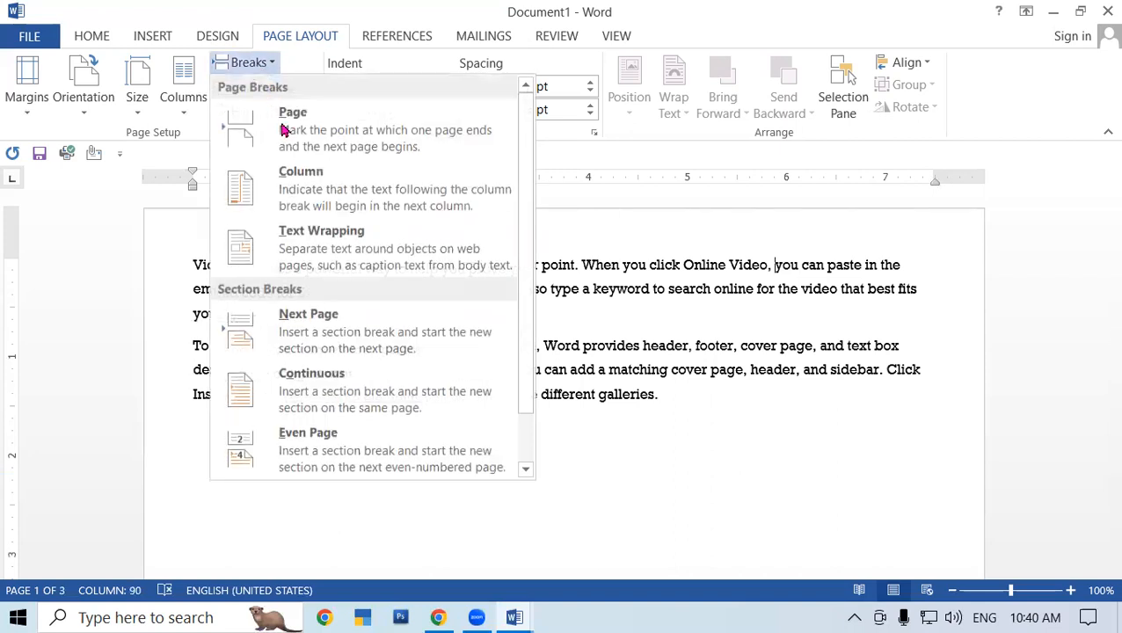
click(362, 249)
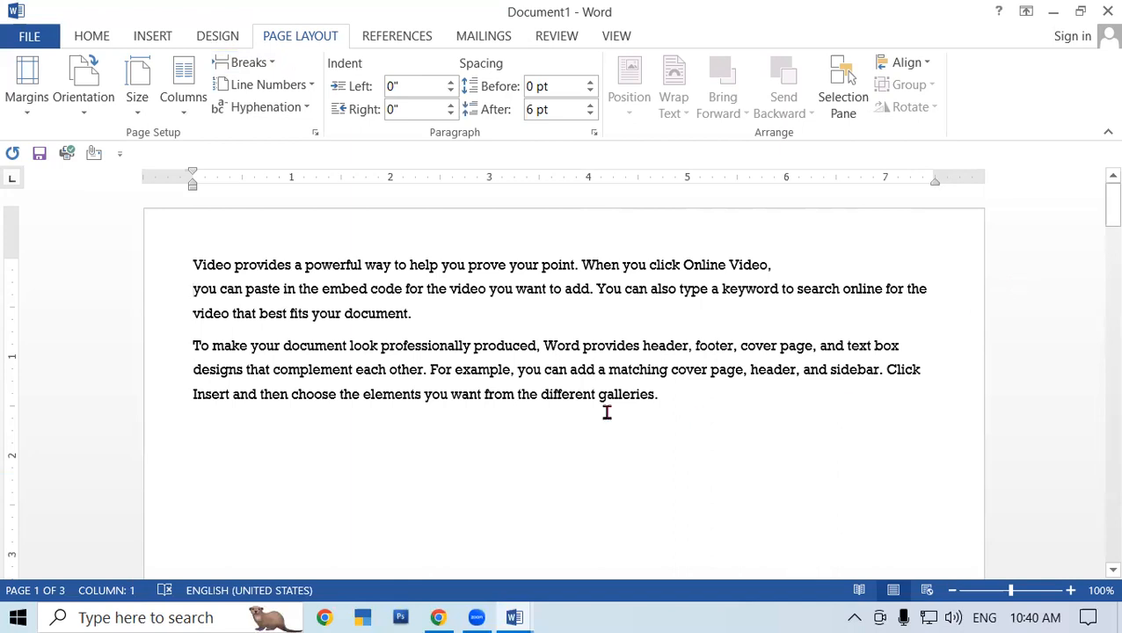
Try a text wrapping break before "You can also type a keyword" in the first paragraph and undo it
click(598, 298)
click(250, 61)
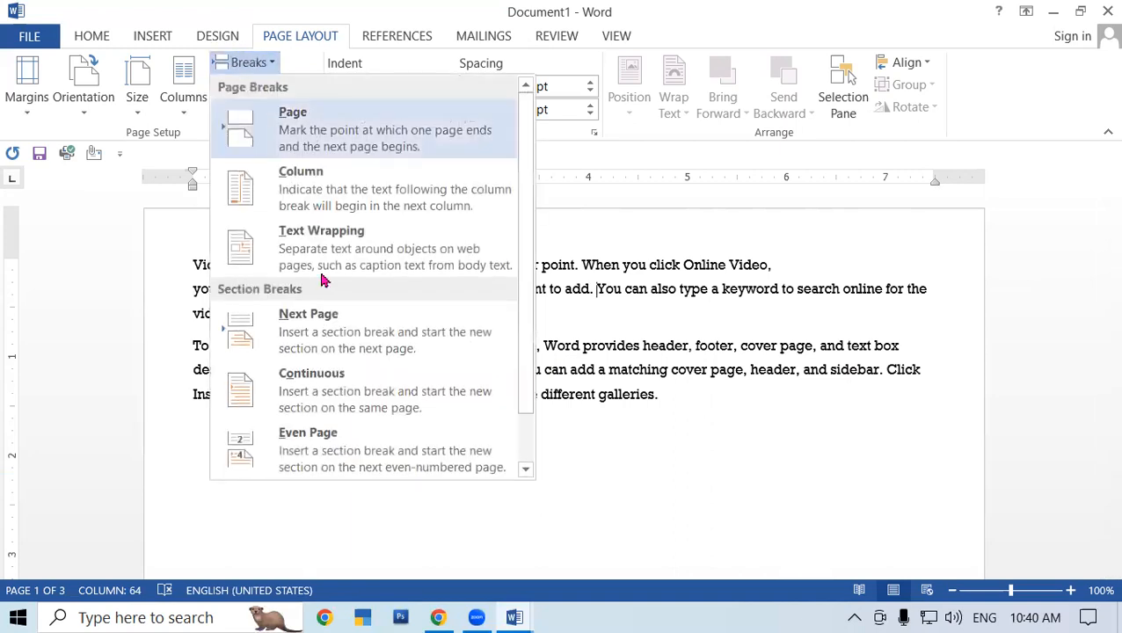
click(380, 245)
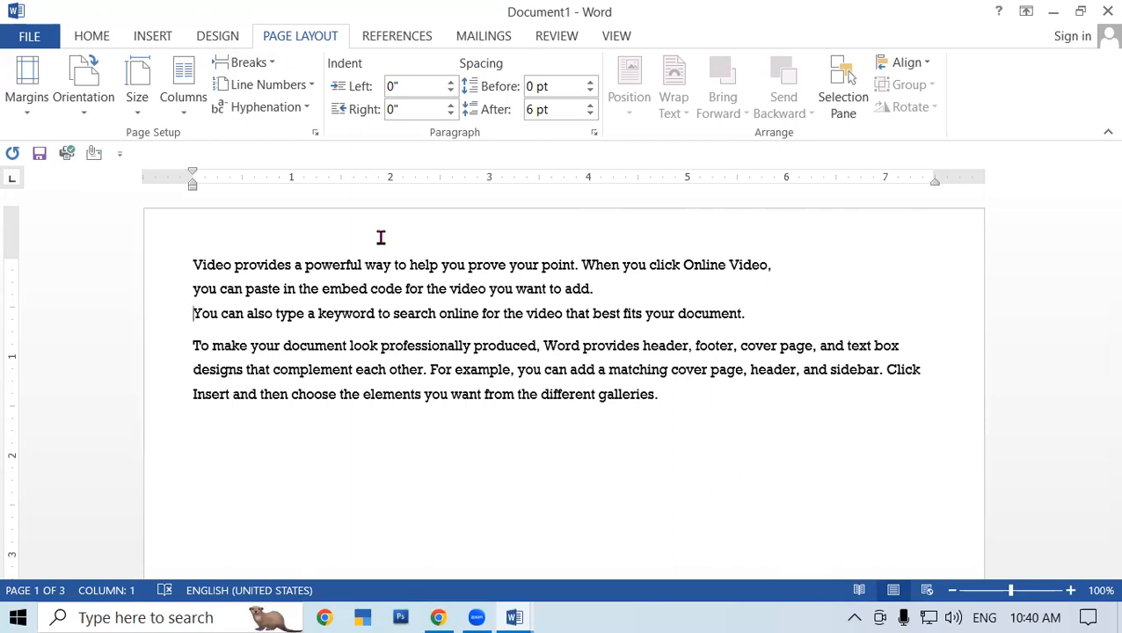
key(BackSpace)
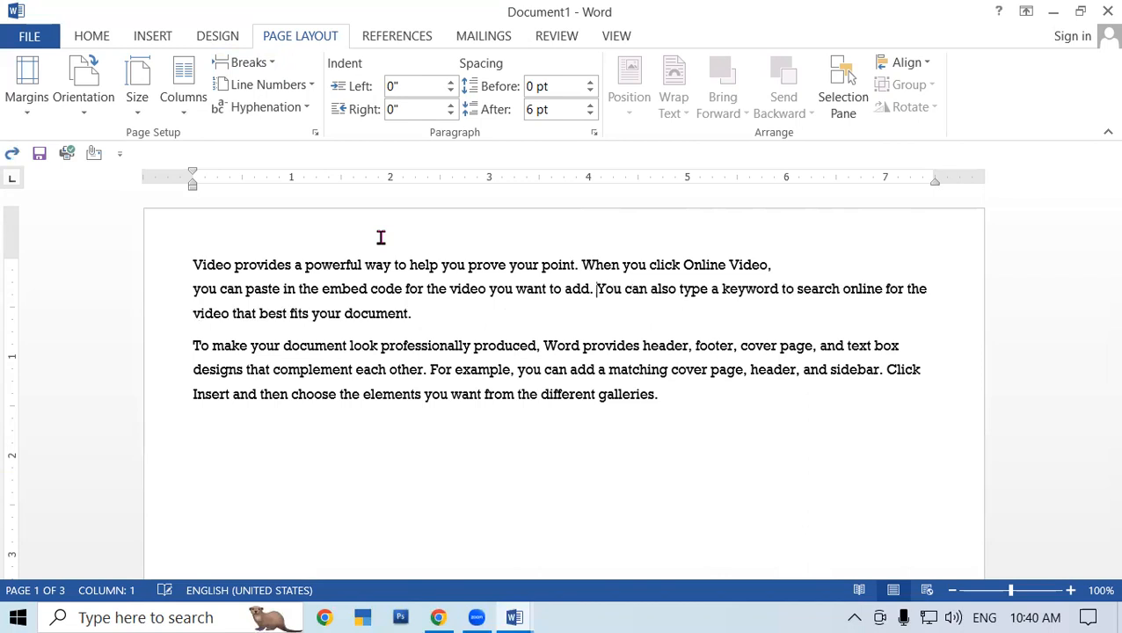
Examine the section break types and how the existing breaks divide the text across the pages
click(413, 313)
click(246, 62)
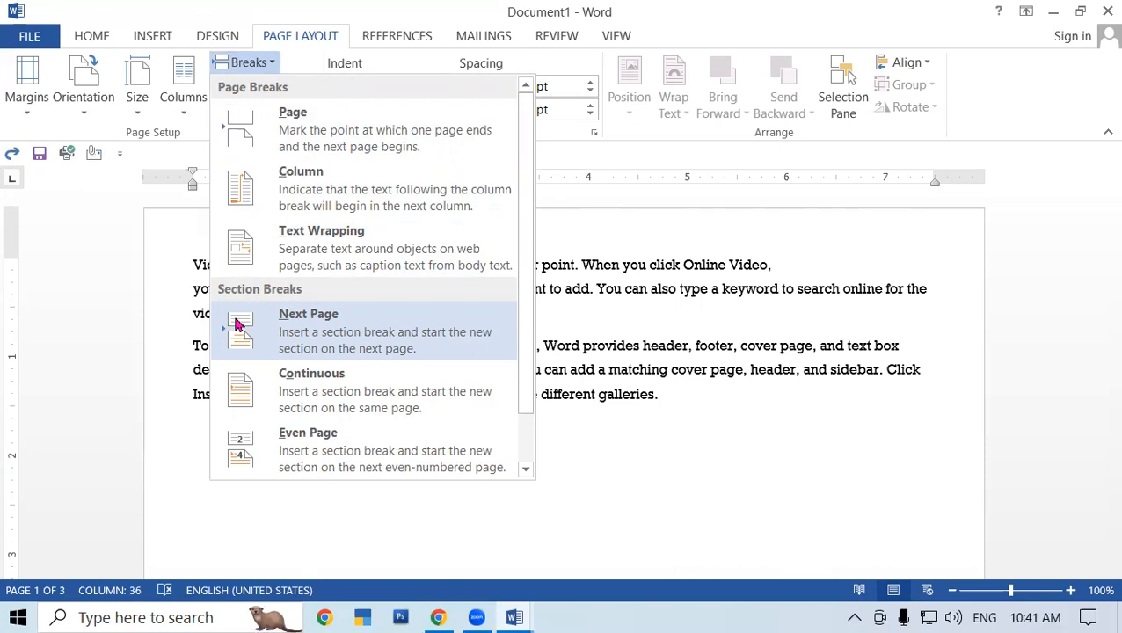
click(753, 335)
scroll(543, 418, down, 3)
scroll(588, 506, up, 1)
scroll(481, 189, down, 3)
scroll(524, 384, down, 6)
scroll(524, 384, down, 12)
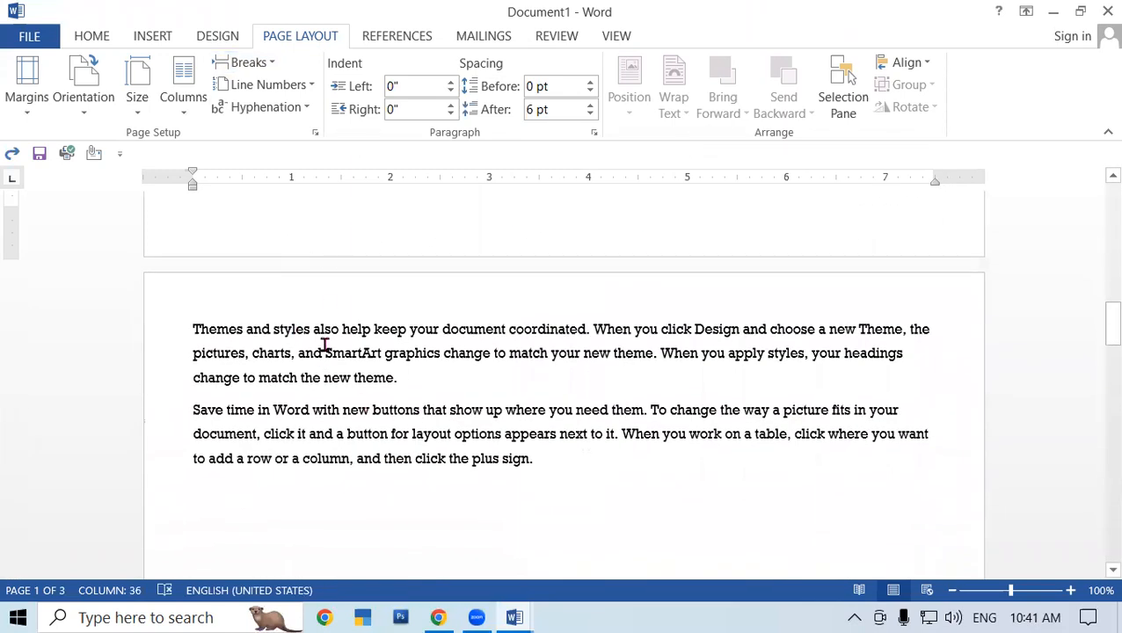
scroll(416, 400, up, 20)
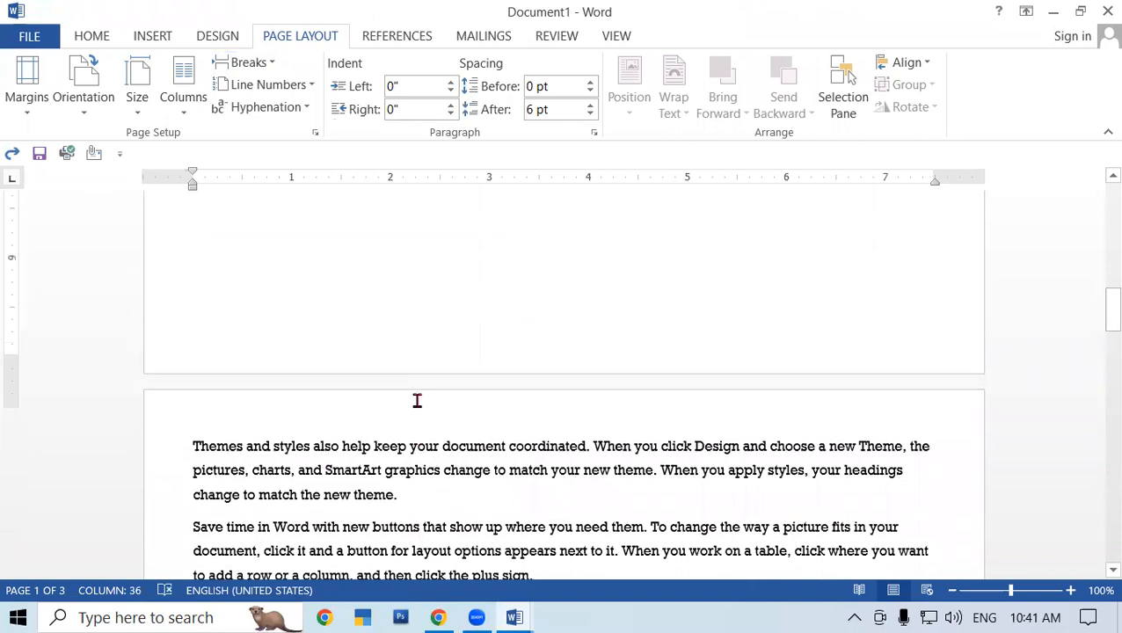
scroll(606, 322, up, 3)
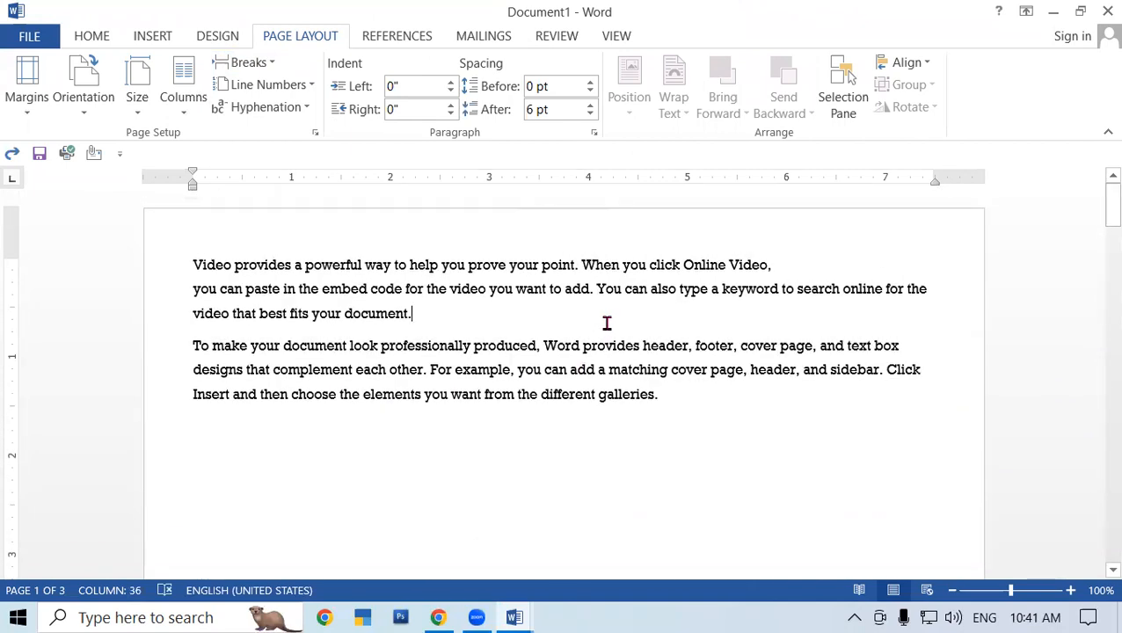
scroll(419, 383, down, 20)
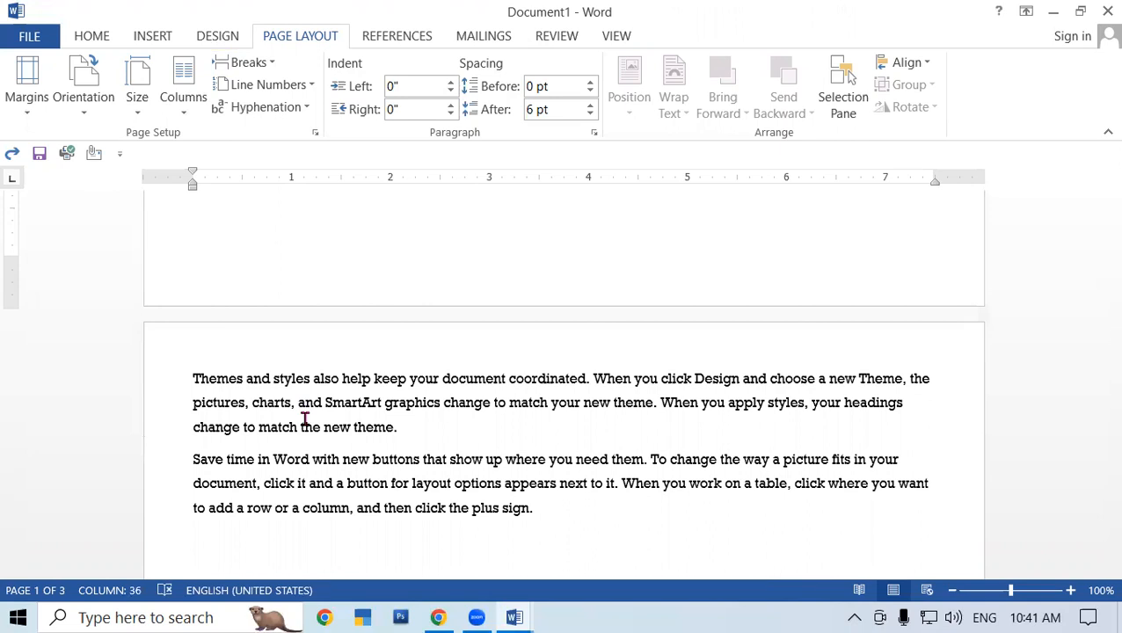
scroll(554, 393, up, 15)
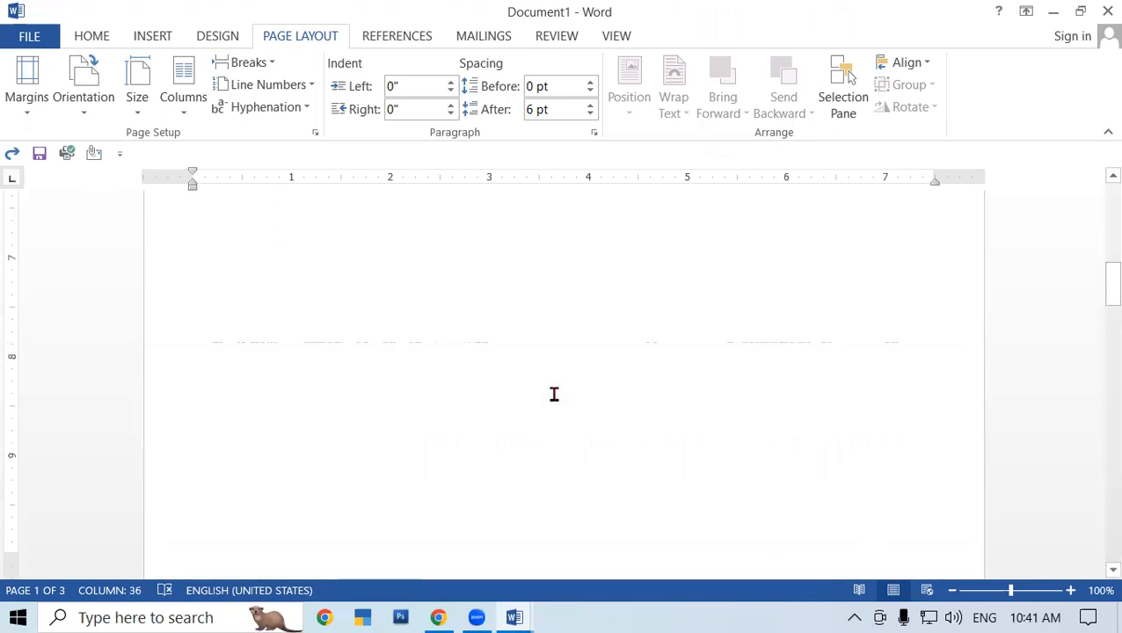
Insert a Next Page section break after "the different galleries." on the first page and review the resulting pages
click(688, 401)
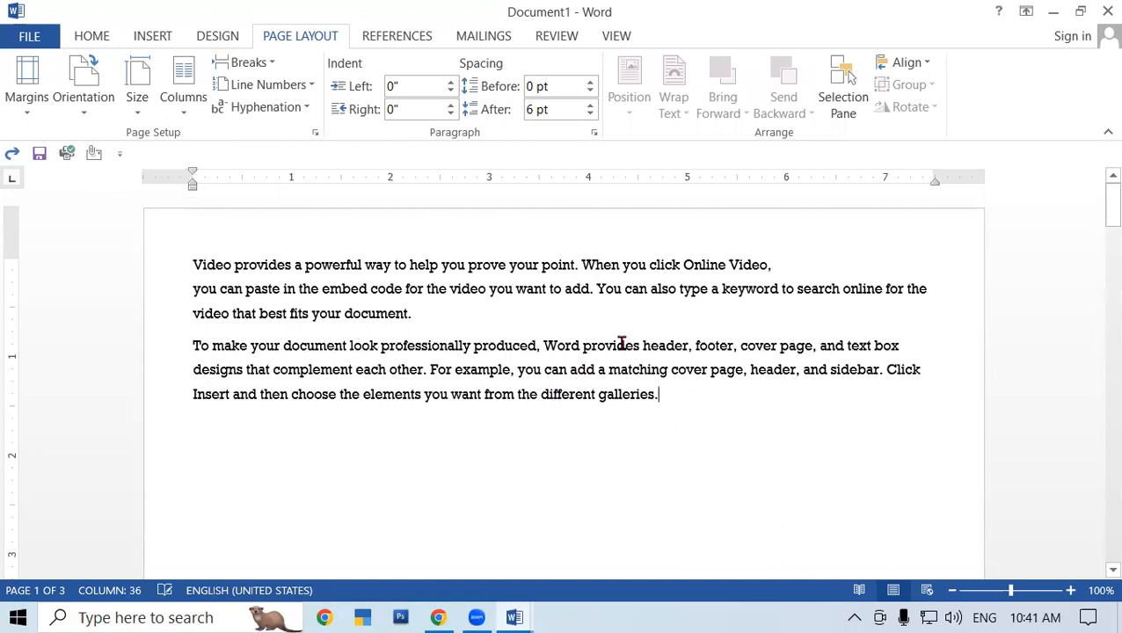
click(255, 64)
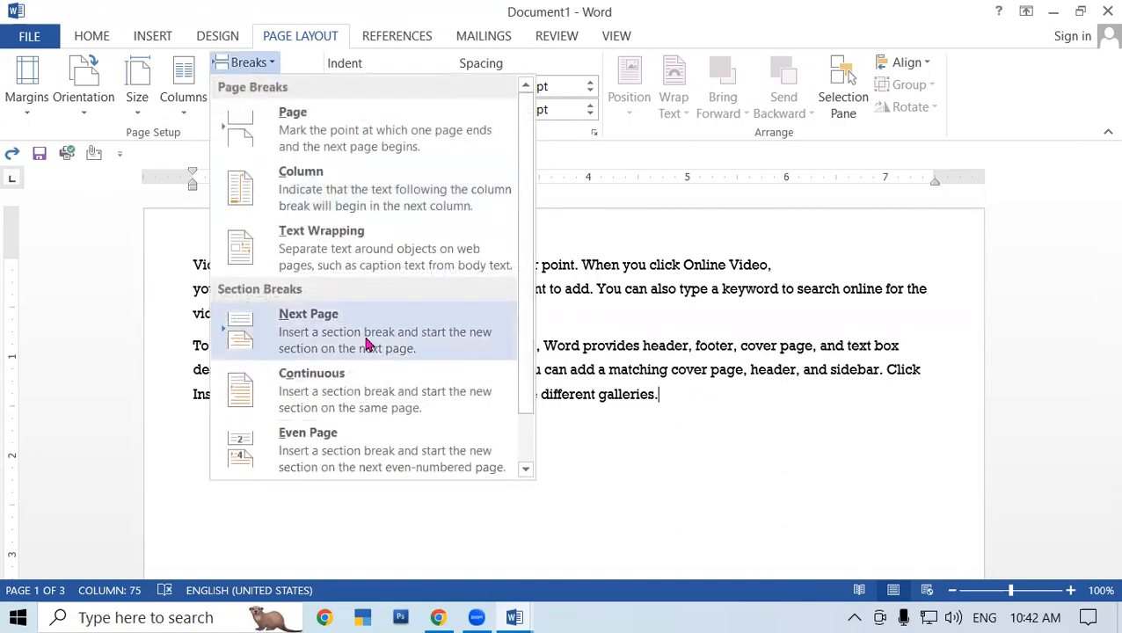
click(368, 341)
scroll(426, 352, down, 4)
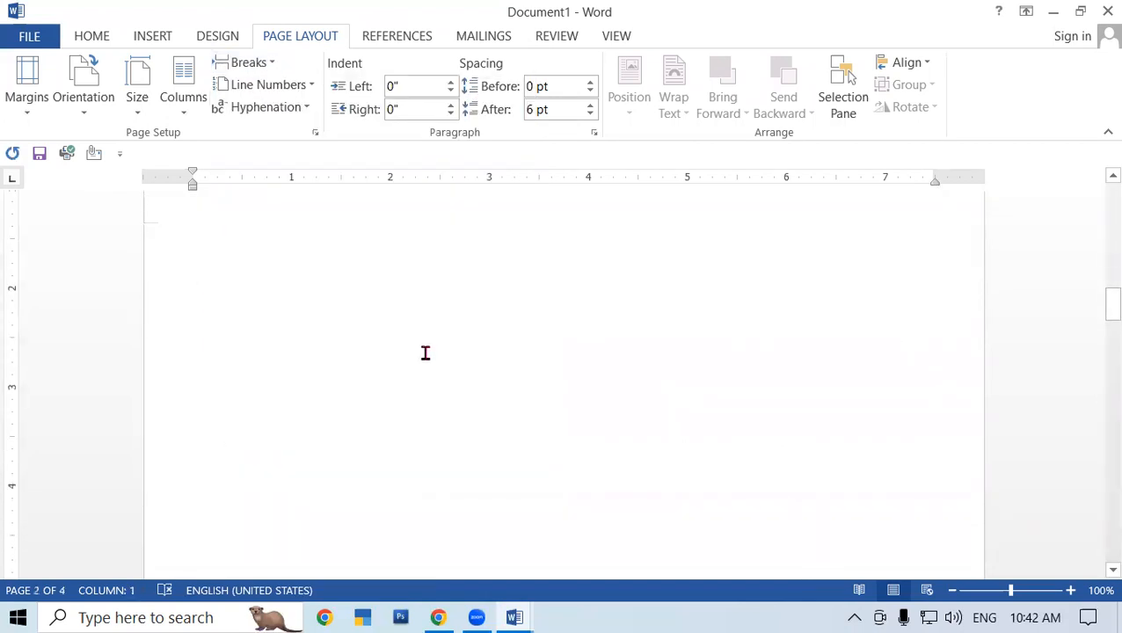
scroll(426, 352, down, 10)
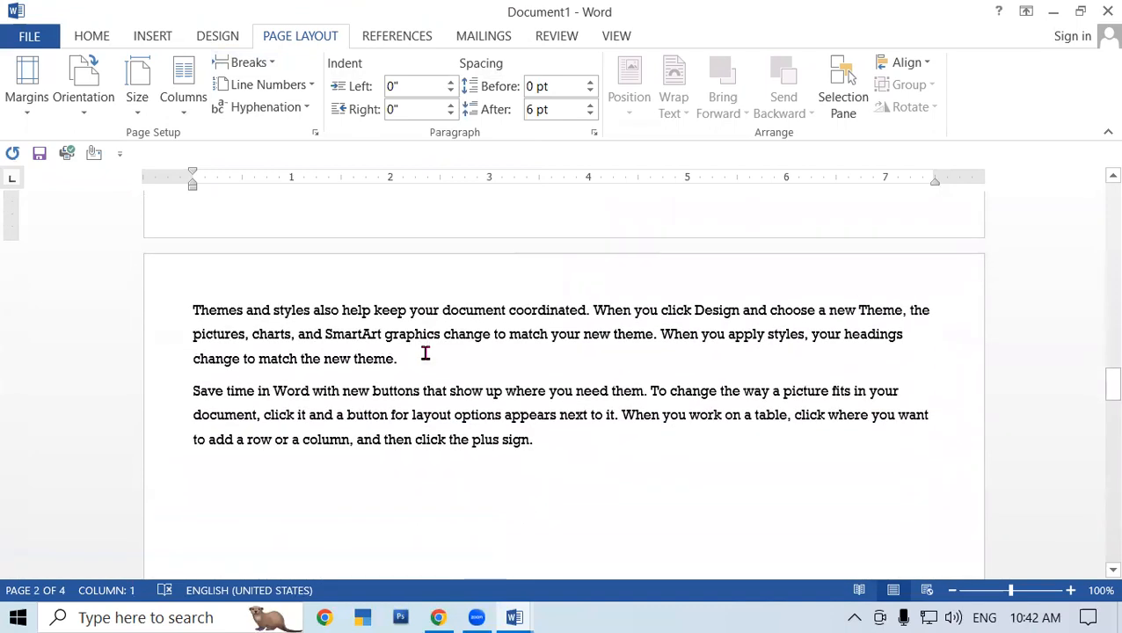
scroll(426, 353, up, 10)
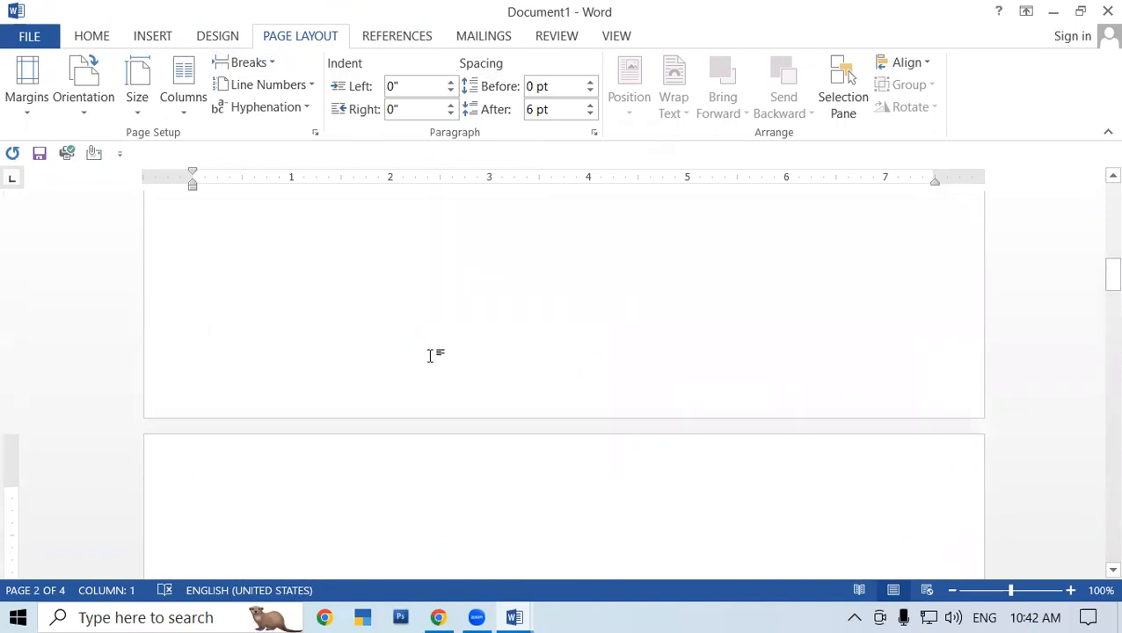
scroll(437, 358, up, 3)
click(747, 425)
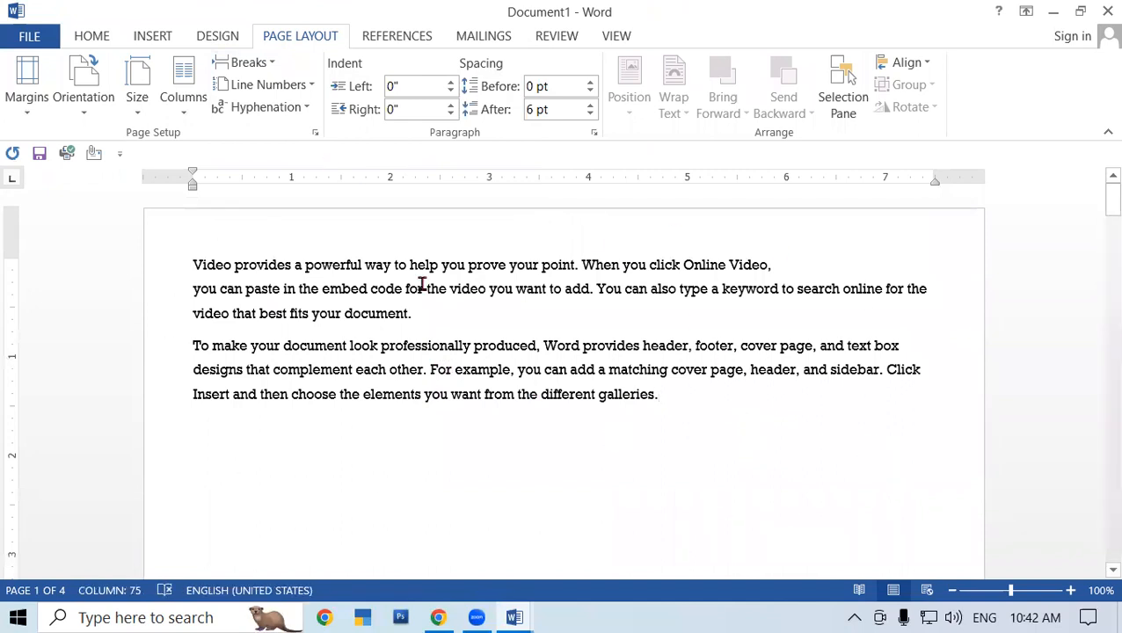
Apply a 3 pt thick-and-thin box page border to this section only and check the pages below
click(203, 42)
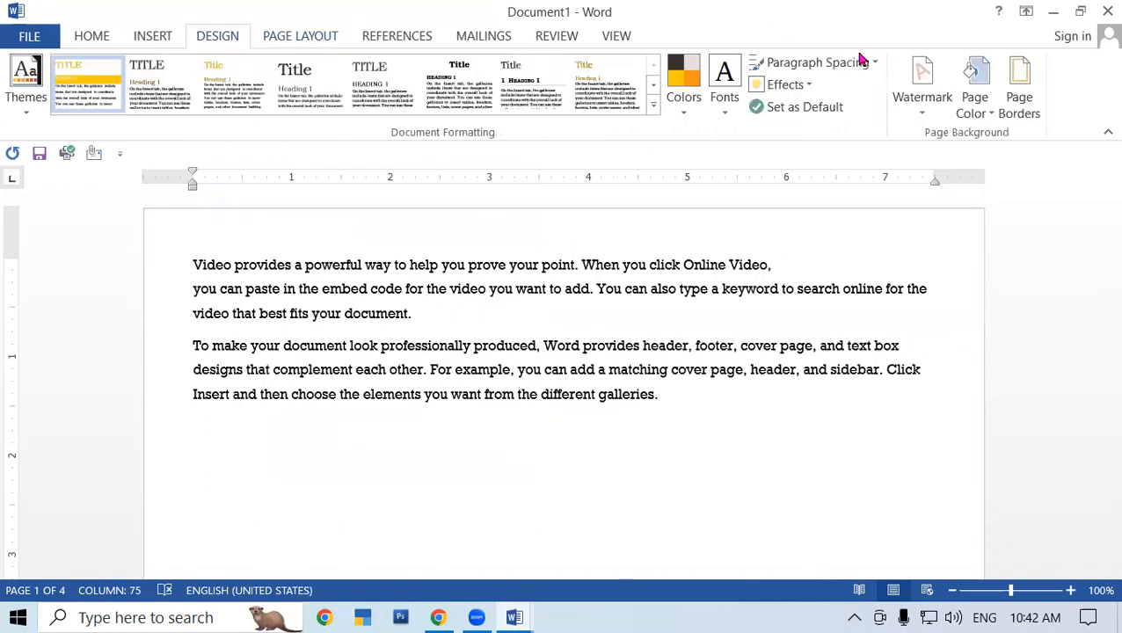
click(1018, 91)
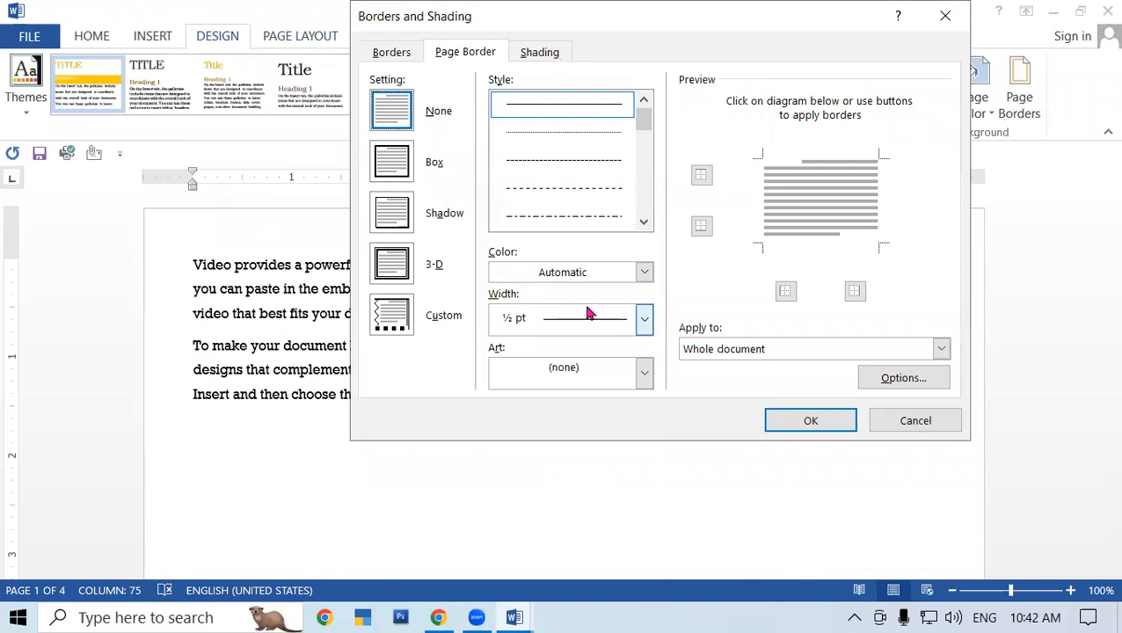
drag(643, 126, 646, 150)
click(614, 158)
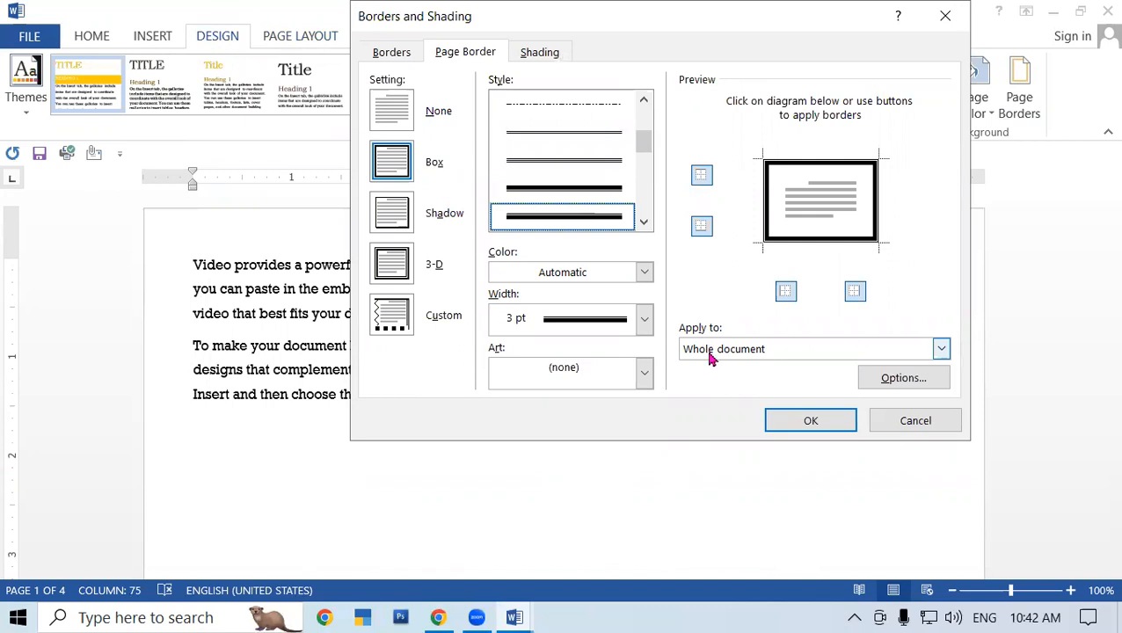
click(710, 352)
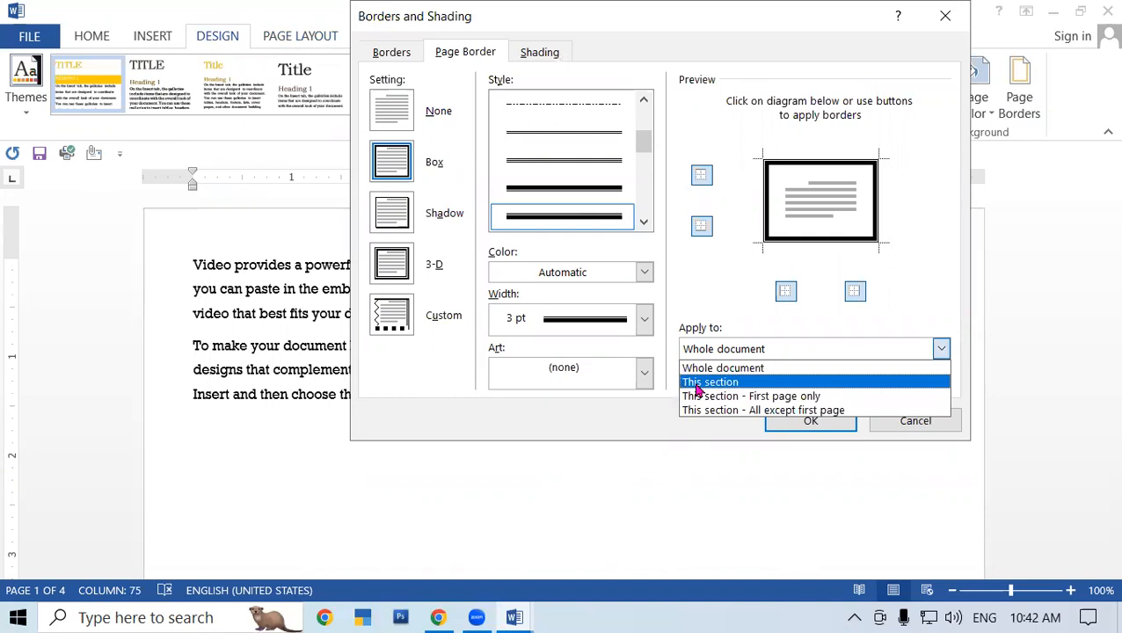
click(697, 387)
click(806, 421)
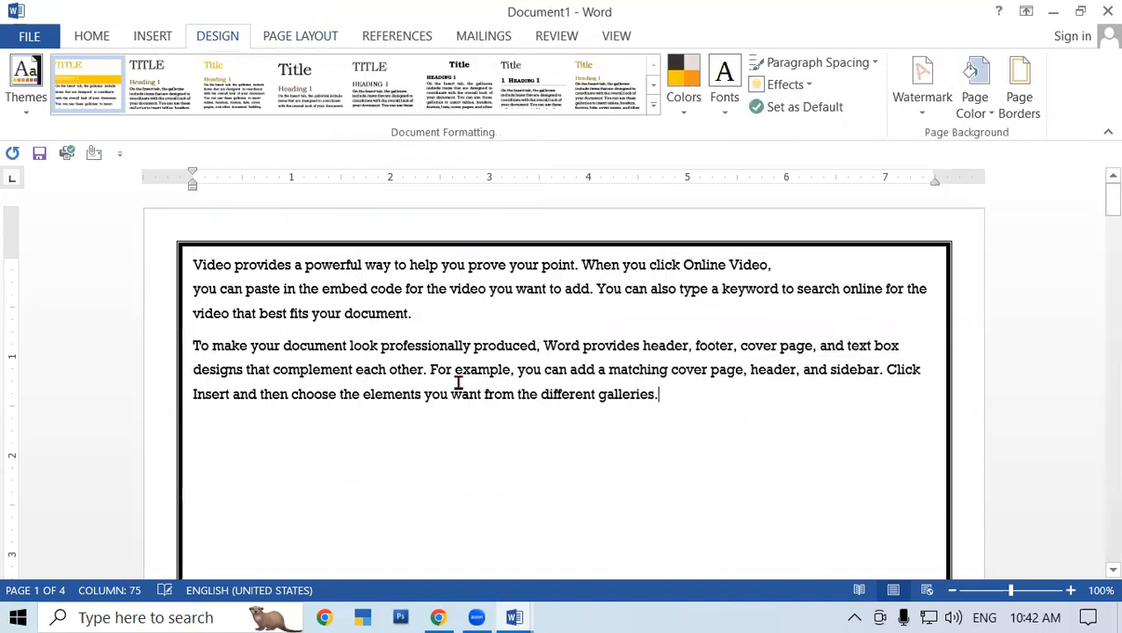
scroll(454, 381, down, 7)
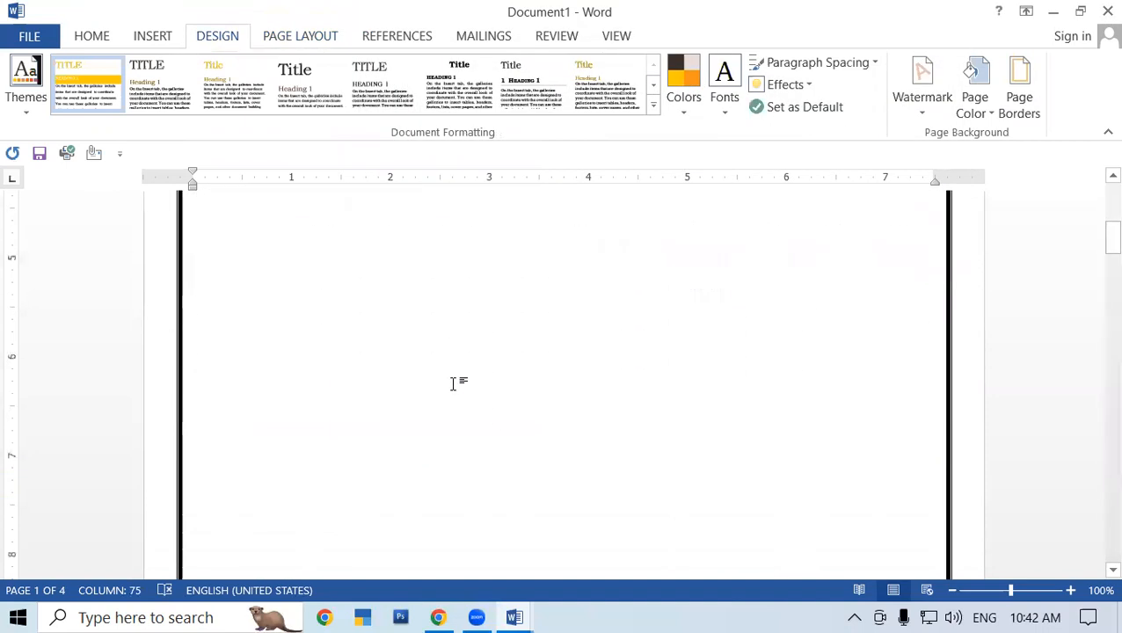
scroll(430, 404, down, 6)
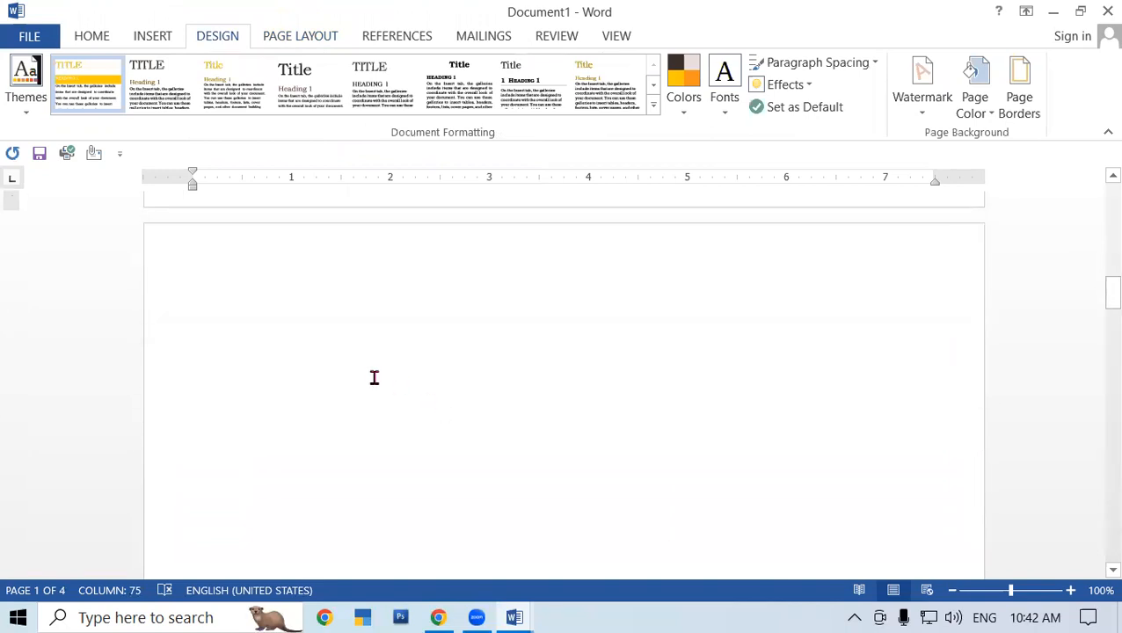
Insert a Continuous section break at the start of the second page and review the pages around it
click(346, 299)
scroll(350, 312, up, 3)
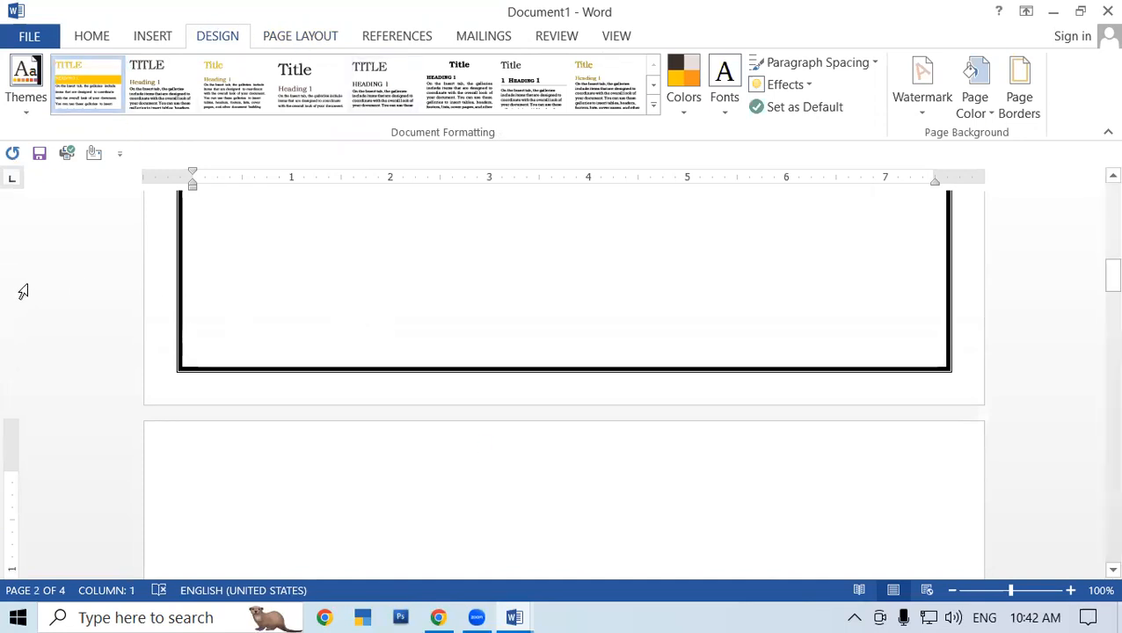
click(327, 37)
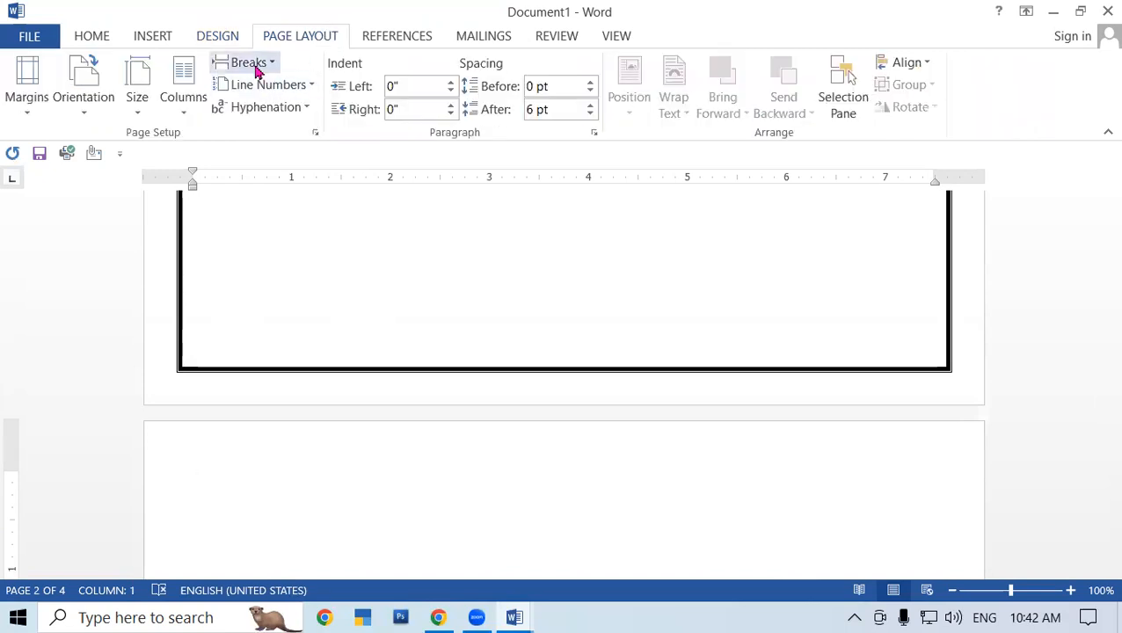
click(255, 71)
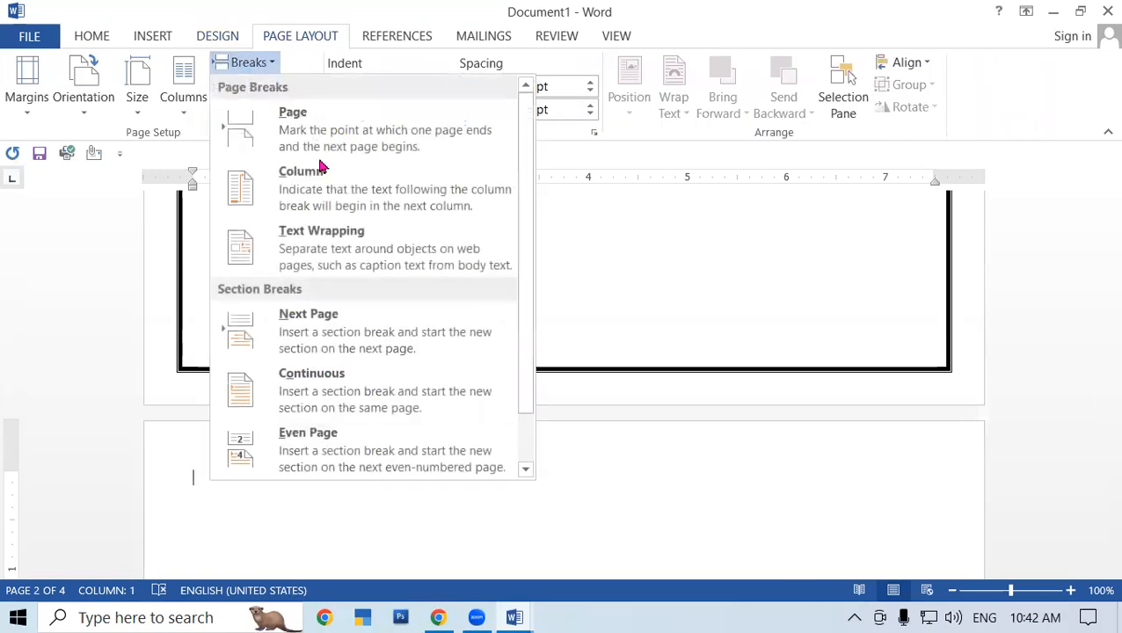
click(349, 389)
scroll(658, 329, up, 5)
scroll(571, 324, down, 3)
scroll(422, 321, up, 3)
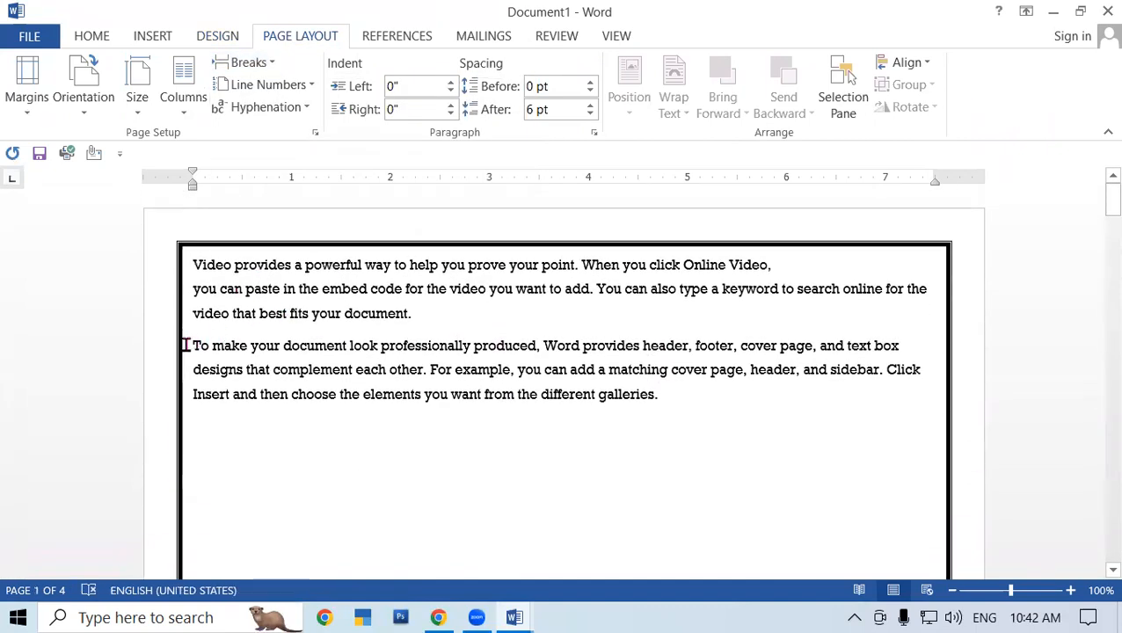
Insert a Continuous section break before "To make your document look" and indent that paragraph about 0.19" from the left
click(191, 346)
click(263, 65)
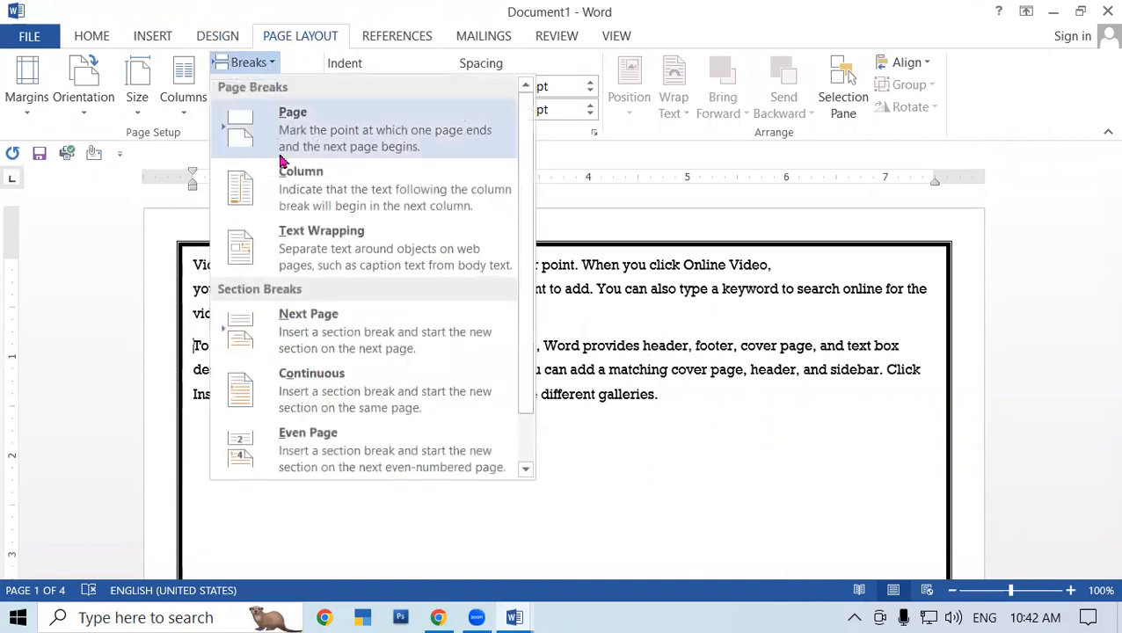
click(372, 391)
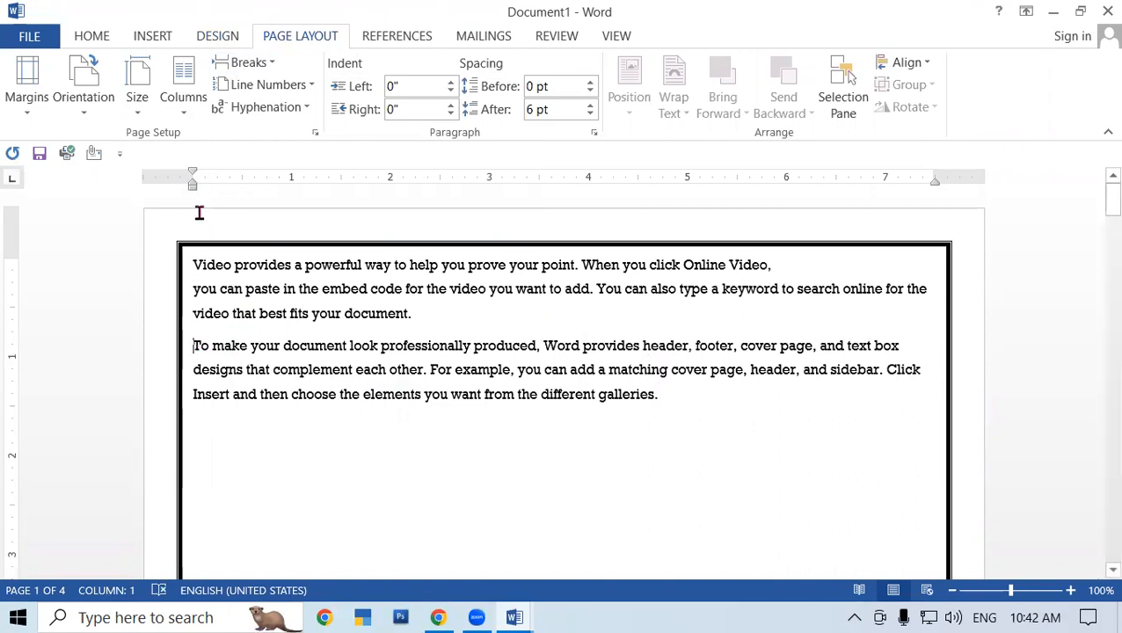
drag(194, 190, 422, 221)
mouse_move(478, 253)
mouse_down()
mouse_move(233, 261)
mouse_move(316, 285)
mouse_move(475, 302)
mouse_move(224, 314)
mouse_move(396, 401)
mouse_move(233, 440)
mouse_move(779, 443)
mouse_move(212, 429)
mouse_up()
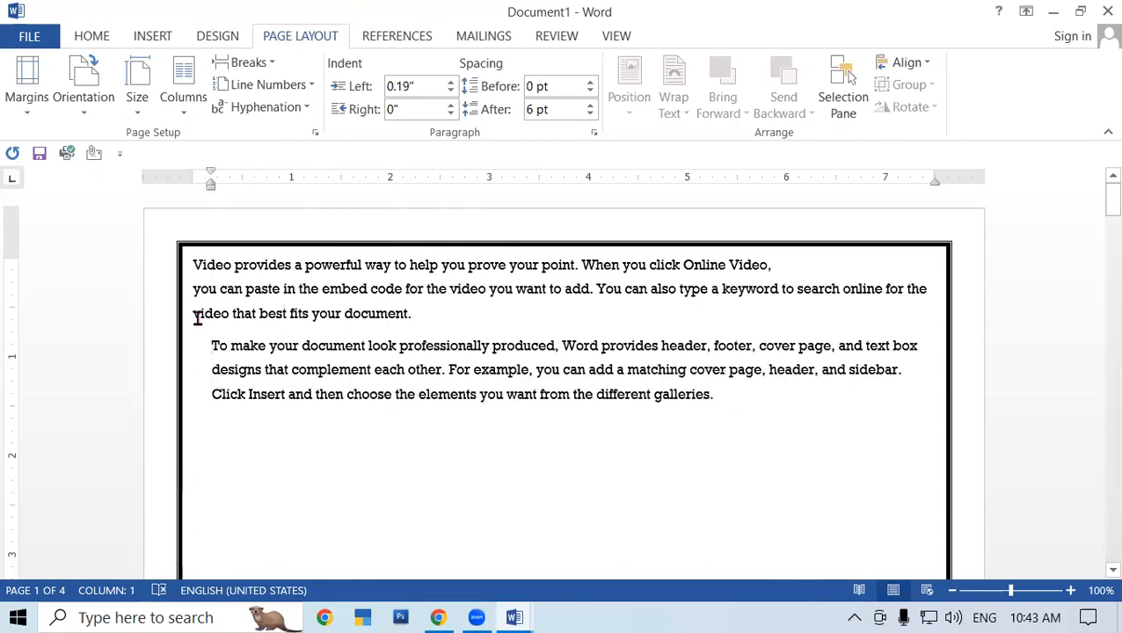
Examine the Even Page and Odd Page section break options, then place the insertion point after "the different galleries."
click(255, 64)
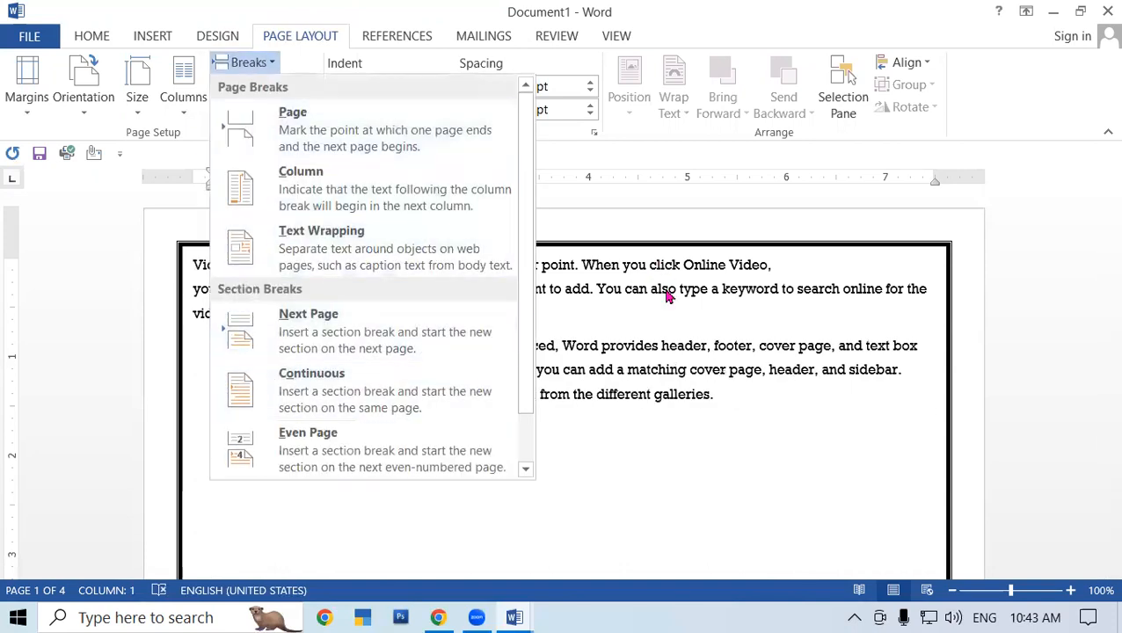
scroll(524, 227, down, 1)
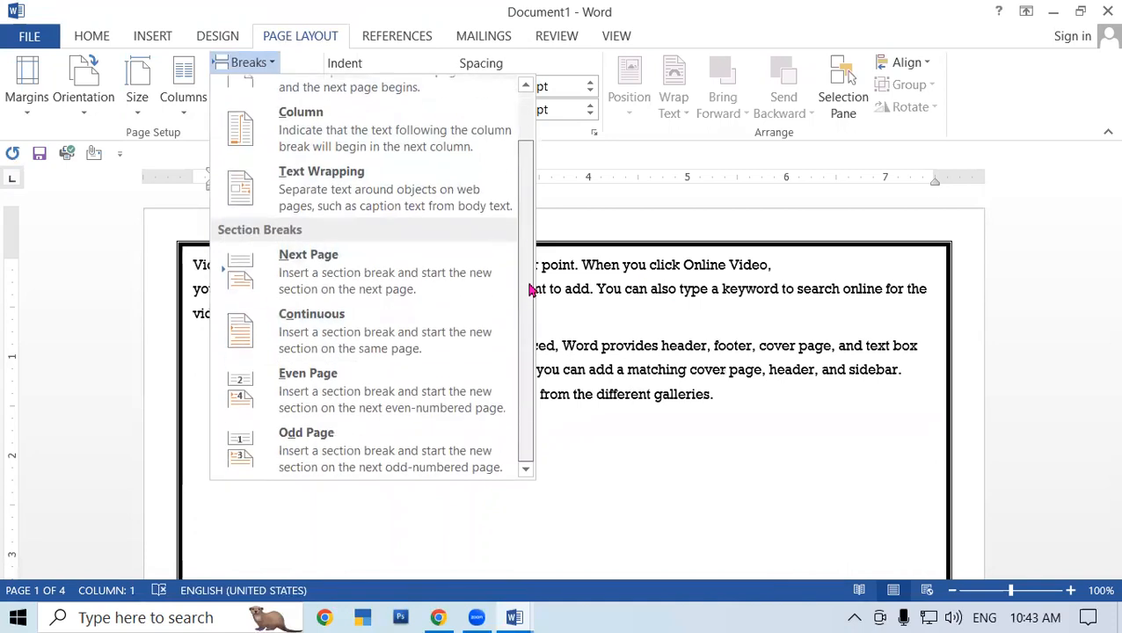
click(680, 298)
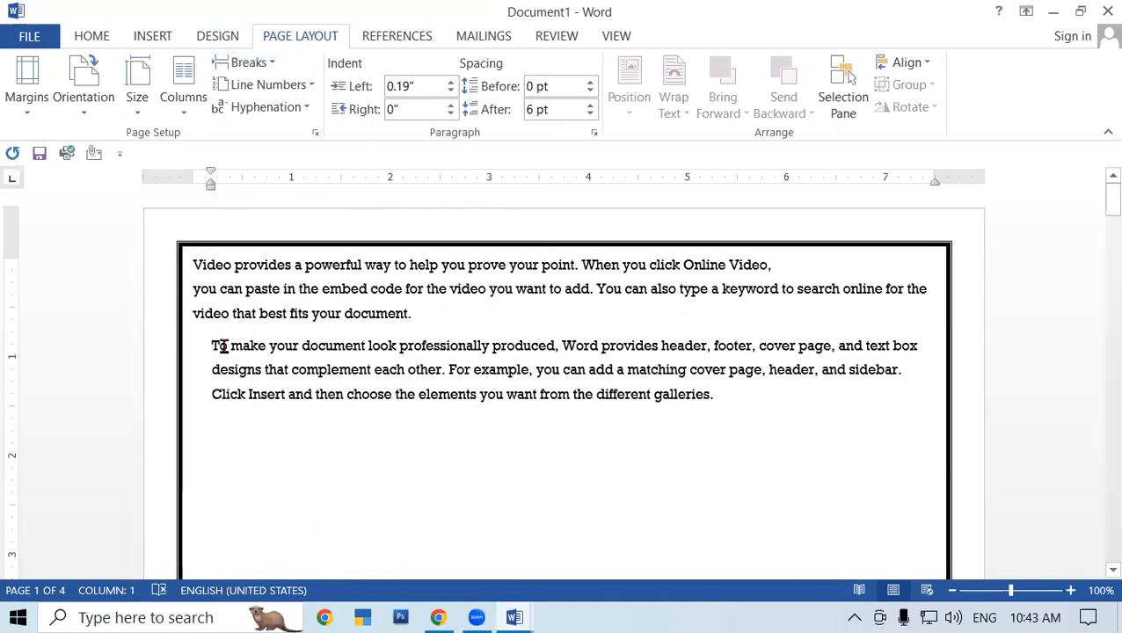
click(250, 63)
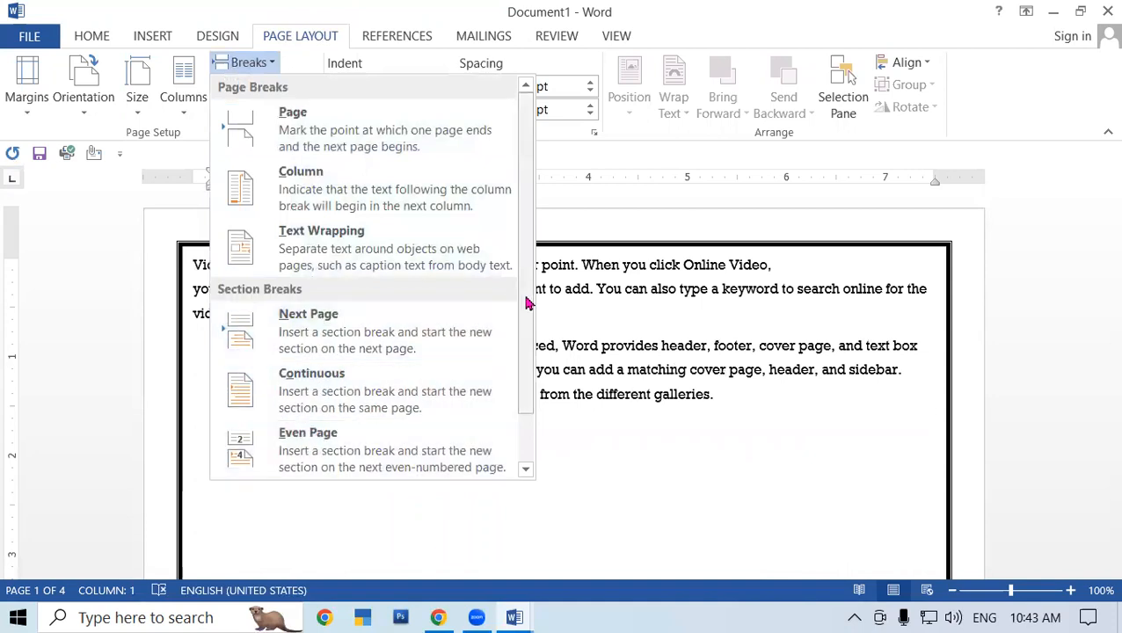
drag(527, 302, 526, 358)
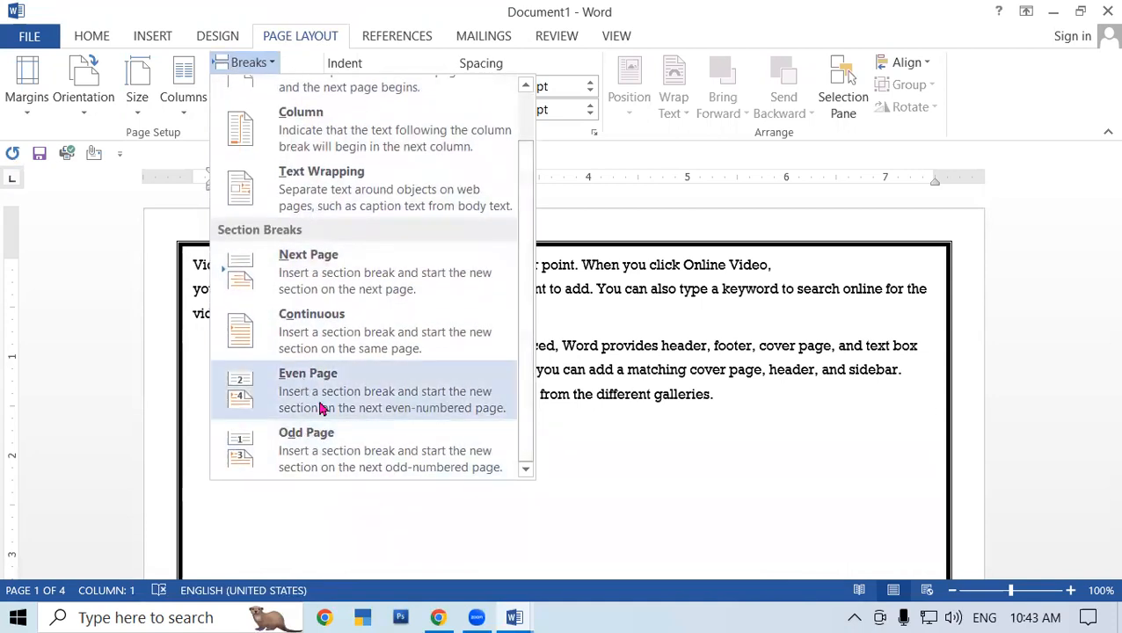
click(633, 426)
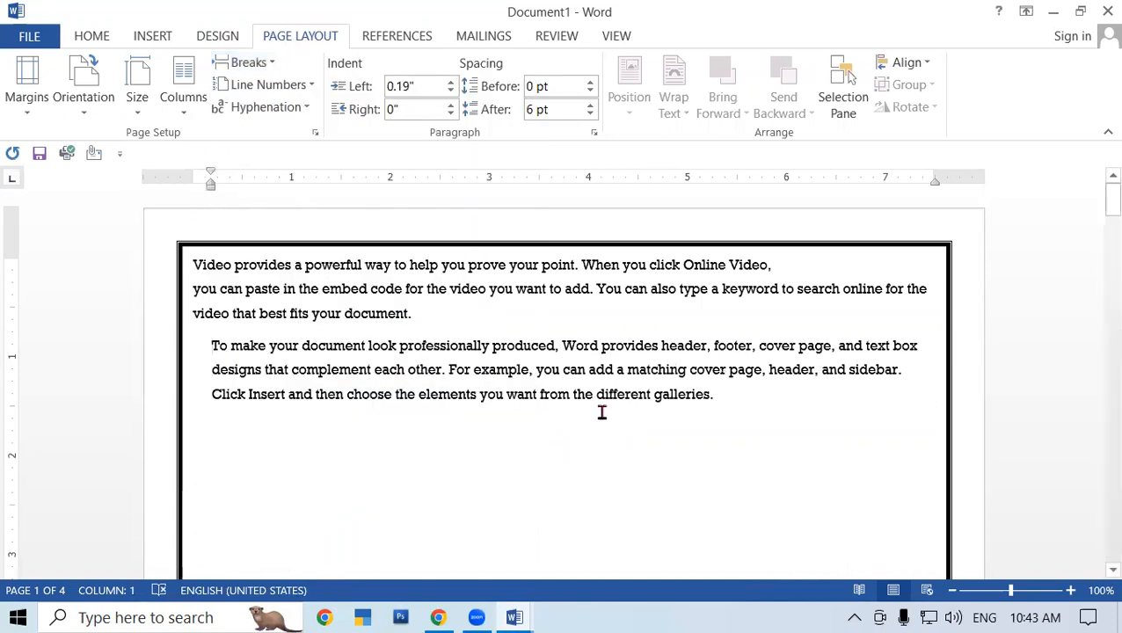
click(723, 395)
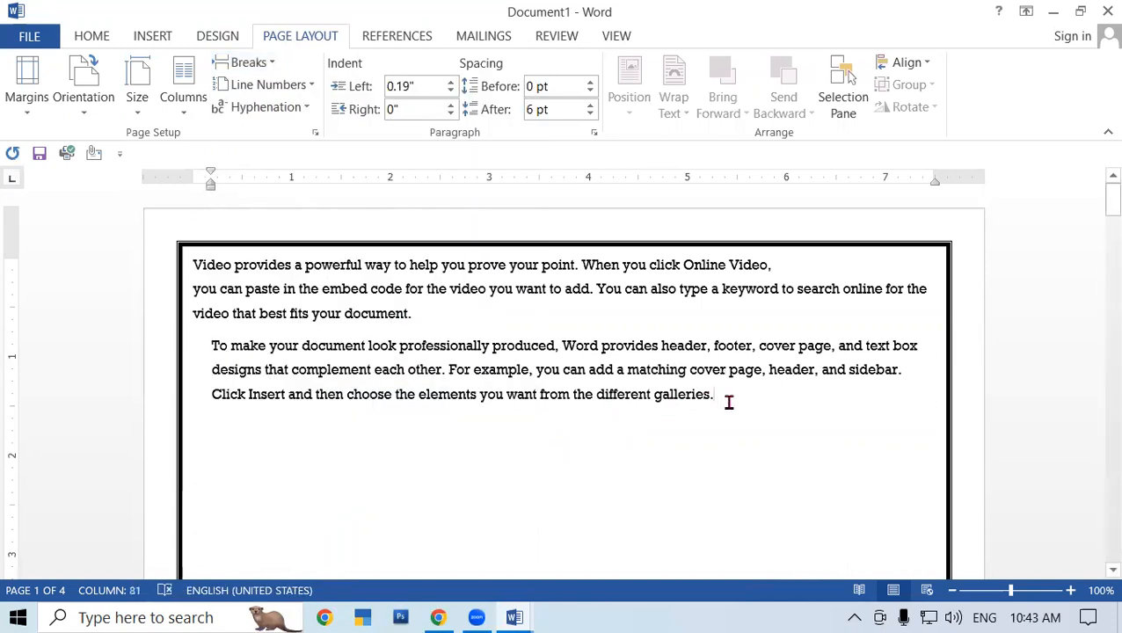